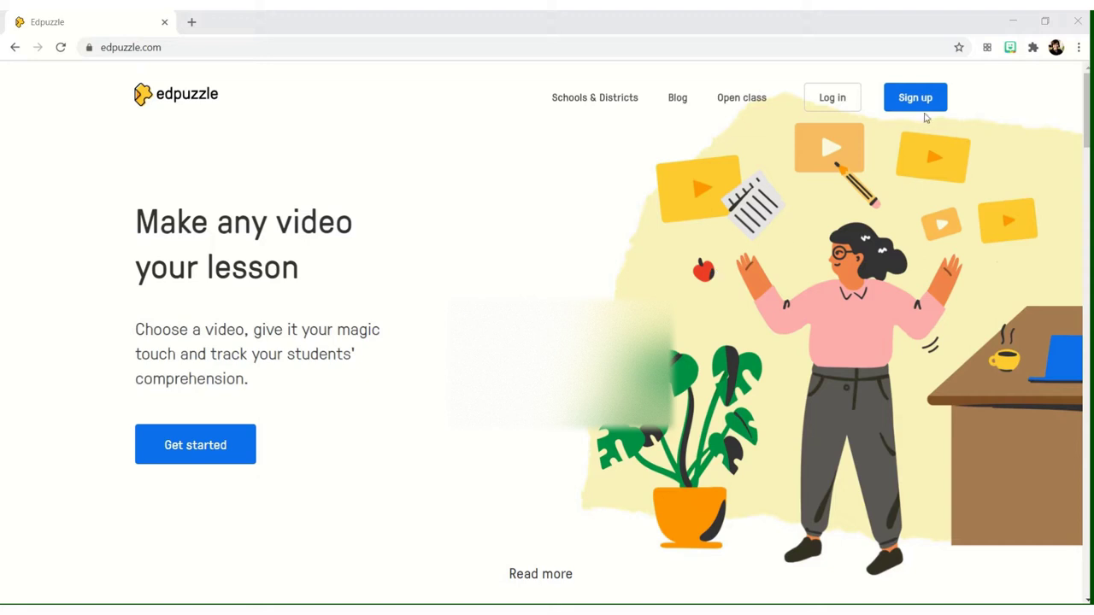
Sign up for Edpuzzle as a teacher using Google sign-in.
{"action": "left_click", "coordinate": [920, 101]}
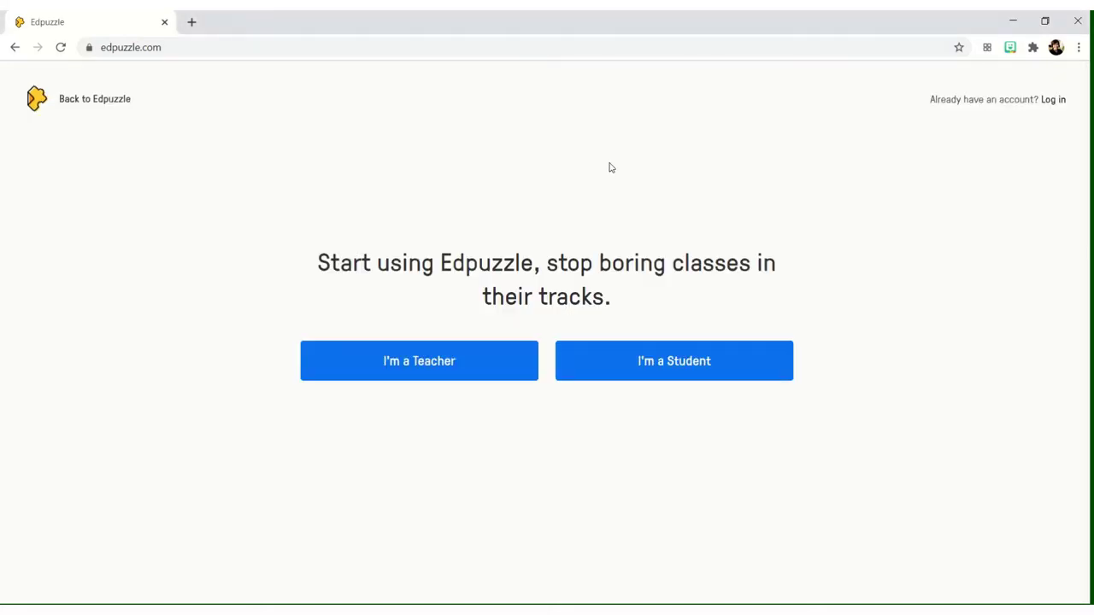
{"action": "left_click", "coordinate": [444, 370]}
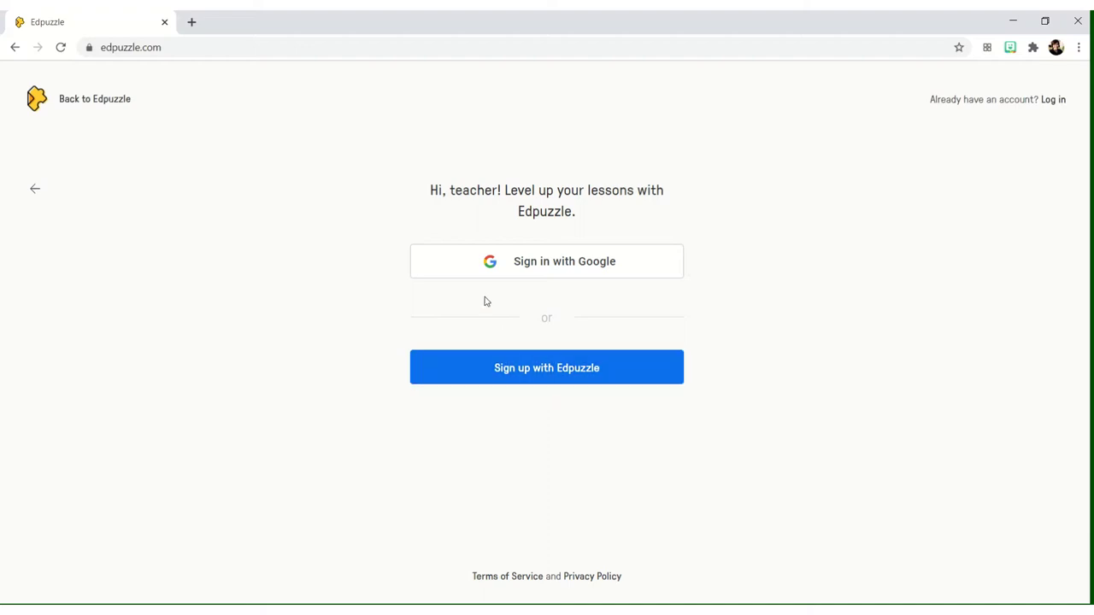
{"action": "left_click", "coordinate": [552, 265]}
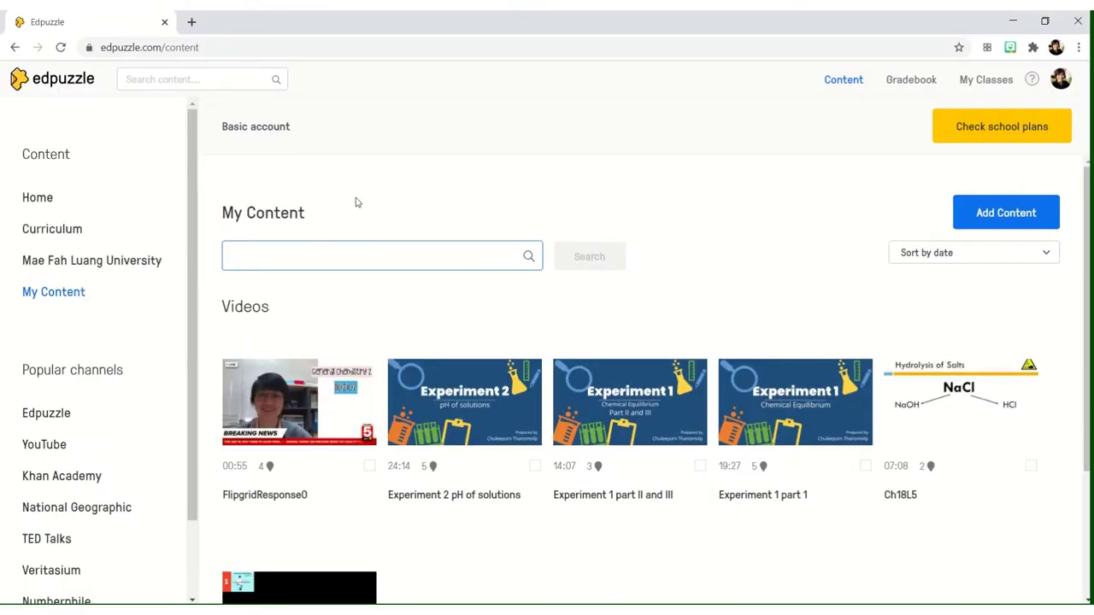
Open the FlipgridResponse0 video from My Content and play it up to the first question.
{"action": "left_click", "coordinate": [281, 269]}
{"action": "mouse_move", "coordinate": [270, 469]}
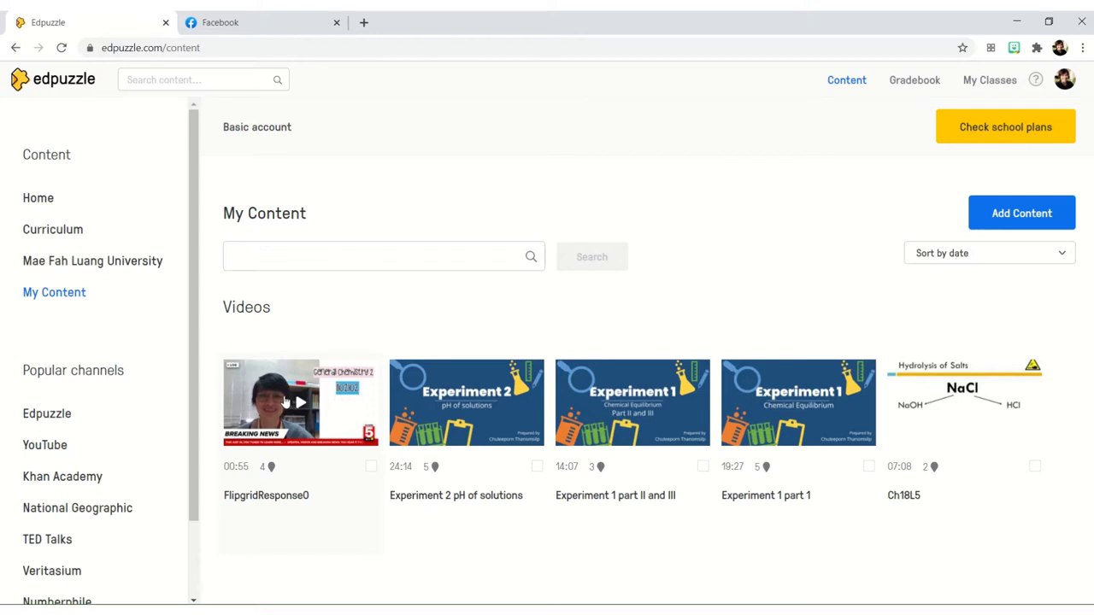
{"action": "left_click", "coordinate": [286, 402]}
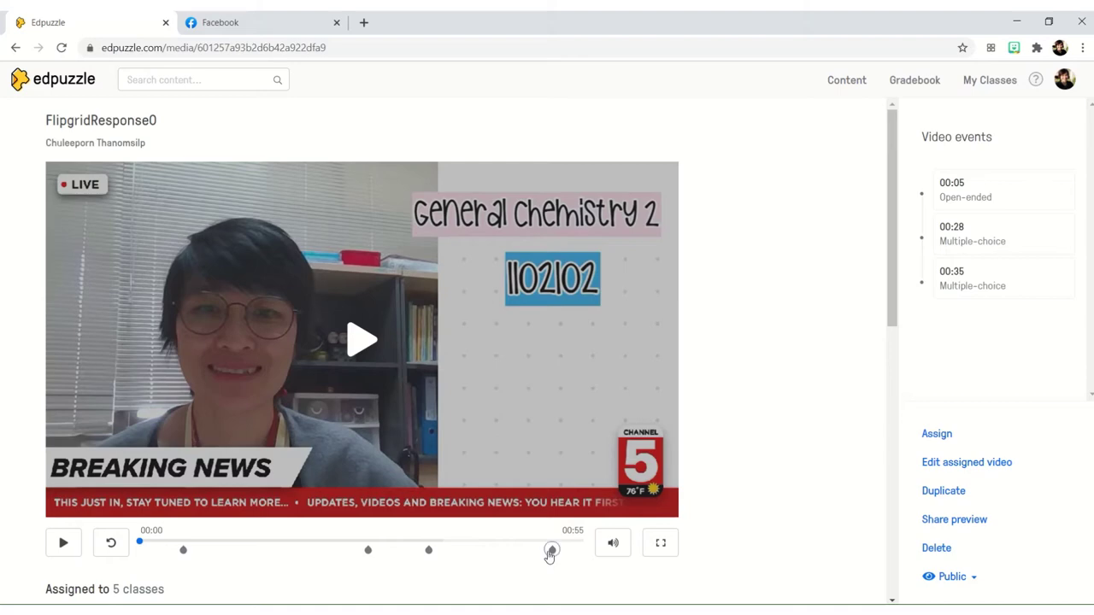
{"action": "left_click", "coordinate": [172, 541]}
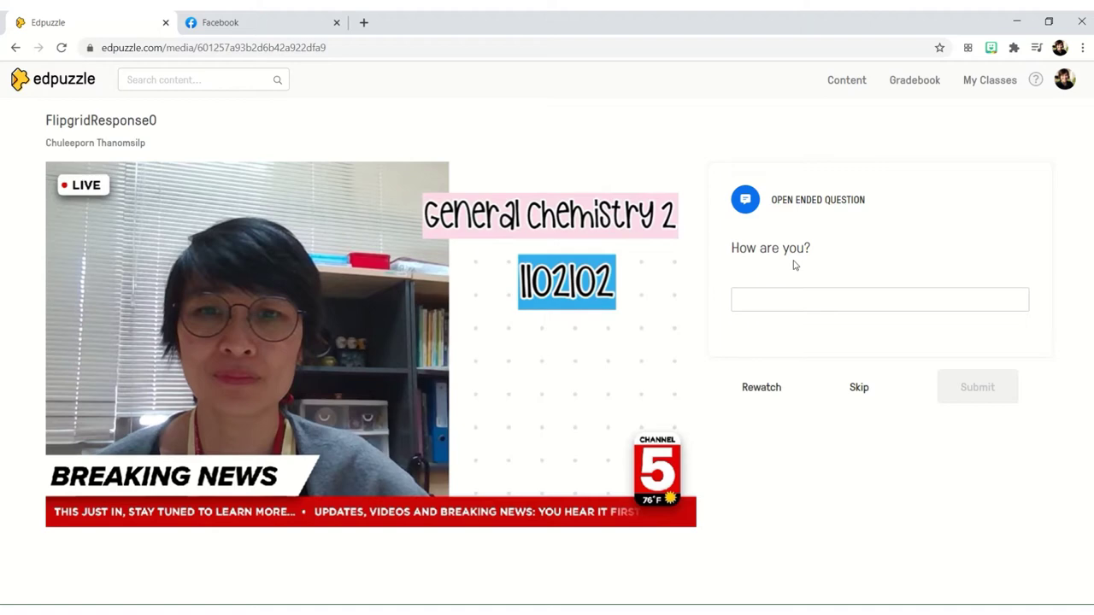
Preview the embedded questions by skipping the open-ended and multiple-choice ones and continuing past the closing note.
{"action": "left_click", "coordinate": [765, 300]}
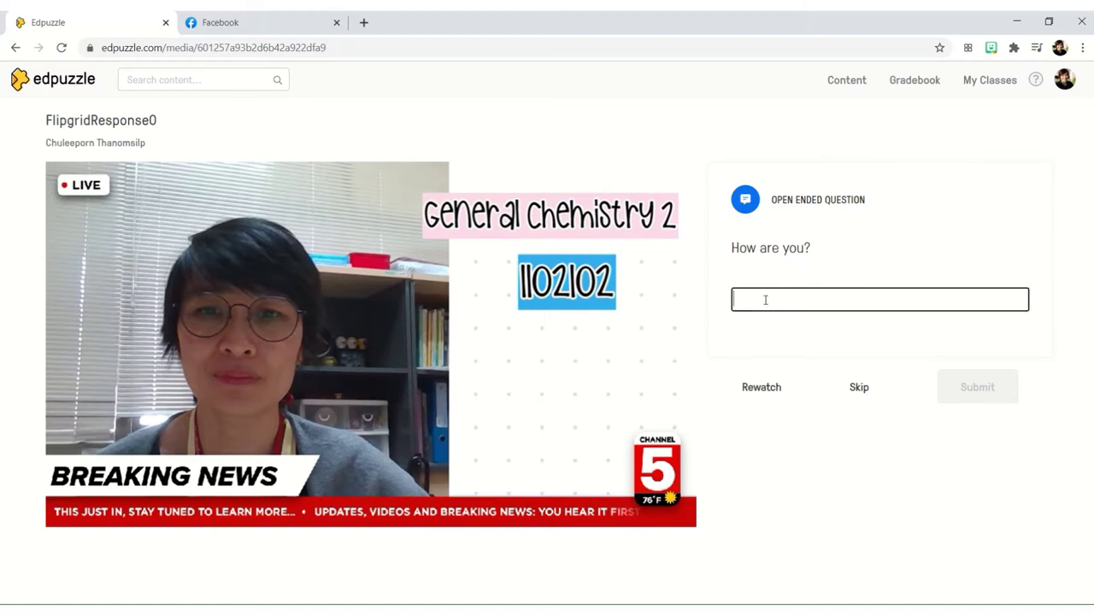
{"action": "left_click", "coordinate": [858, 389]}
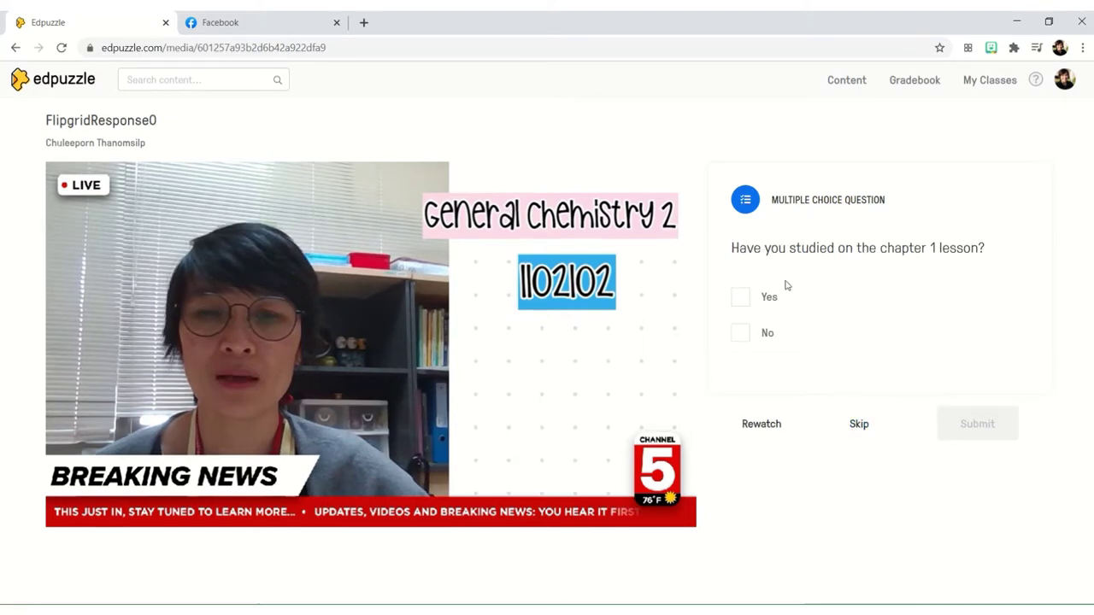
{"action": "left_click", "coordinate": [857, 427]}
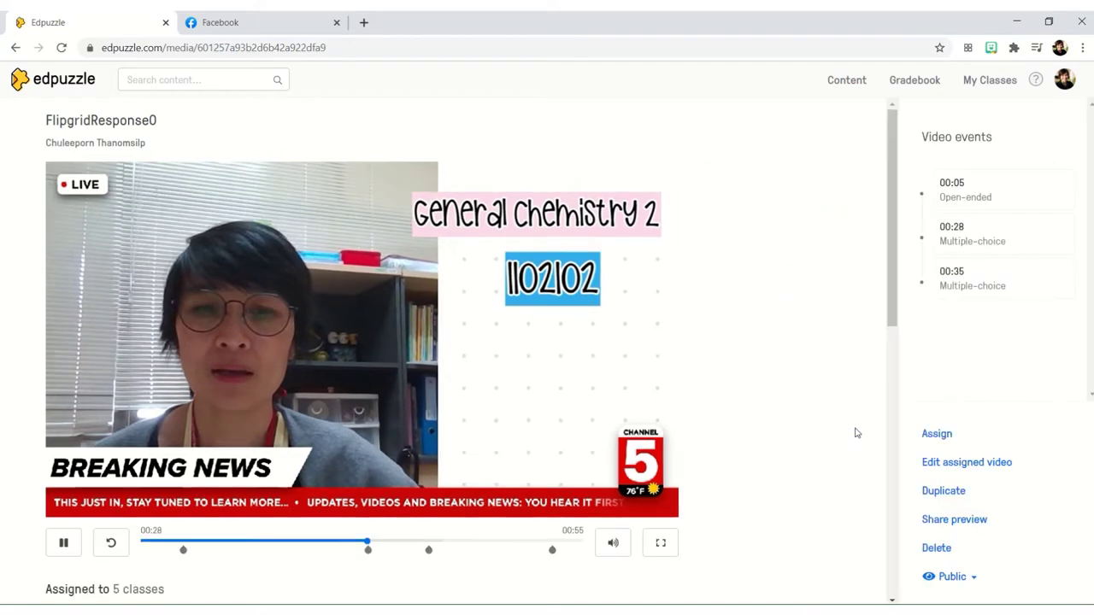
{"action": "left_click", "coordinate": [534, 544]}
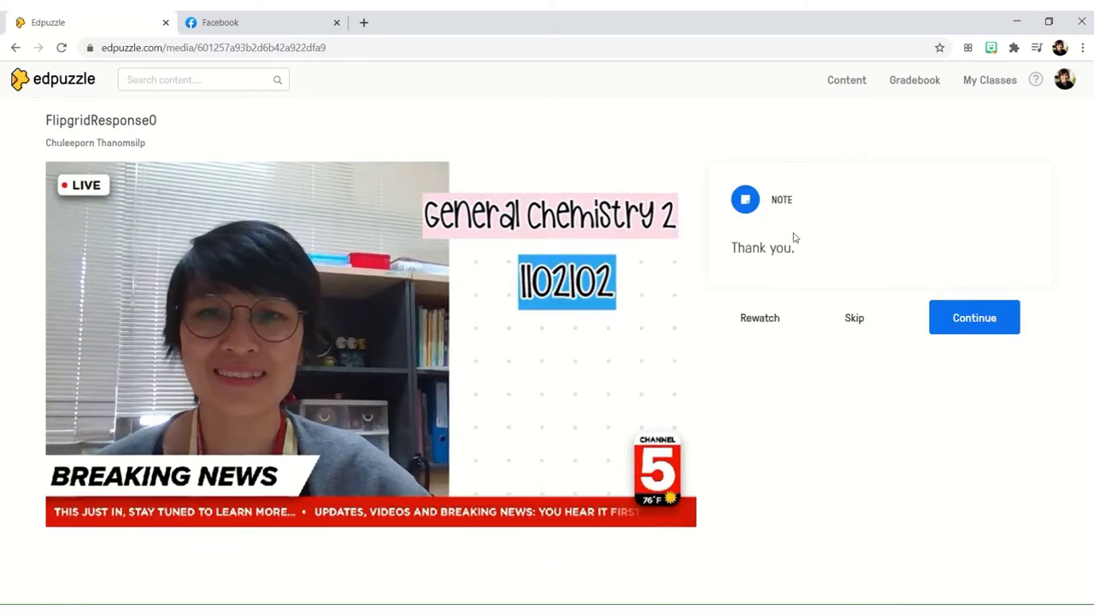
{"action": "left_click", "coordinate": [971, 338]}
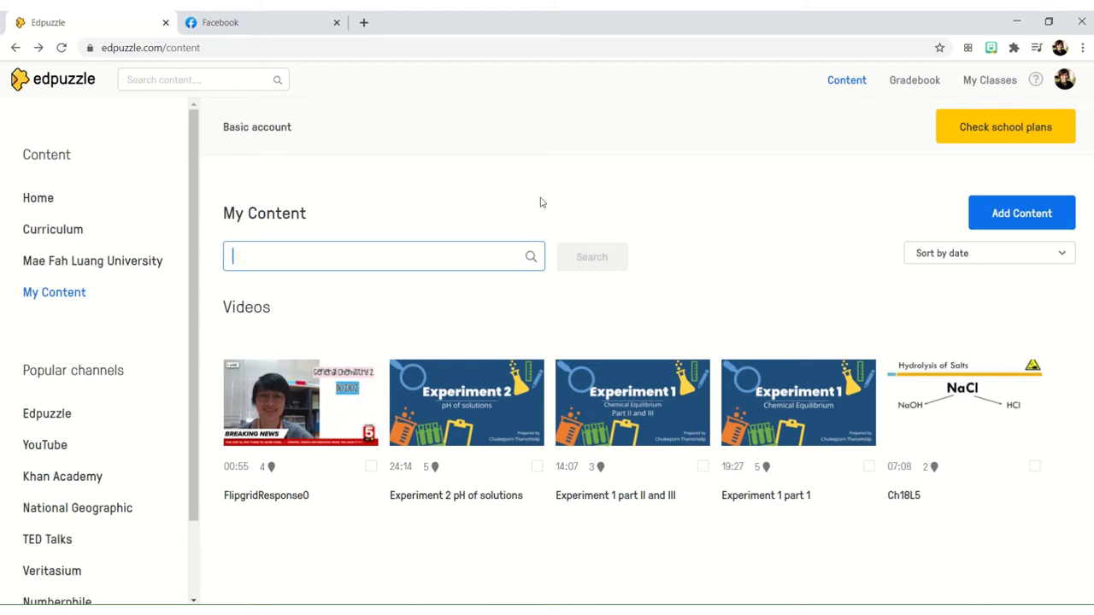
View the upload page for adding a video of one's own, and return to My Content.
{"action": "left_click", "coordinate": [1033, 218]}
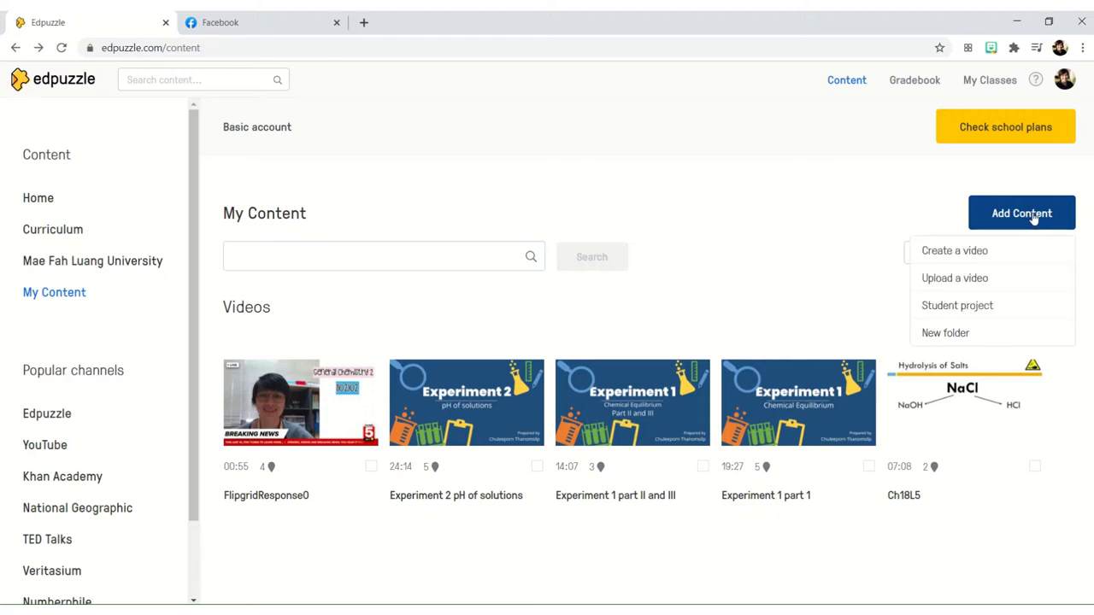
{"action": "left_click", "coordinate": [973, 282]}
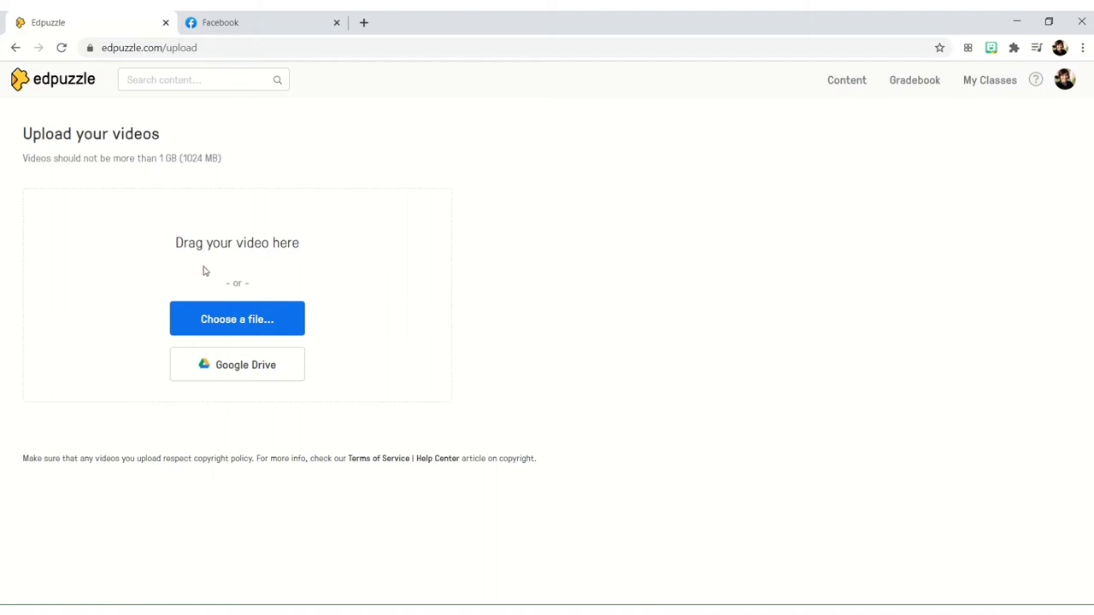
{"action": "left_click", "coordinate": [15, 47]}
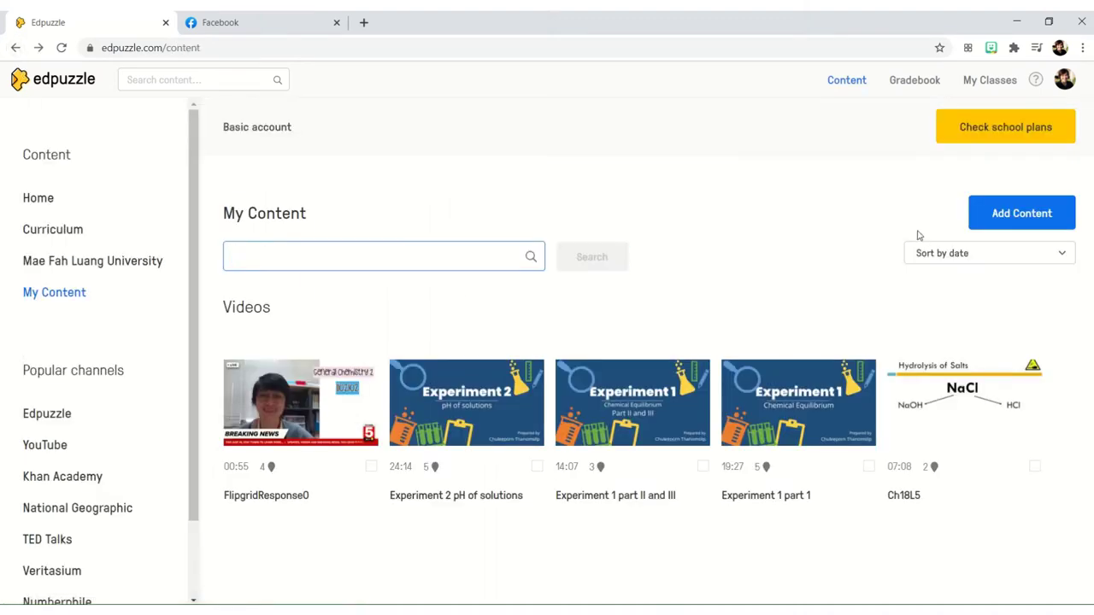
Start creating a new video with YouTube as the source channel.
{"action": "left_click", "coordinate": [1024, 218]}
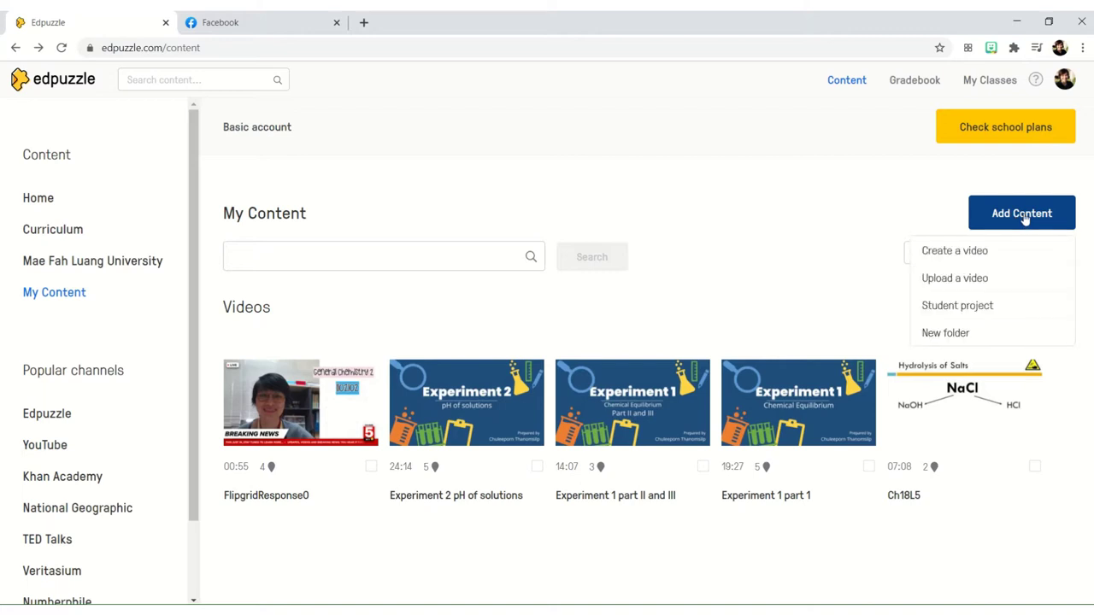
{"action": "left_click", "coordinate": [955, 251]}
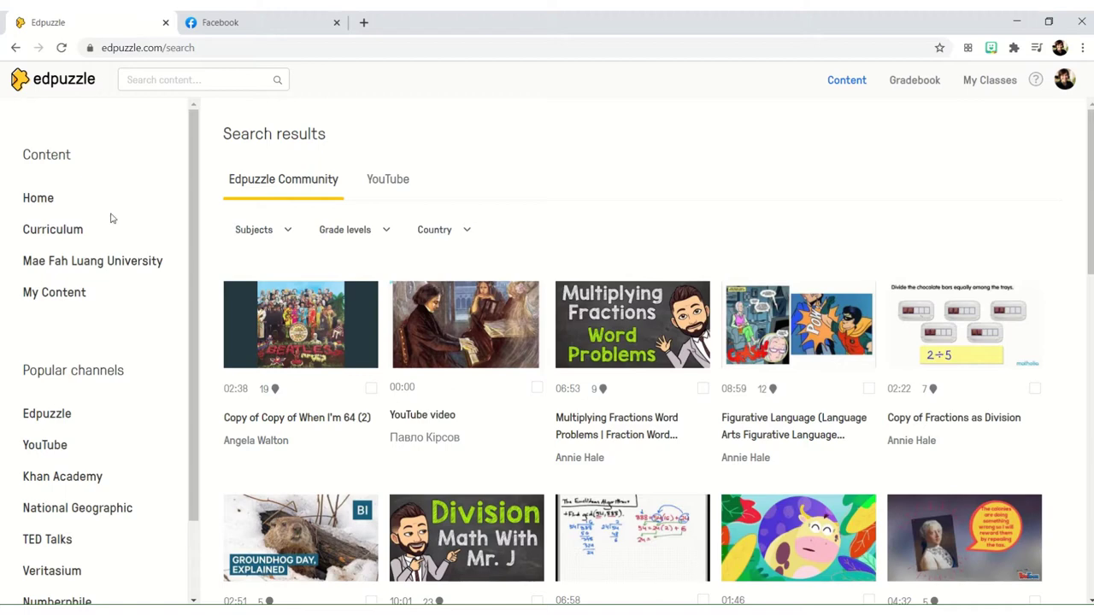
{"action": "left_click", "coordinate": [40, 453]}
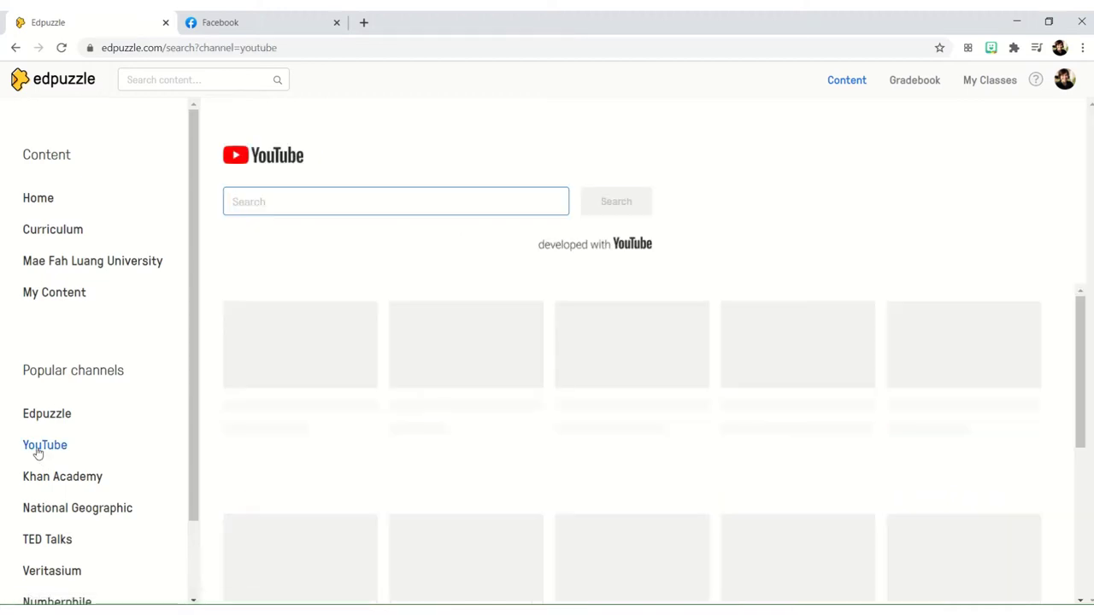
Search the YouTube channel for "equilibrium state".
{"action": "left_click", "coordinate": [263, 203]}
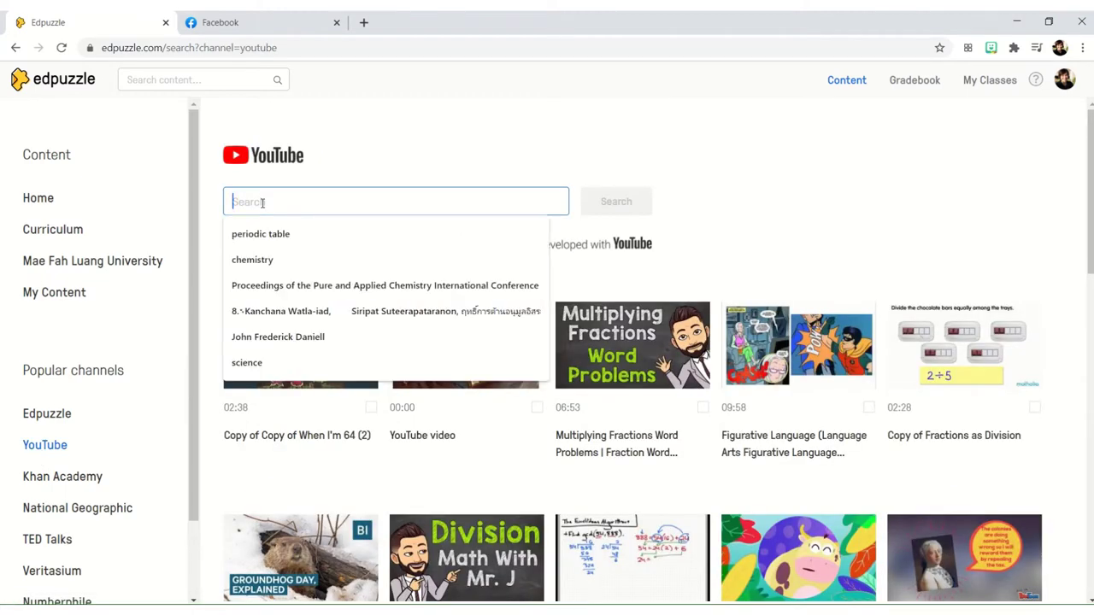
{"action": "type", "text": "equi"}
{"action": "key", "text": "Return"}
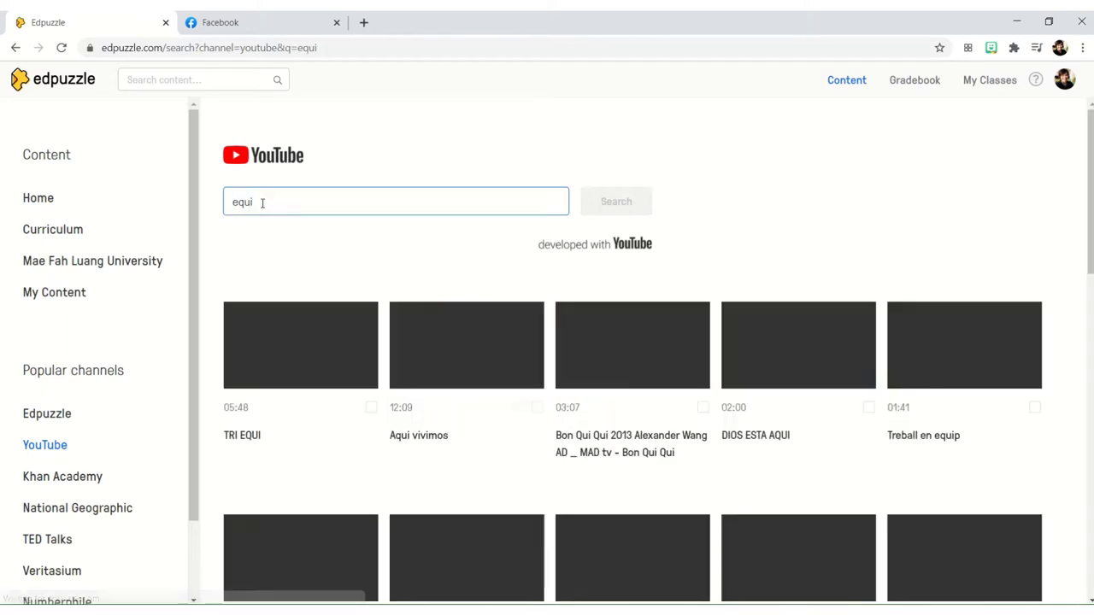
{"action": "type", "text": "l"}
{"action": "key", "text": "Return"}
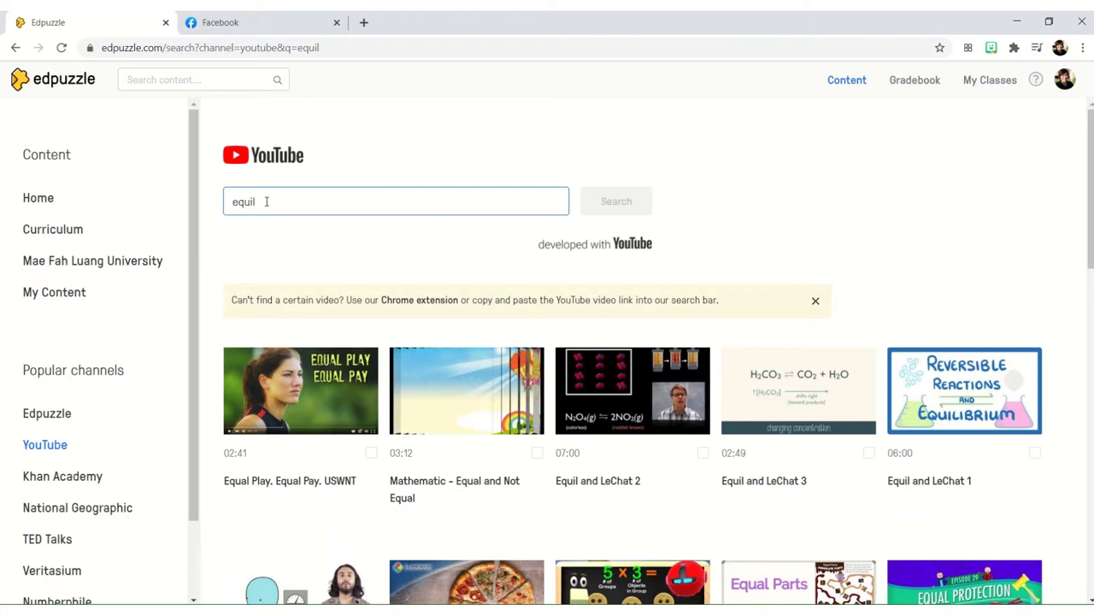
{"action": "type", "text": "ib"}
{"action": "key", "text": "Return"}
{"action": "type", "text": "ri"}
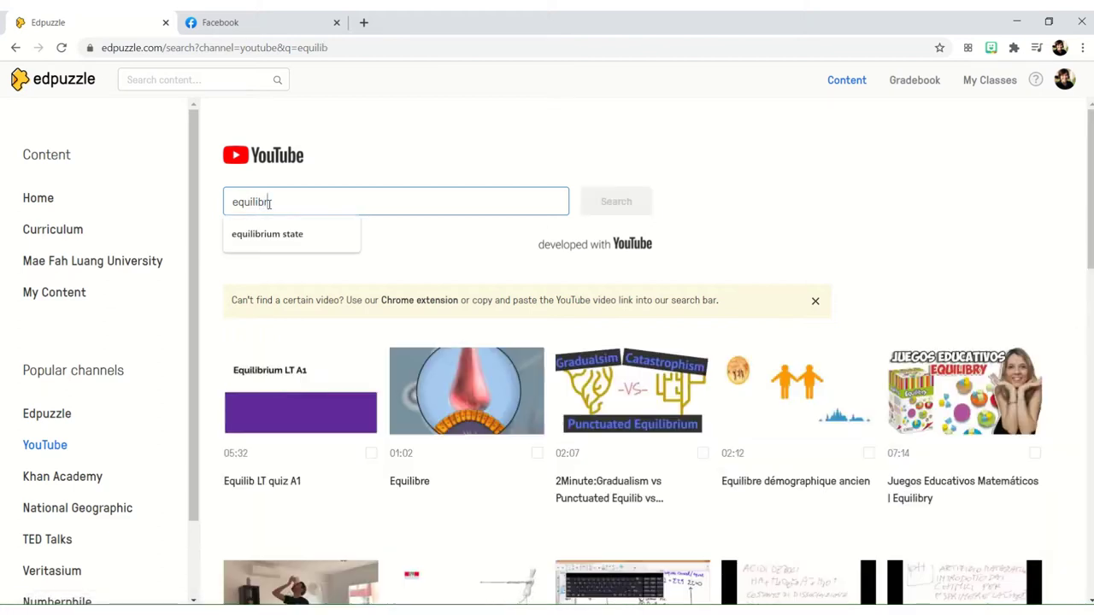
{"action": "key", "text": "Return"}
{"action": "type", "text": "um state"}
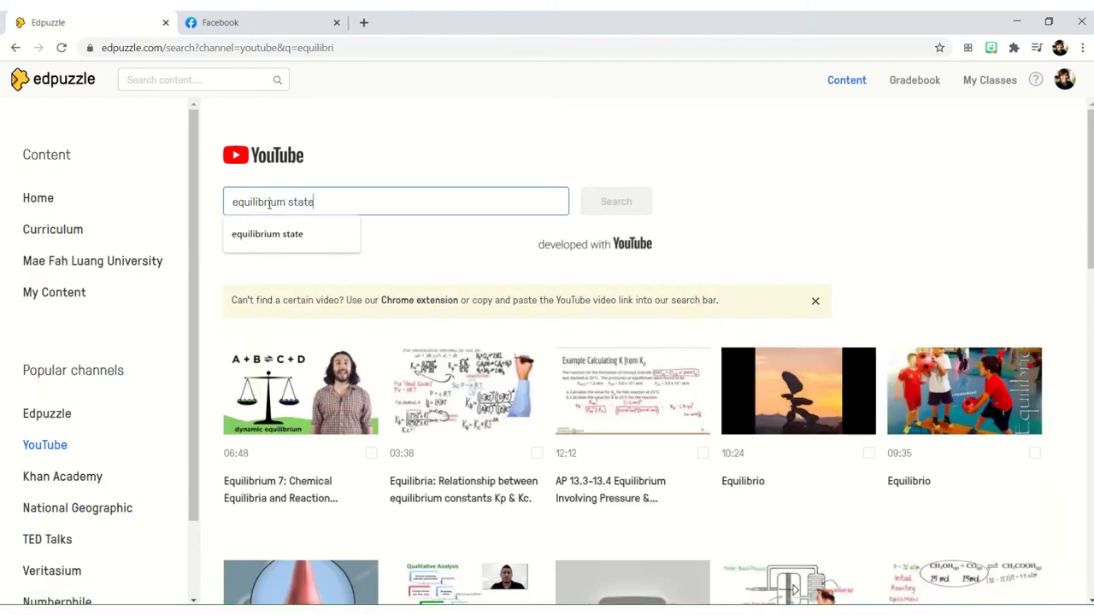
{"action": "key", "text": "Return"}
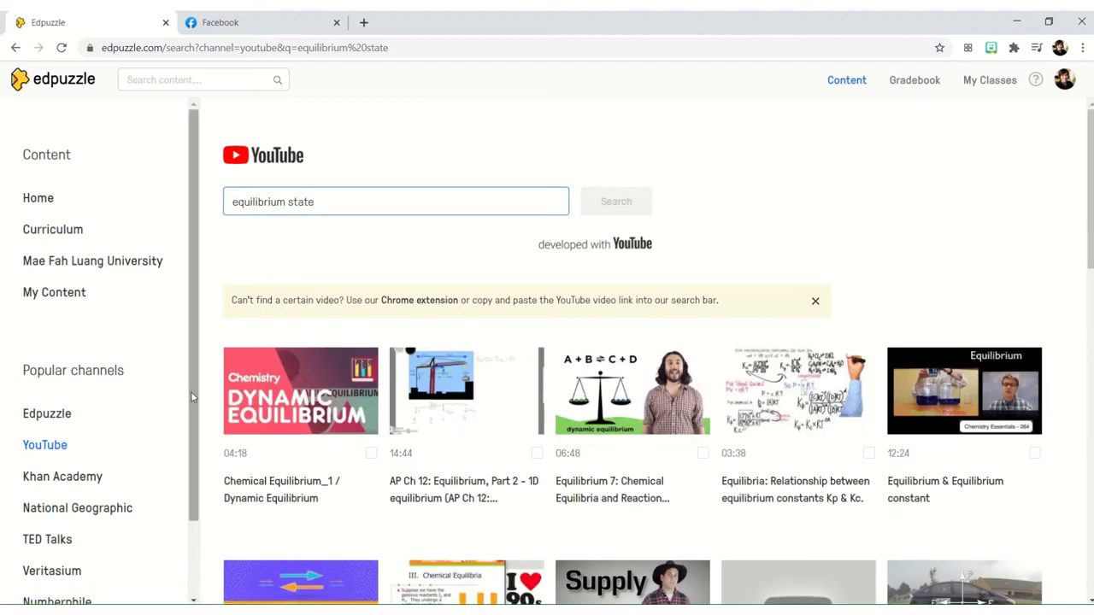
Choose the video "Chemical Equilibrium_1 / Dynamic Equilibrium" and open it for editing.
{"action": "left_click", "coordinate": [242, 399]}
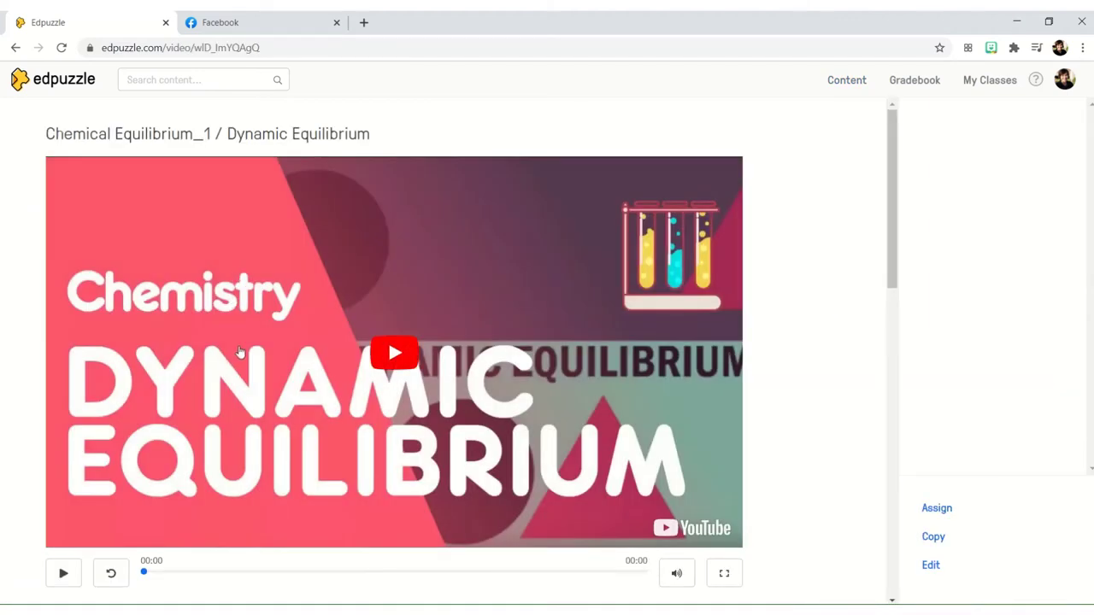
{"action": "scroll", "coordinate": [240, 353], "scroll_direction": "down", "scroll_amount": 1}
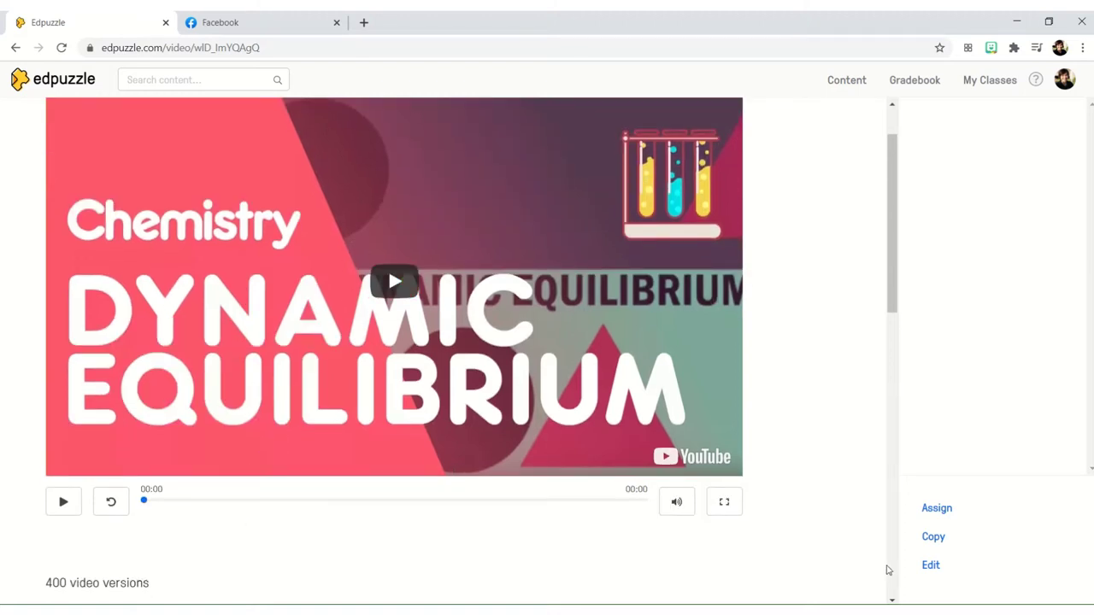
{"action": "left_click", "coordinate": [931, 565]}
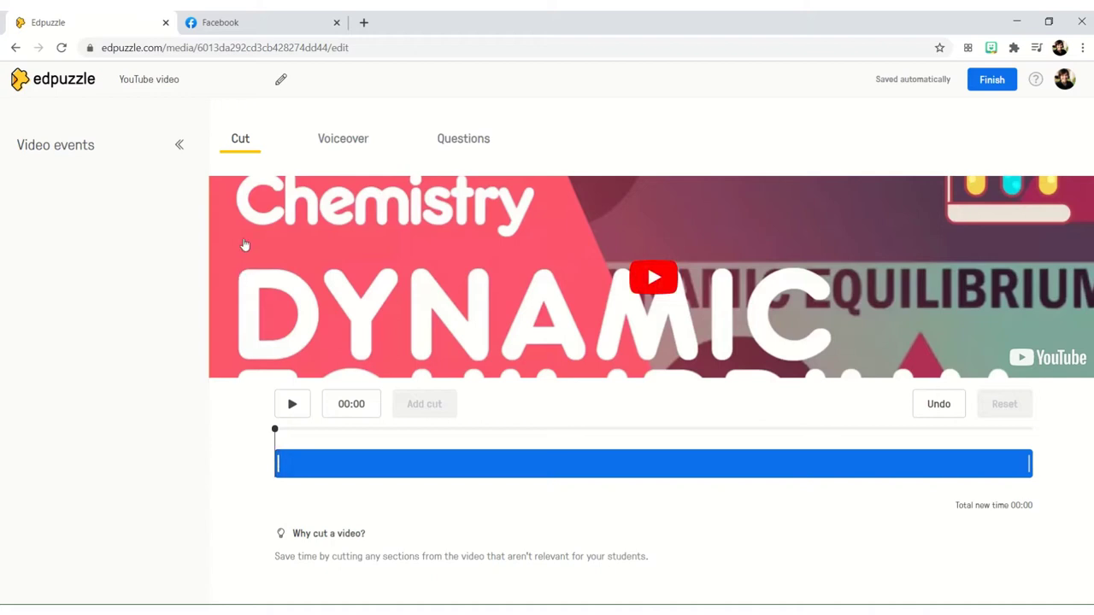
Trim the video so it starts at about 00:56 and ends at about 02:31.
{"action": "left_click", "coordinate": [279, 463]}
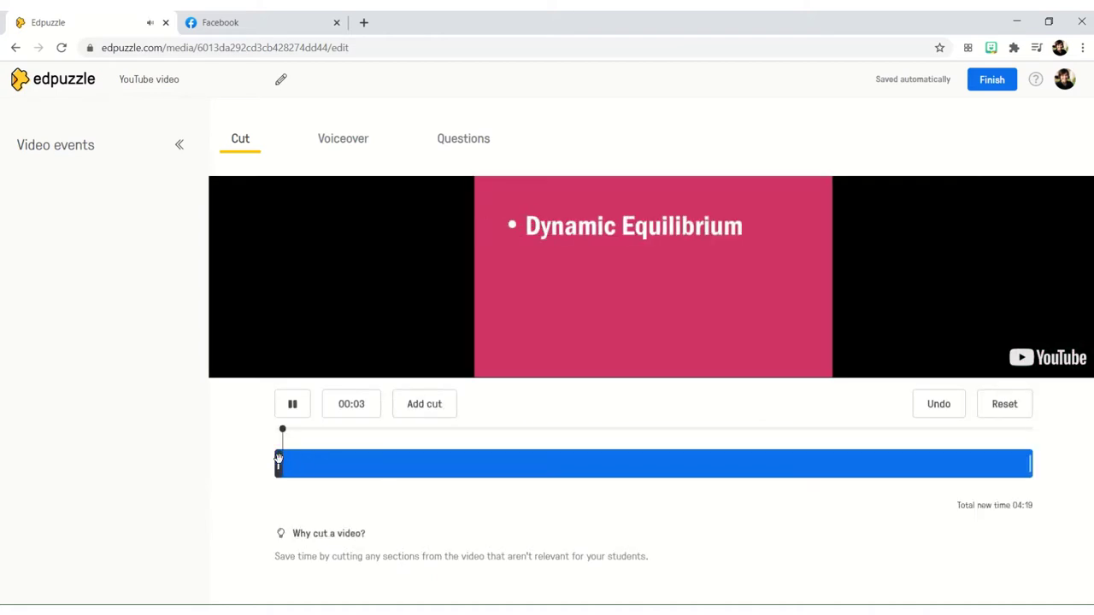
{"action": "left_click_drag", "start_coordinate": [278, 463], "coordinate": [437, 463]}
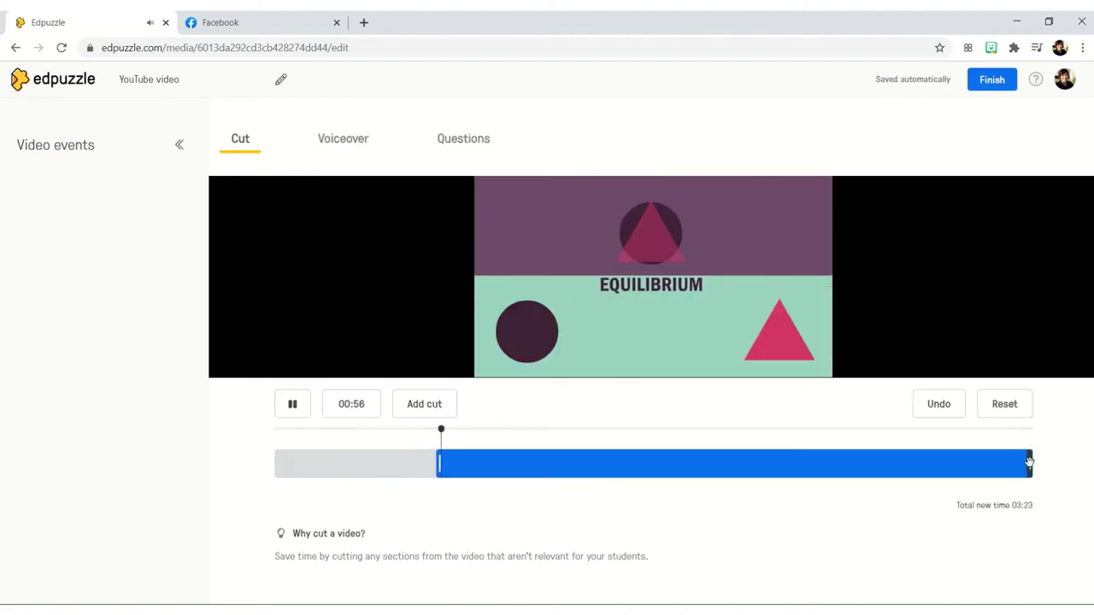
{"action": "left_click_drag", "start_coordinate": [1030, 464], "coordinate": [719, 475]}
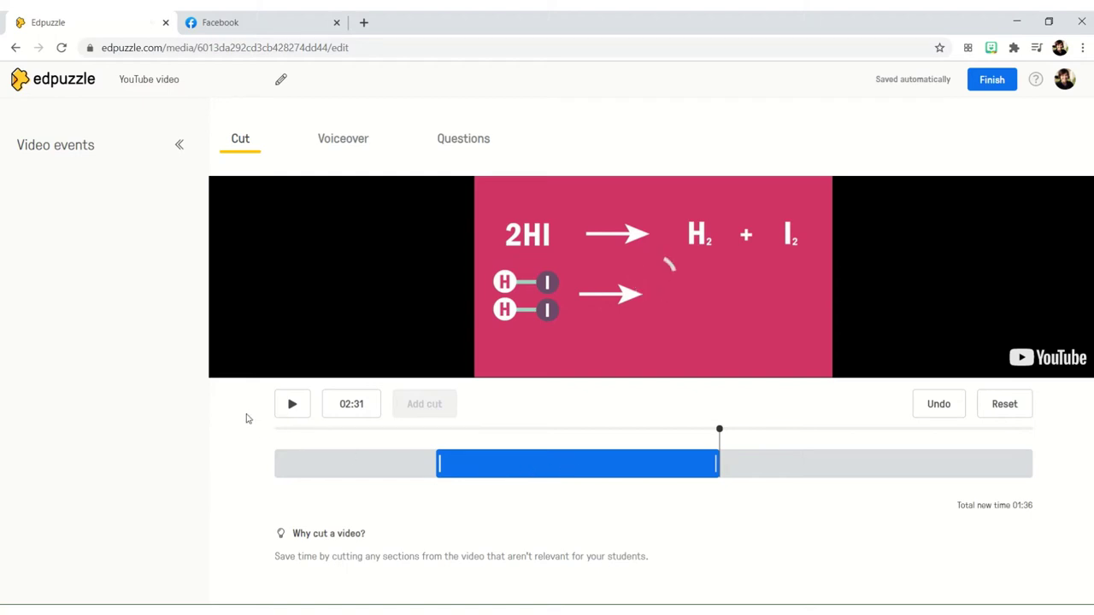
View the voiceover options, switch to question editing and play the trimmed video from about 00:23.
{"action": "left_click", "coordinate": [359, 143]}
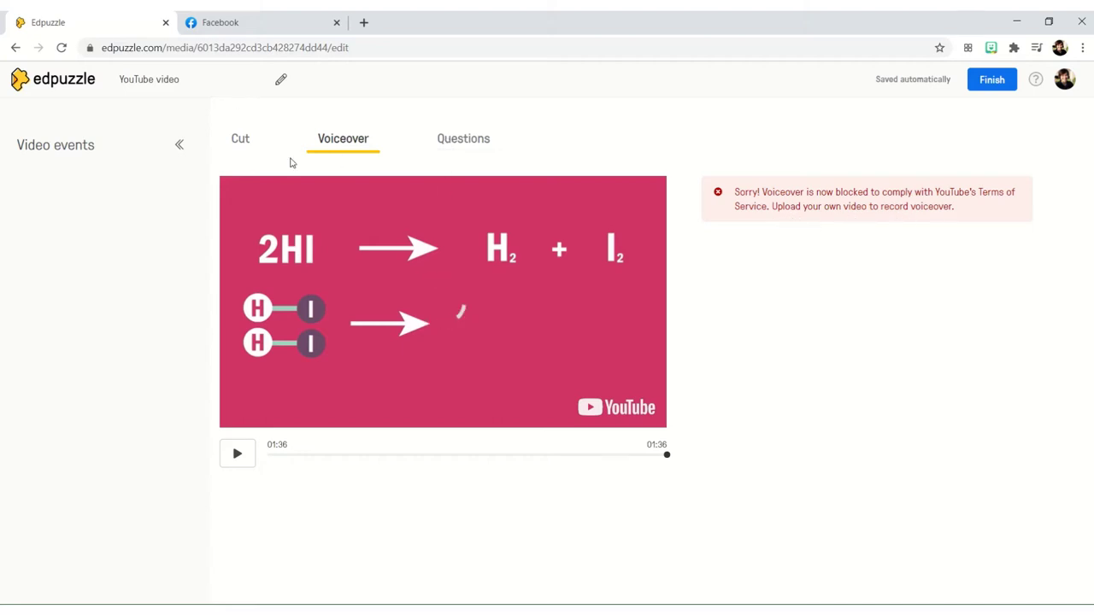
{"action": "left_click", "coordinate": [462, 144]}
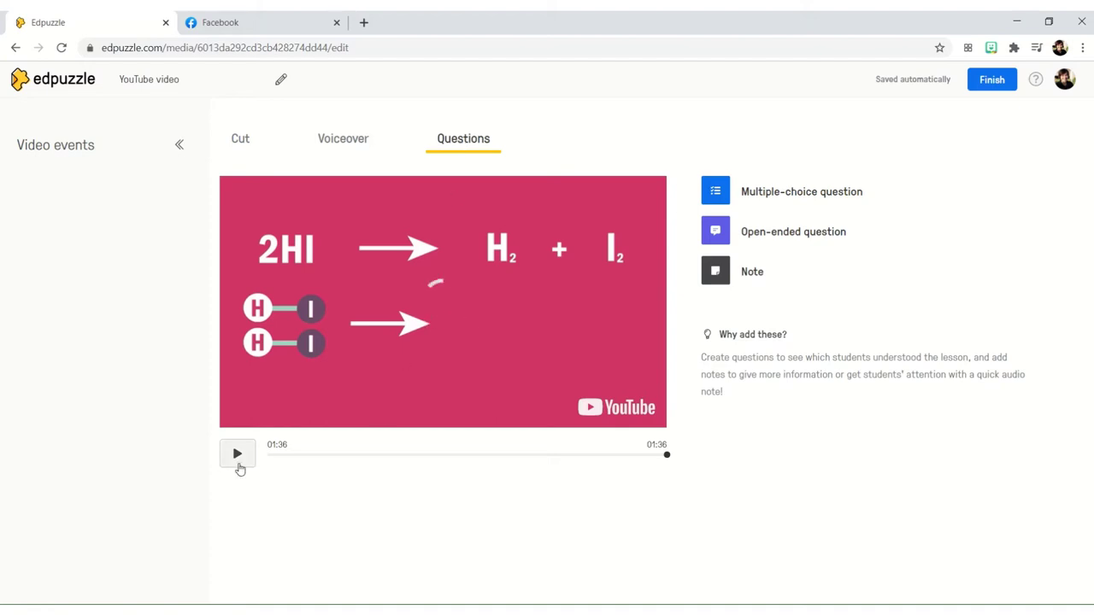
{"action": "left_click", "coordinate": [238, 455]}
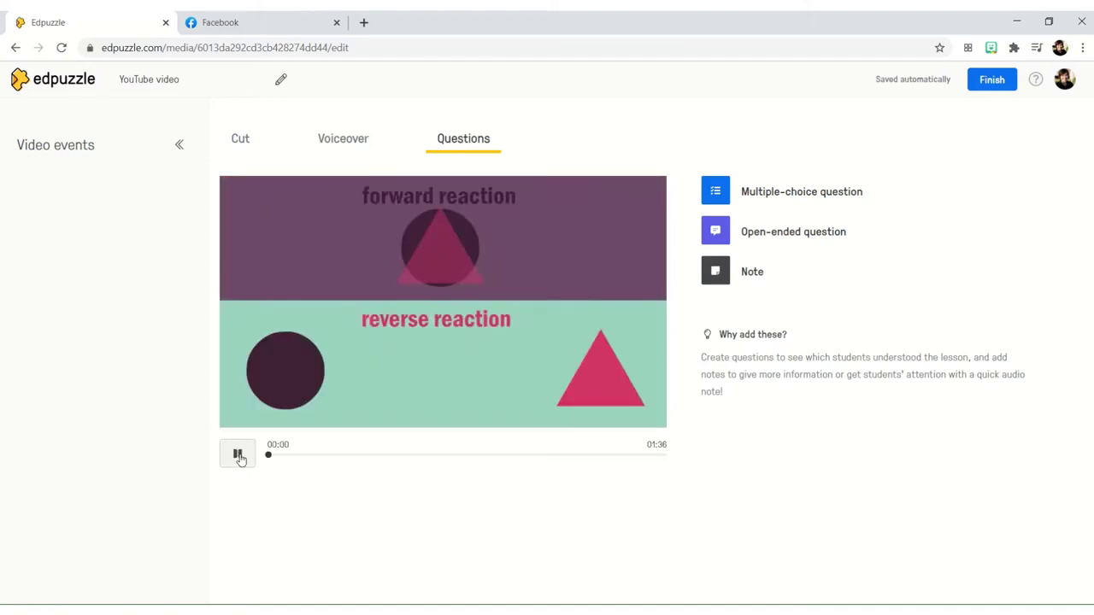
{"action": "left_click_drag", "start_coordinate": [279, 457], "coordinate": [335, 458]}
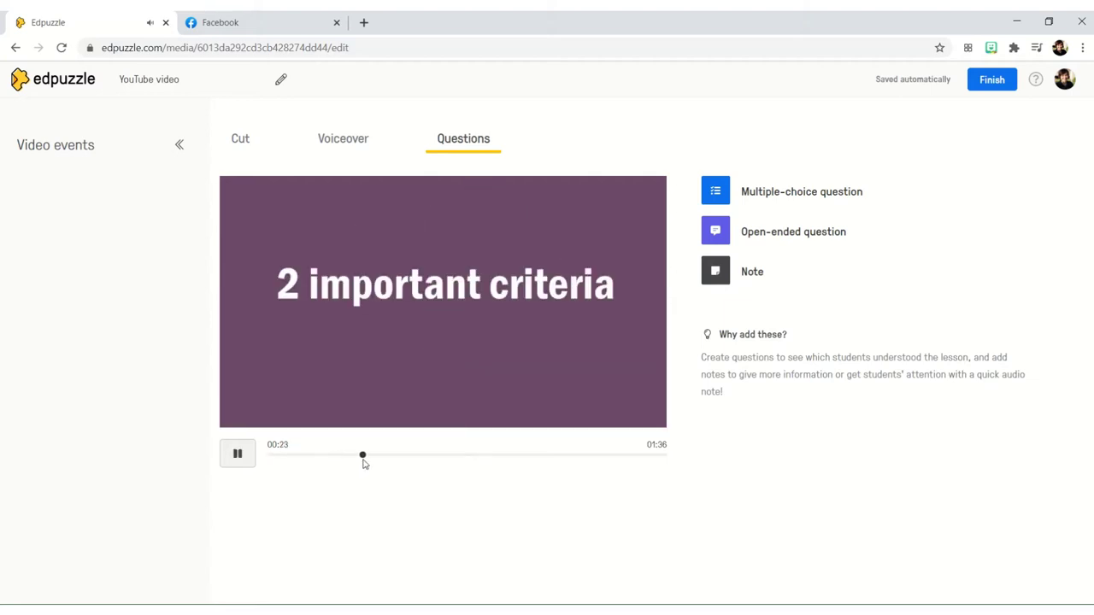
{"action": "left_click", "coordinate": [359, 462]}
{"action": "left_click", "coordinate": [358, 462]}
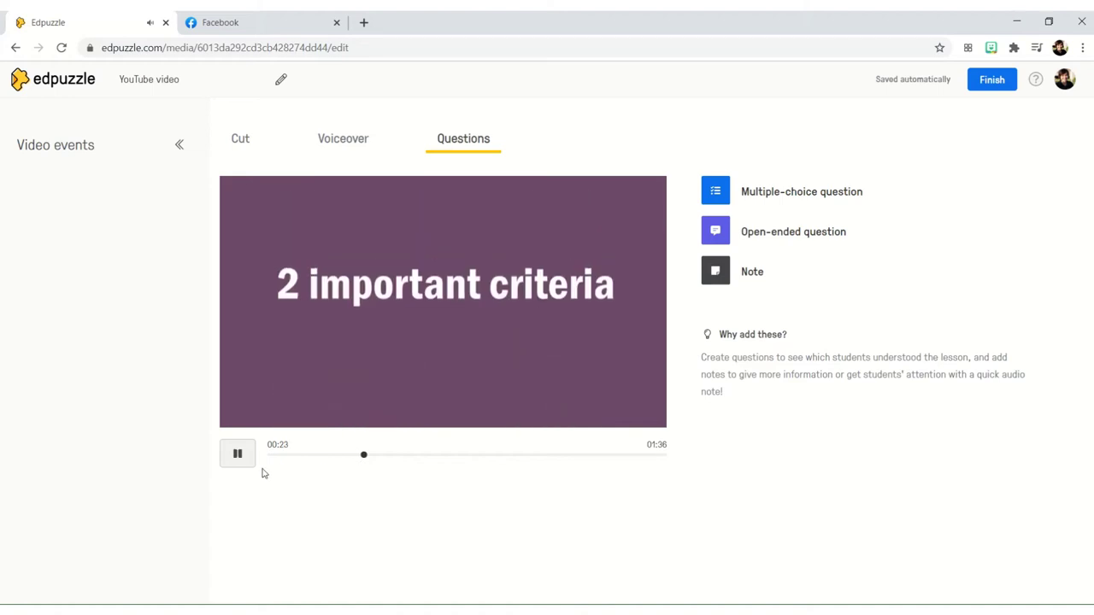
Add and save an open-ended question at 00:31 reading "Equilibrium state is ?".
{"action": "left_click", "coordinate": [761, 235]}
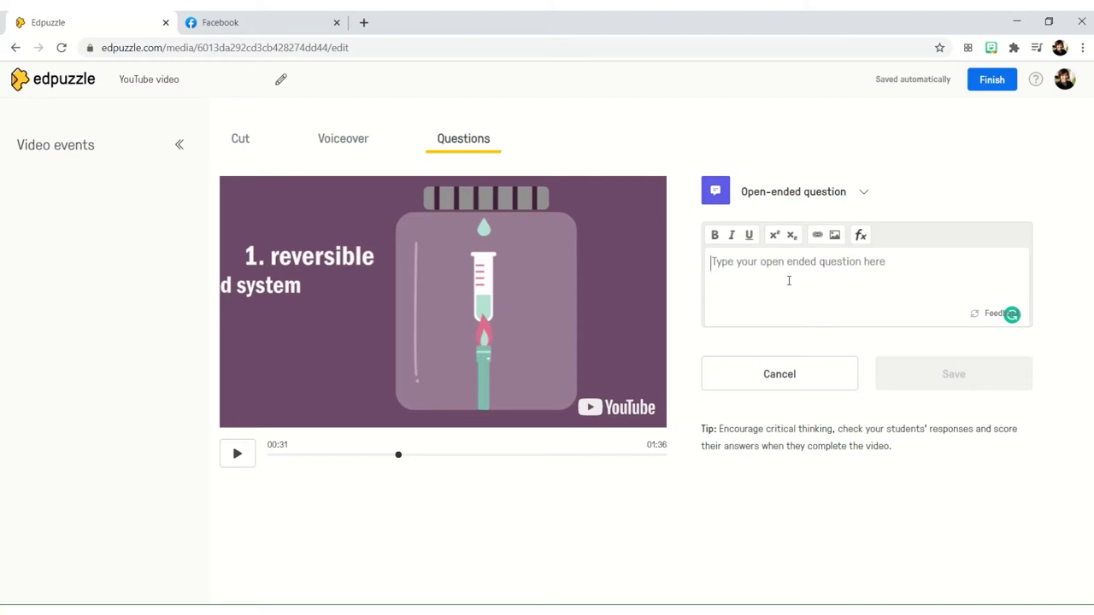
{"action": "type", "text": "Equik"}
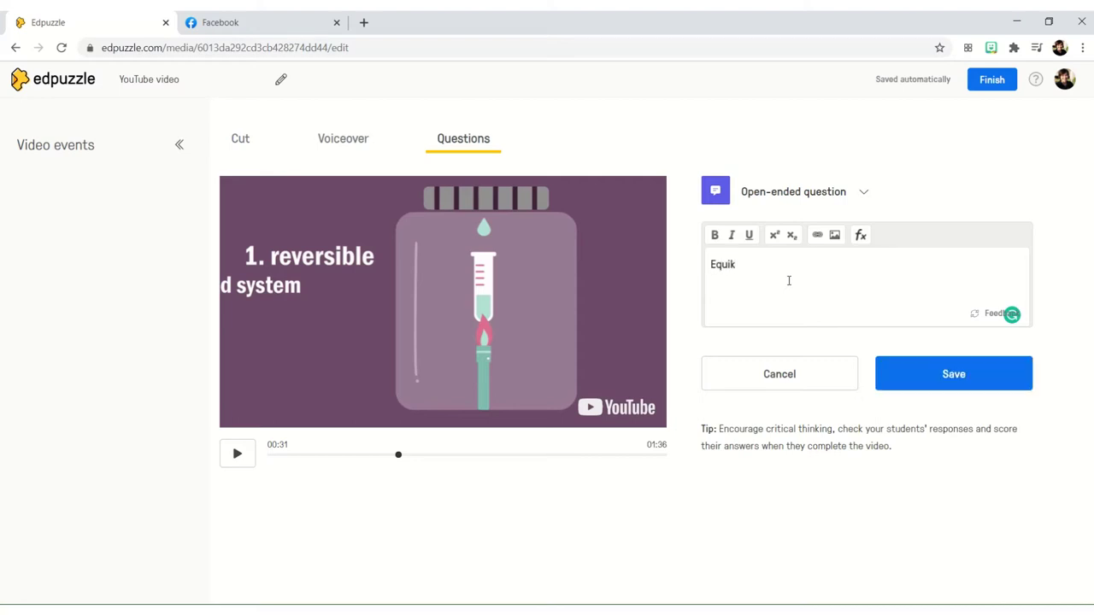
{"action": "key", "text": "BackSpace"}
{"action": "type", "text": "librium "}
{"action": "type", "text": "str"}
{"action": "type", "text": "ate is ?"}
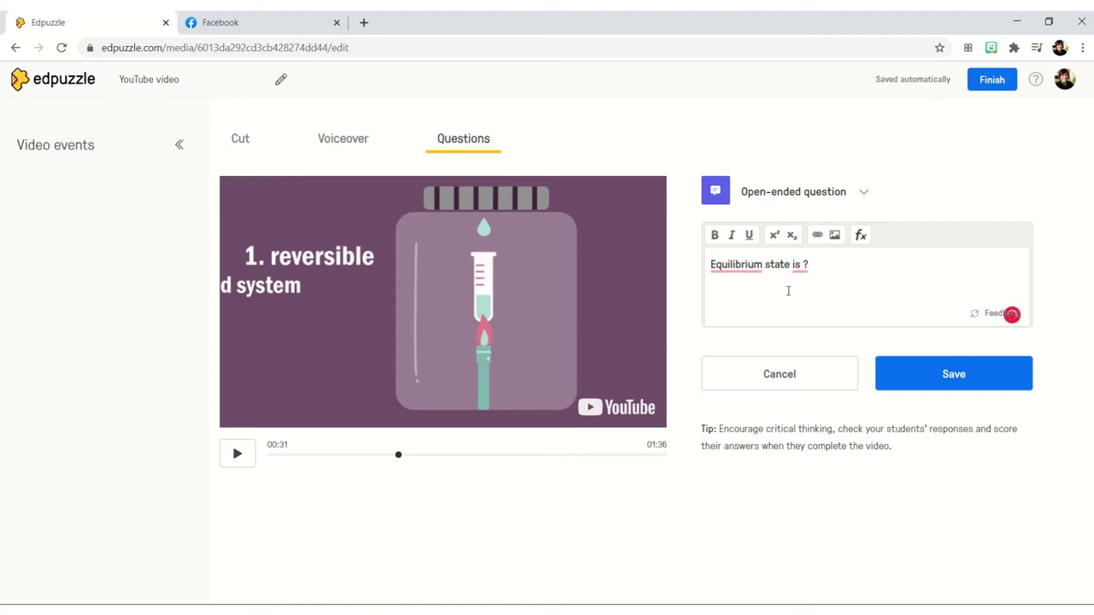
{"action": "left_click", "coordinate": [917, 376]}
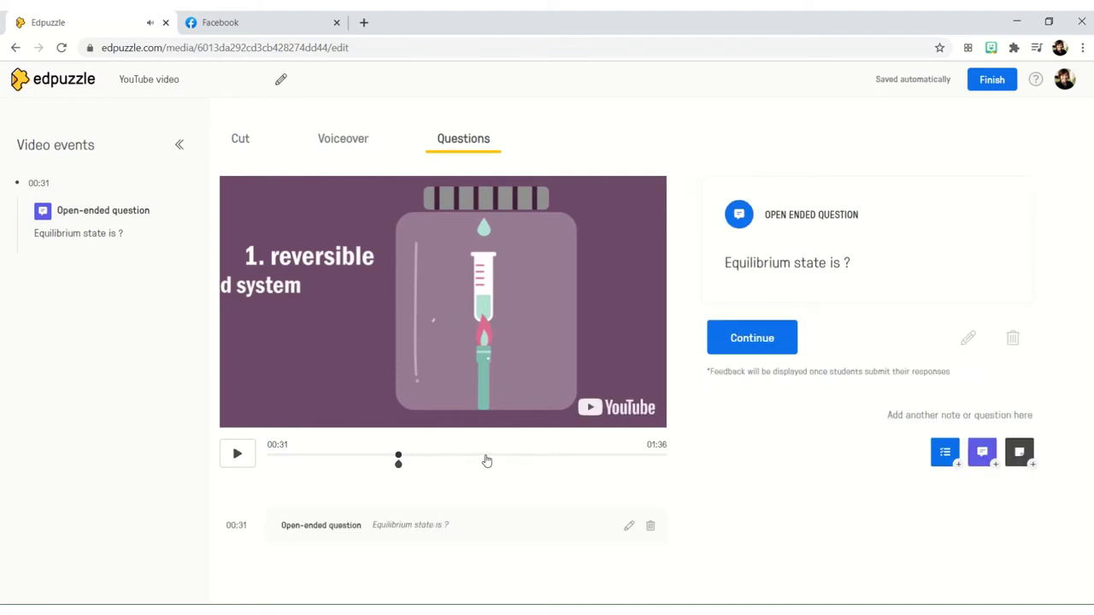
Save a multiple-choice question at 00:55, "Equilibrium state require a reversible reaction?", with choices true and false, marking true as correct.
{"action": "left_click", "coordinate": [487, 460]}
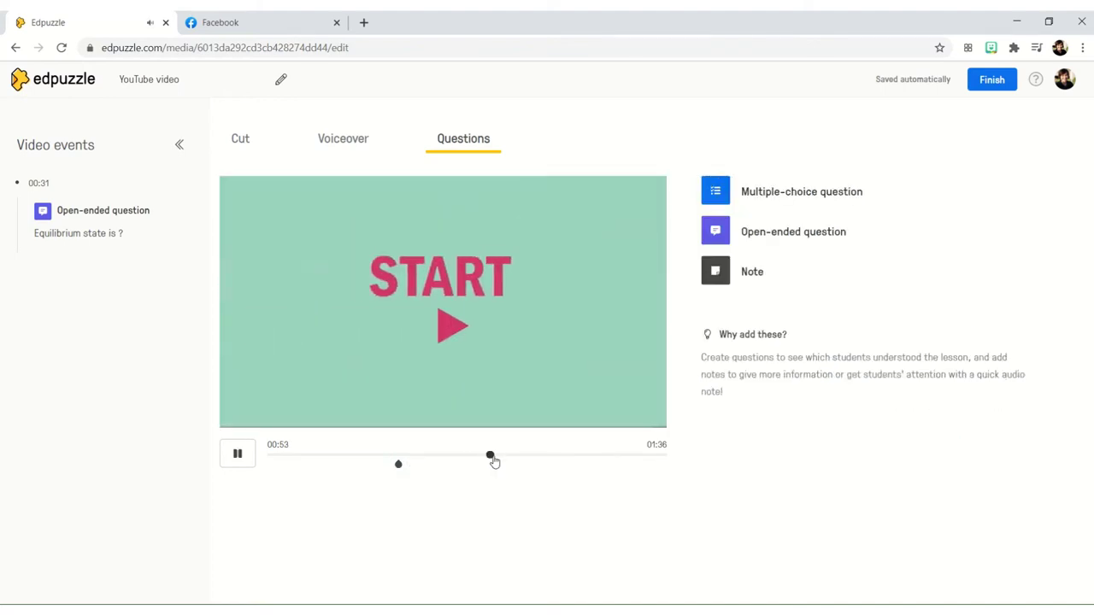
{"action": "left_click", "coordinate": [772, 202]}
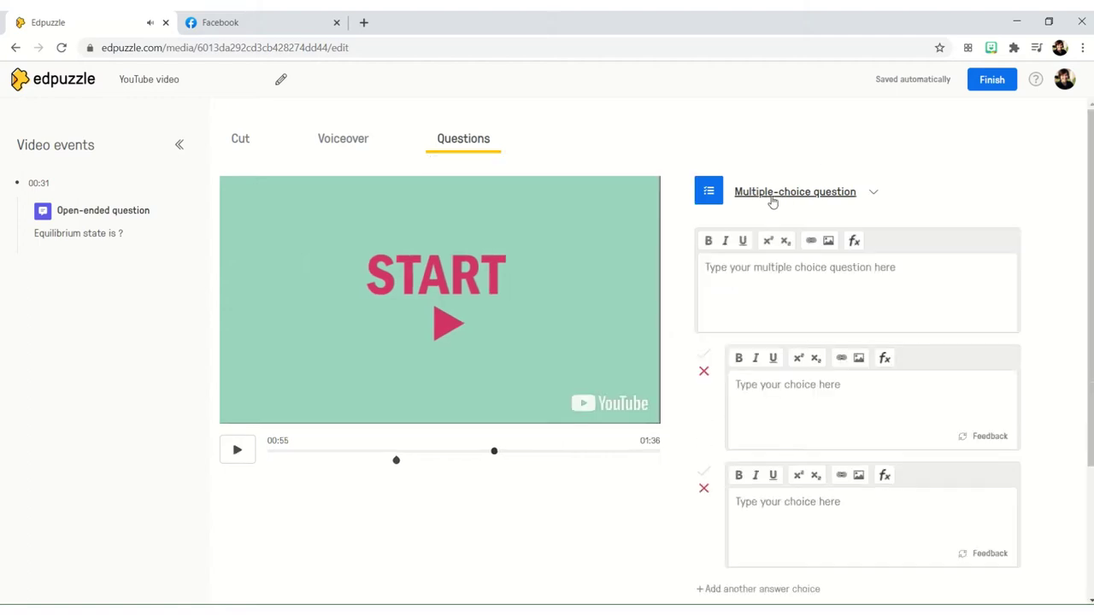
{"action": "scroll", "coordinate": [807, 323], "scroll_direction": "down", "scroll_amount": 2}
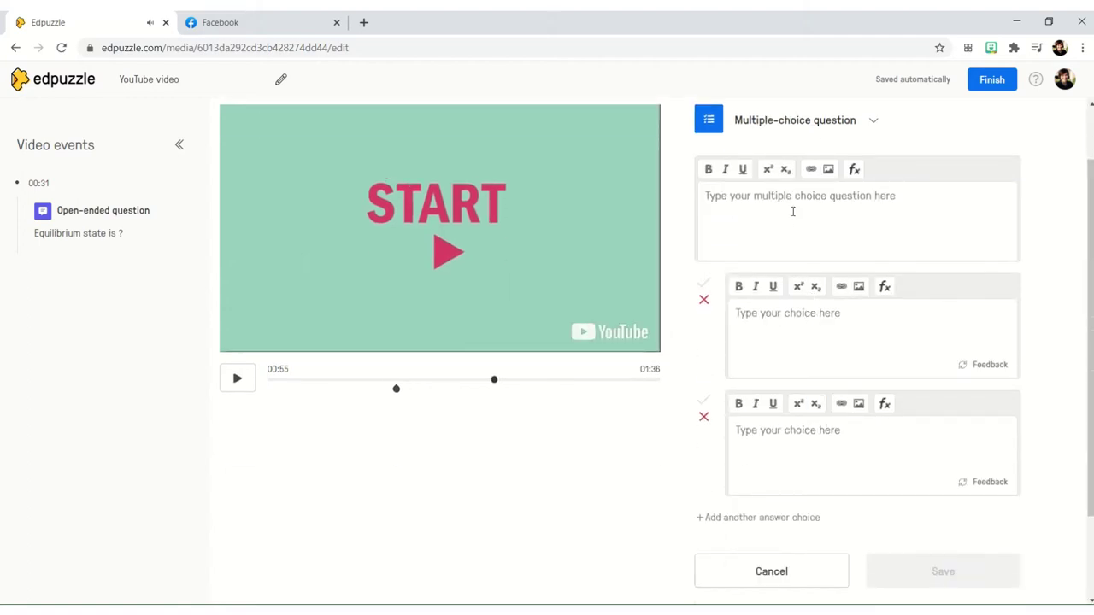
{"action": "left_click", "coordinate": [789, 199]}
{"action": "left_click", "coordinate": [794, 304]}
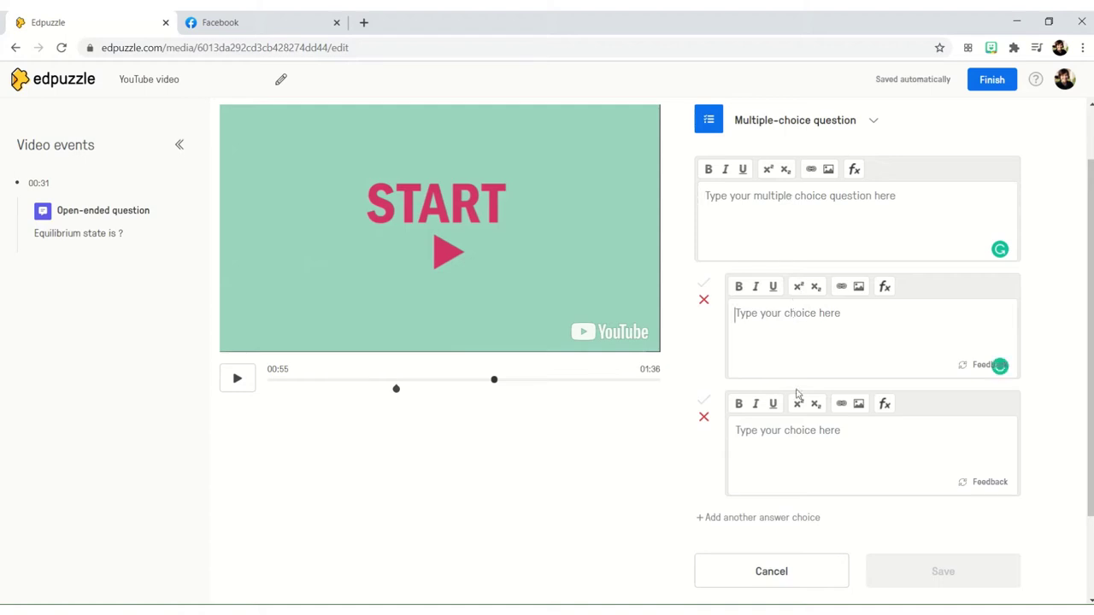
{"action": "left_click", "coordinate": [788, 430]}
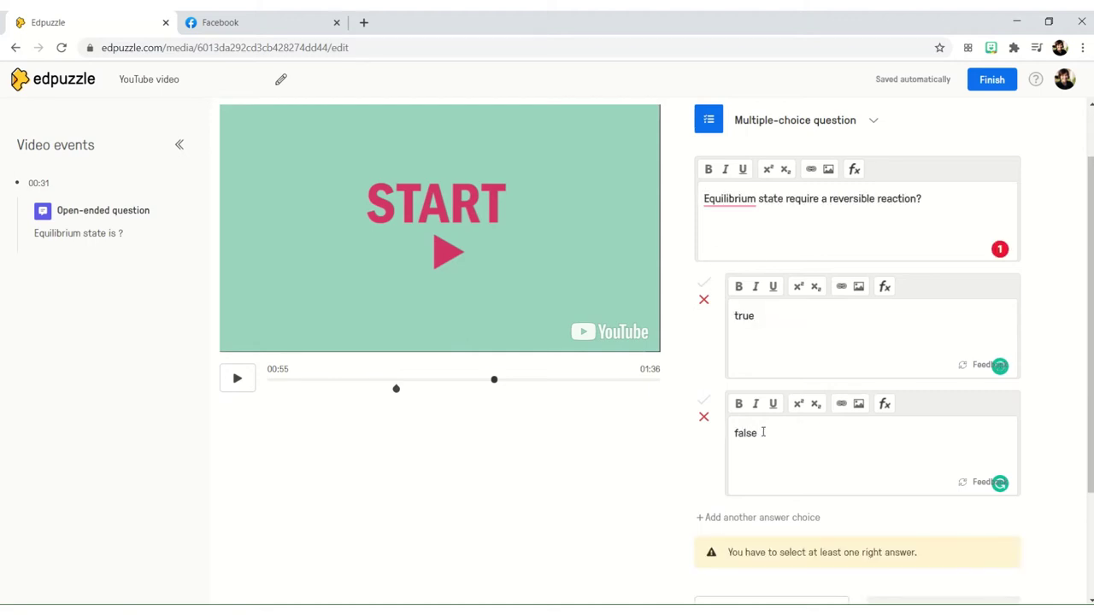
{"action": "left_click", "coordinate": [705, 282]}
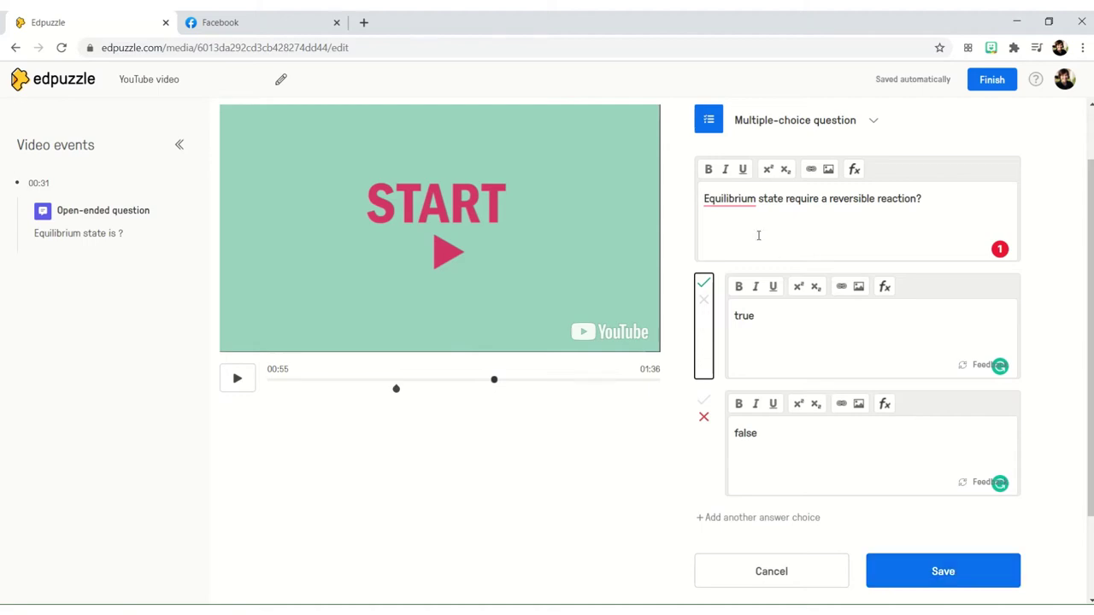
{"action": "left_click", "coordinate": [916, 581]}
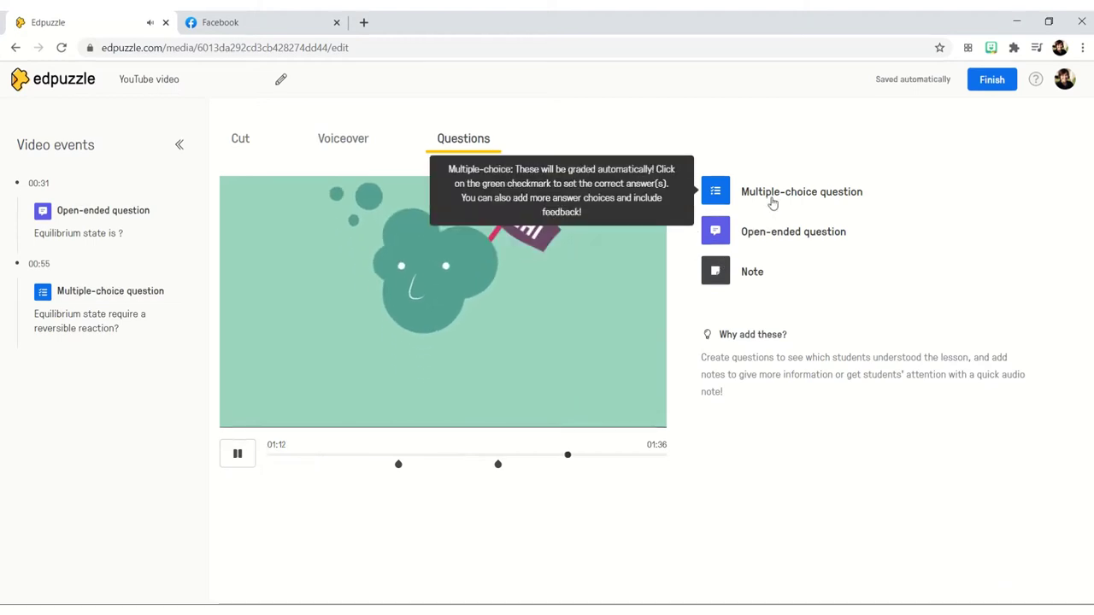
Start an open-ended question at 01:14 and insert the equation "X+Y\rightleftharpoons Z" using the equation editor.
{"action": "left_click", "coordinate": [772, 234]}
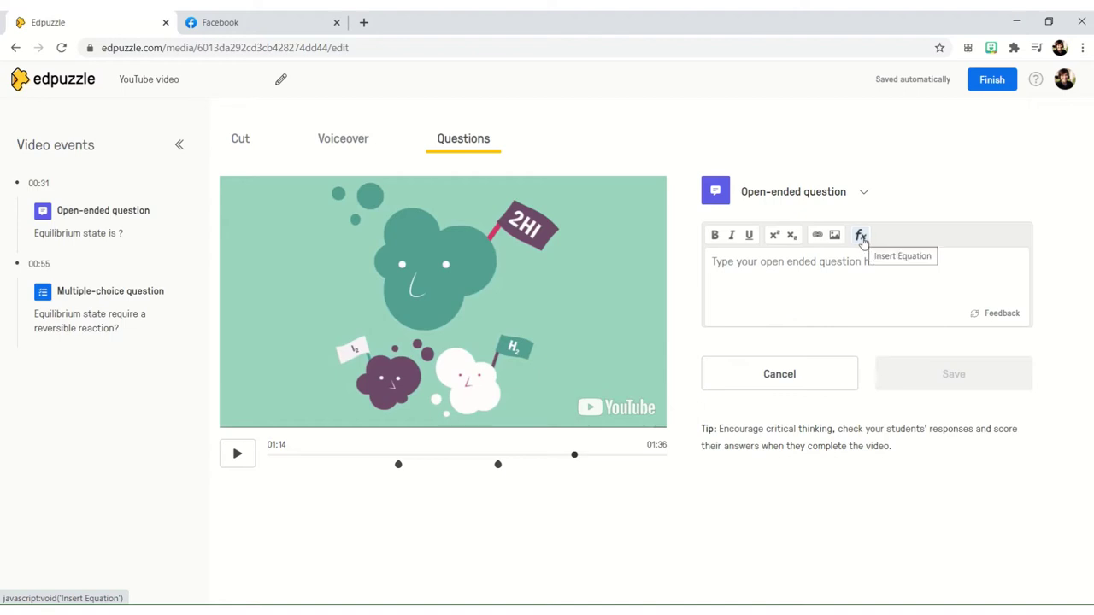
{"action": "left_click", "coordinate": [861, 240]}
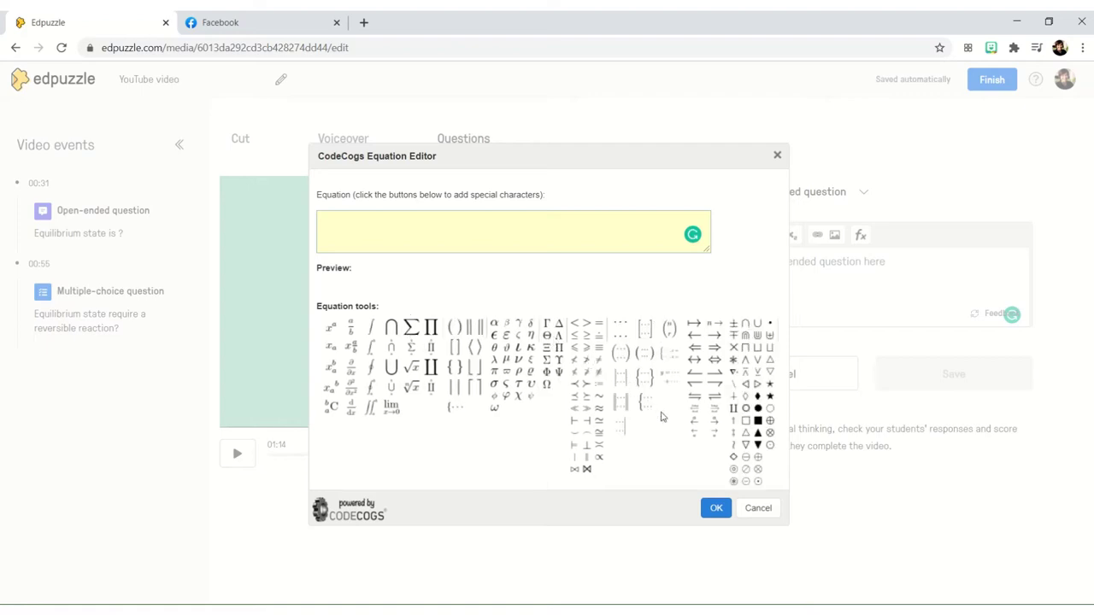
{"action": "left_click", "coordinate": [359, 229]}
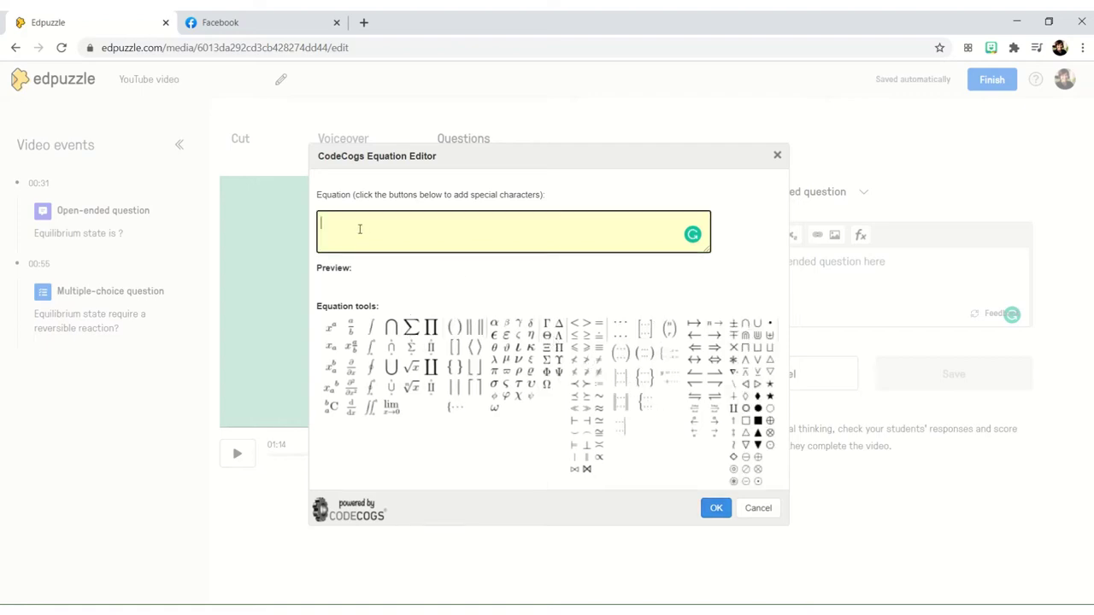
{"action": "type", "text": "x+Y"}
{"action": "key", "text": "ctrl+a"}
{"action": "key", "text": "BackSpace"}
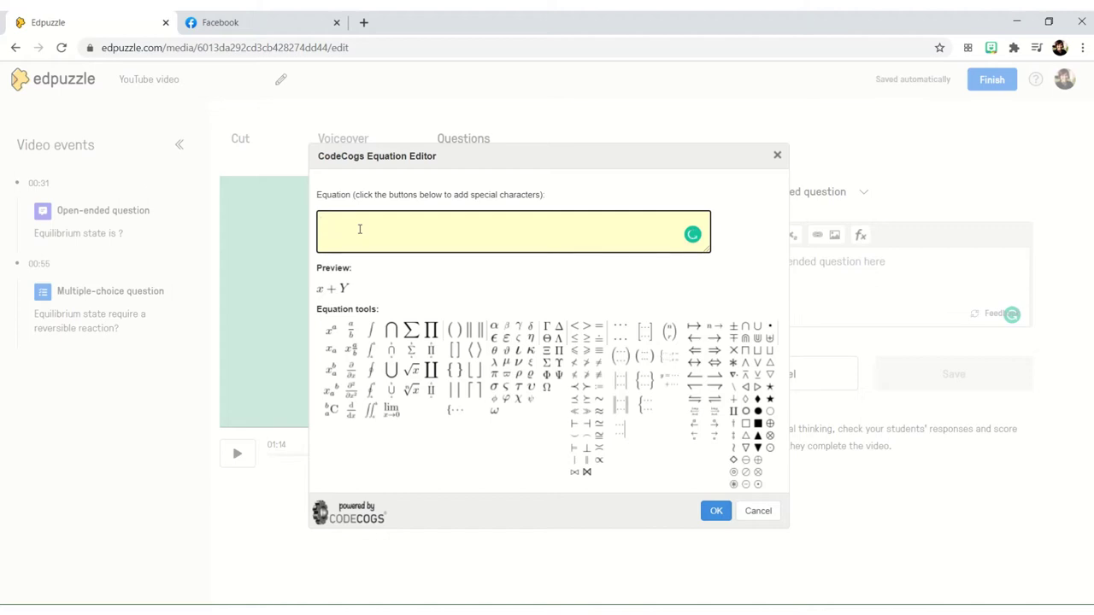
{"action": "type", "text": "X+Y"}
{"action": "left_click", "coordinate": [716, 403]}
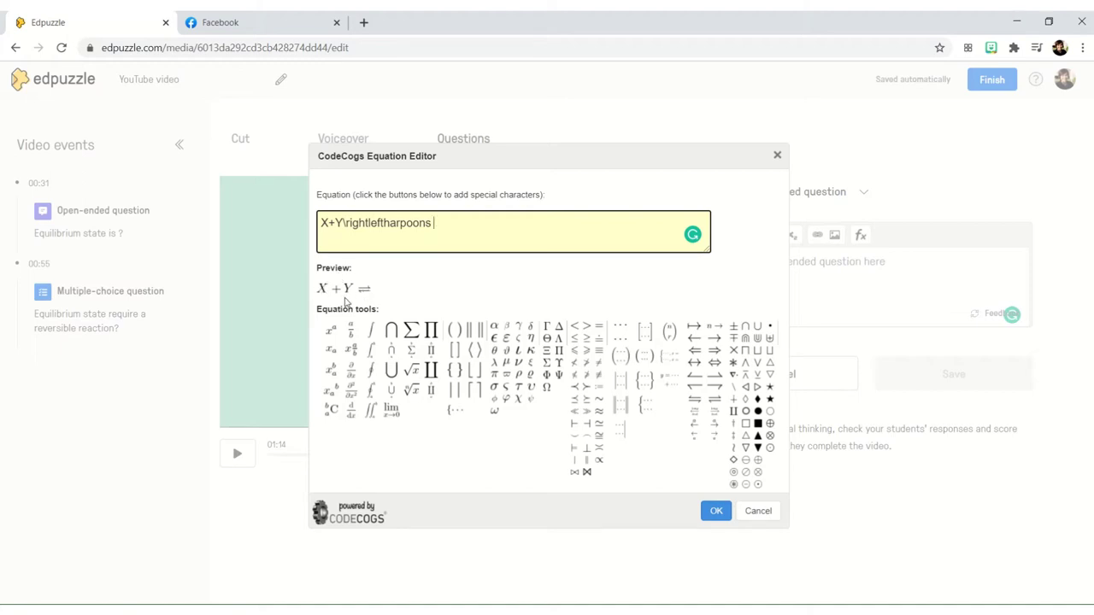
{"action": "type", "text": "Z"}
{"action": "left_click", "coordinate": [720, 515]}
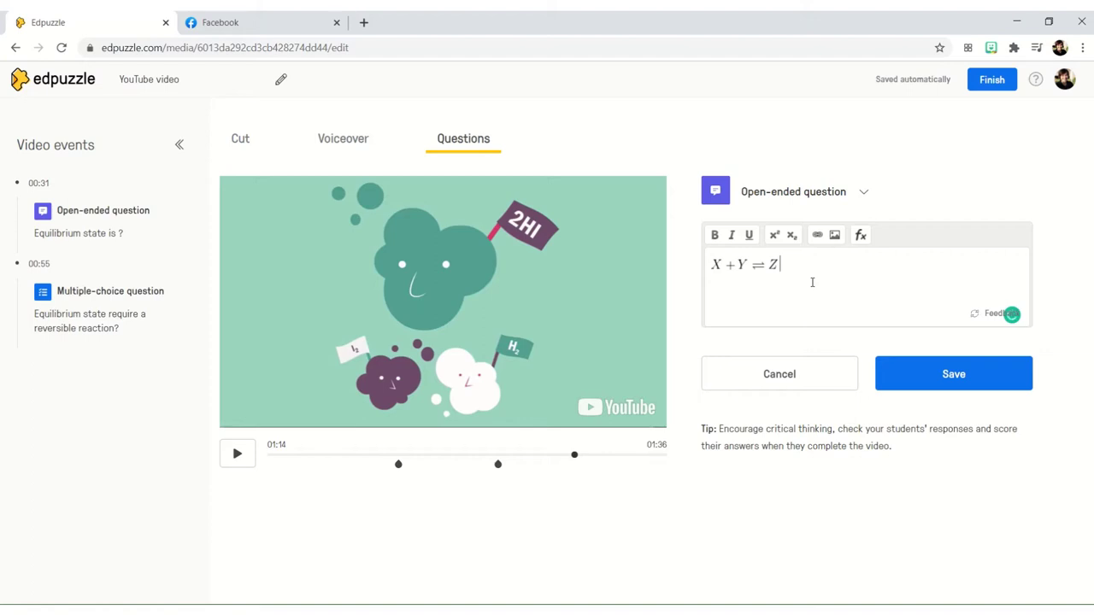
Append "what is Z?" to the equation, save the question and finish editing the video.
{"action": "type", "text": "what is Z?"}
{"action": "left_click", "coordinate": [923, 378]}
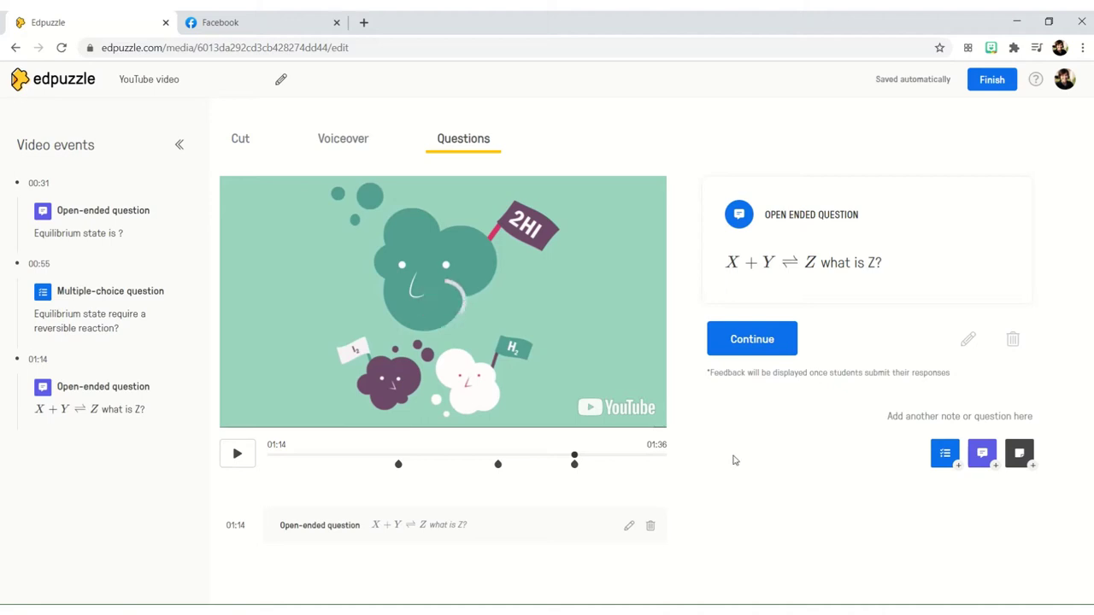
{"action": "left_click", "coordinate": [993, 80]}
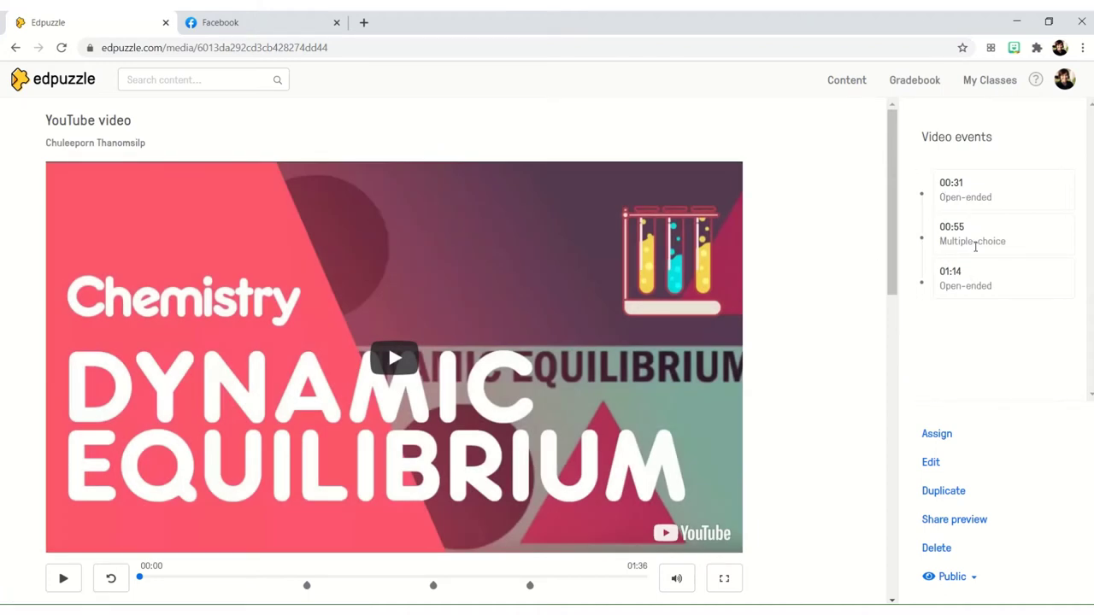
Review the finished video's page, including its other versions, and open the assignment option for the video.
{"action": "scroll", "coordinate": [816, 314], "scroll_direction": "down", "scroll_amount": 1}
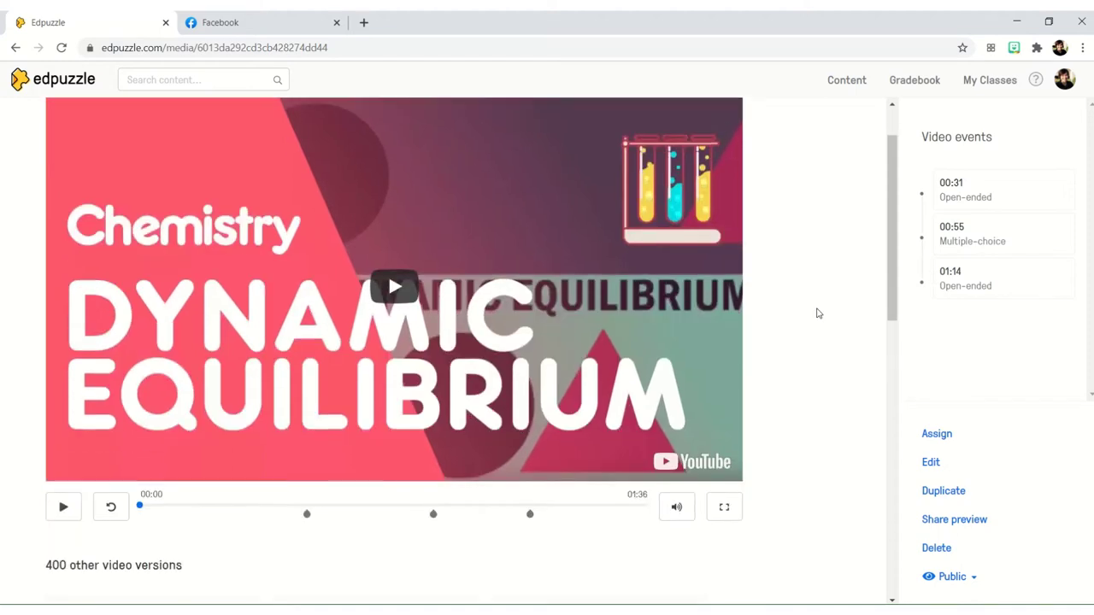
{"action": "scroll", "coordinate": [818, 312], "scroll_direction": "down", "scroll_amount": 1}
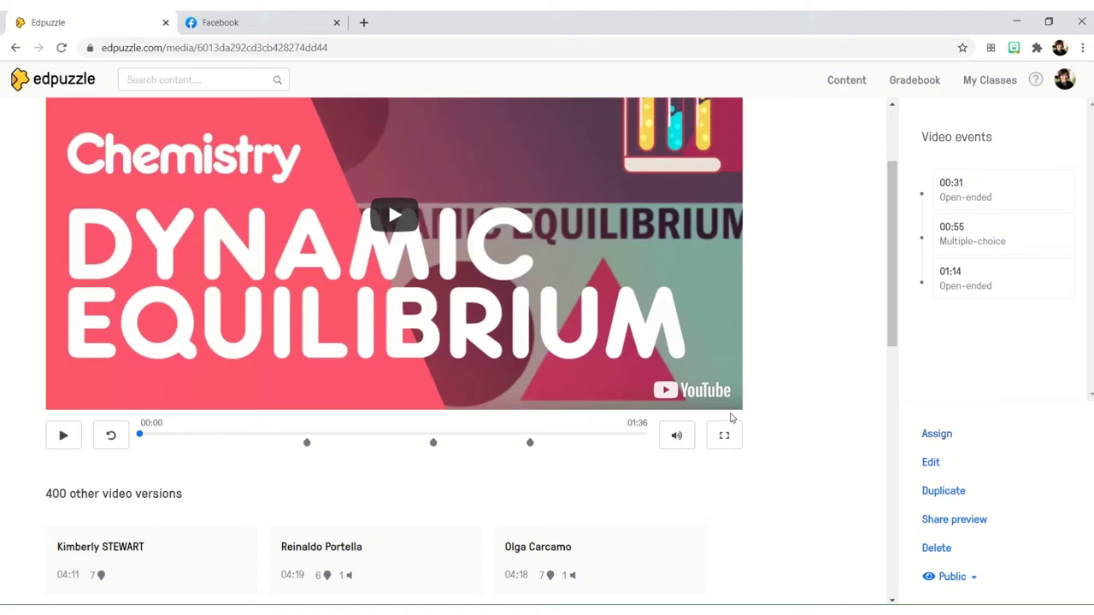
{"action": "scroll", "coordinate": [731, 418], "scroll_direction": "down", "scroll_amount": 2}
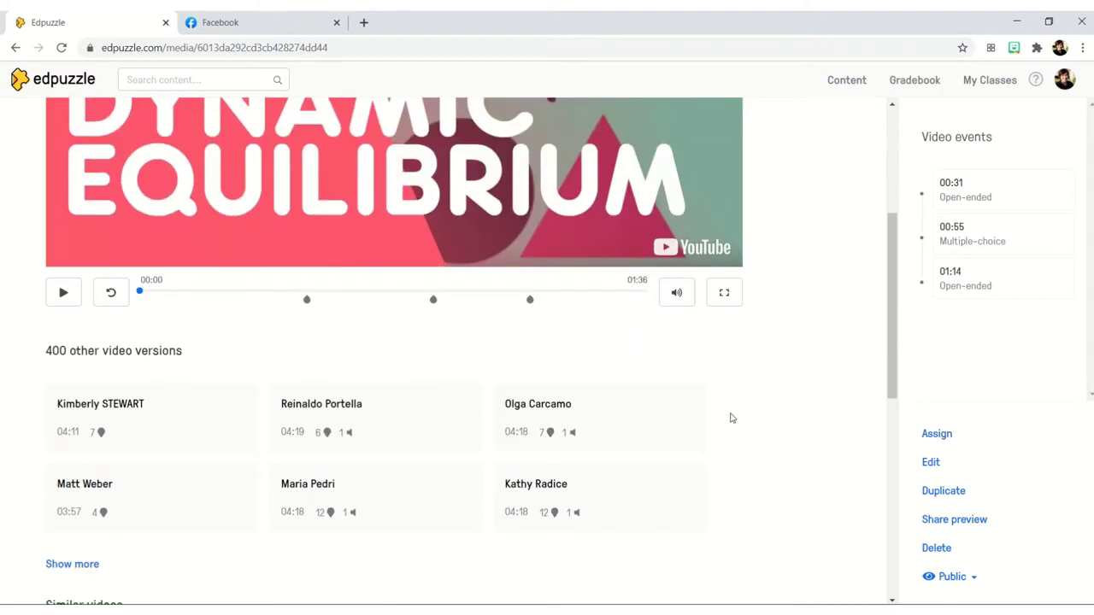
{"action": "scroll", "coordinate": [722, 420], "scroll_direction": "down", "scroll_amount": 1}
{"action": "scroll", "coordinate": [721, 420], "scroll_direction": "up", "scroll_amount": 4}
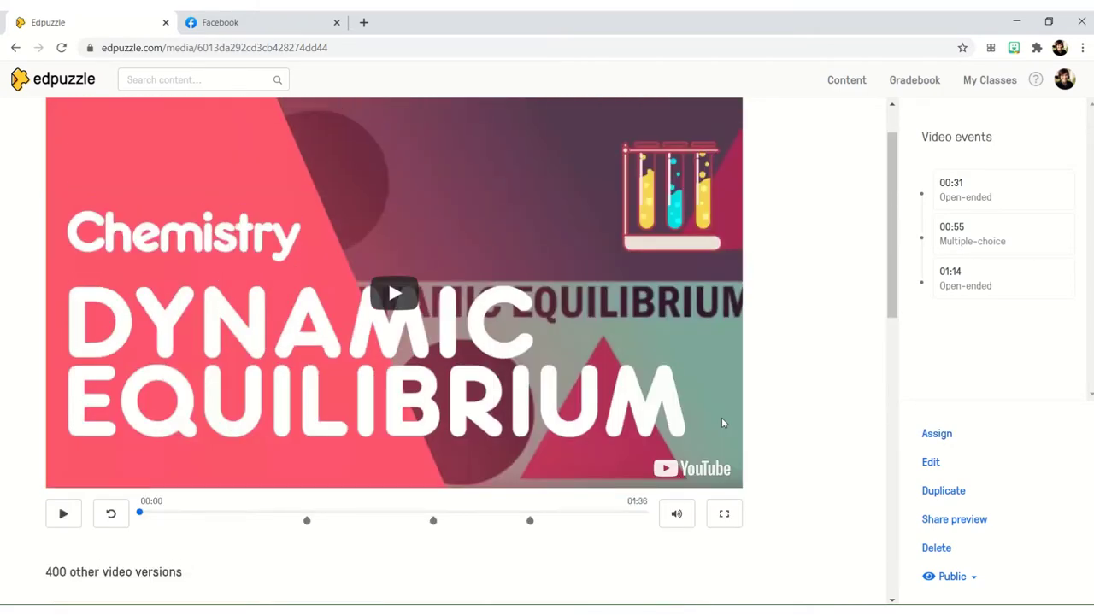
{"action": "scroll", "coordinate": [722, 423], "scroll_direction": "up", "scroll_amount": 1}
{"action": "left_click", "coordinate": [934, 435]}
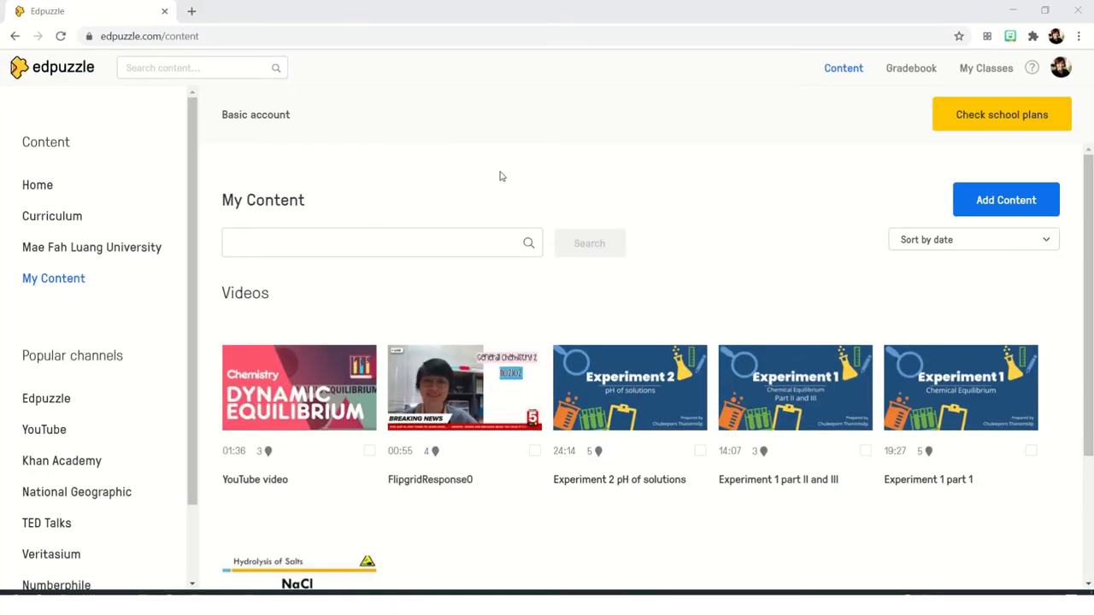
Start adding a class by connecting an LMS and browse the Google Classroom classes available for import.
{"action": "left_click", "coordinate": [975, 75]}
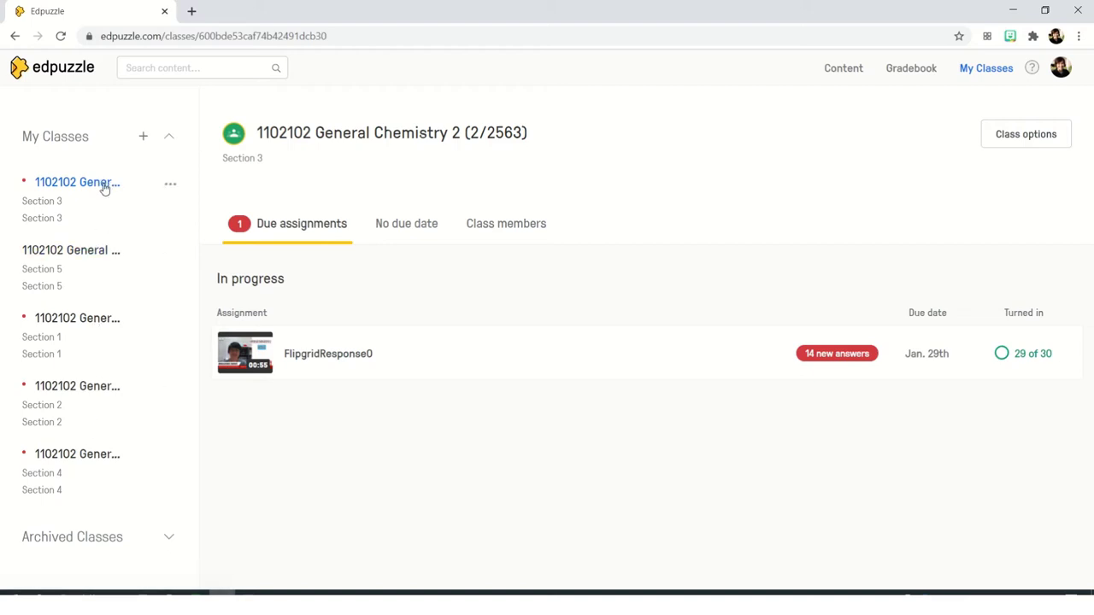
{"action": "left_click", "coordinate": [142, 139]}
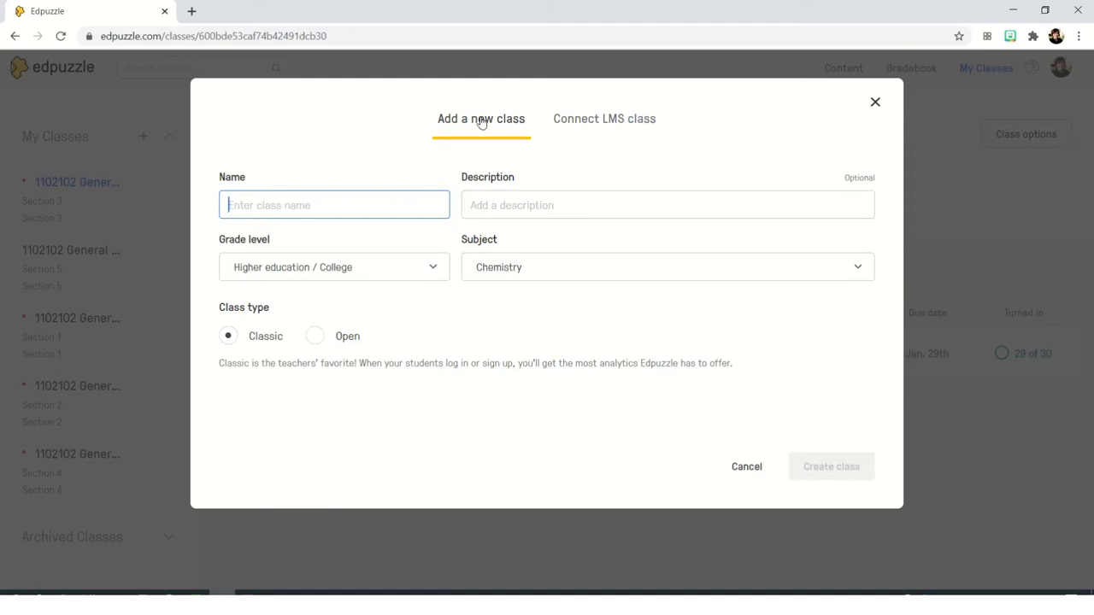
{"action": "left_click", "coordinate": [617, 124]}
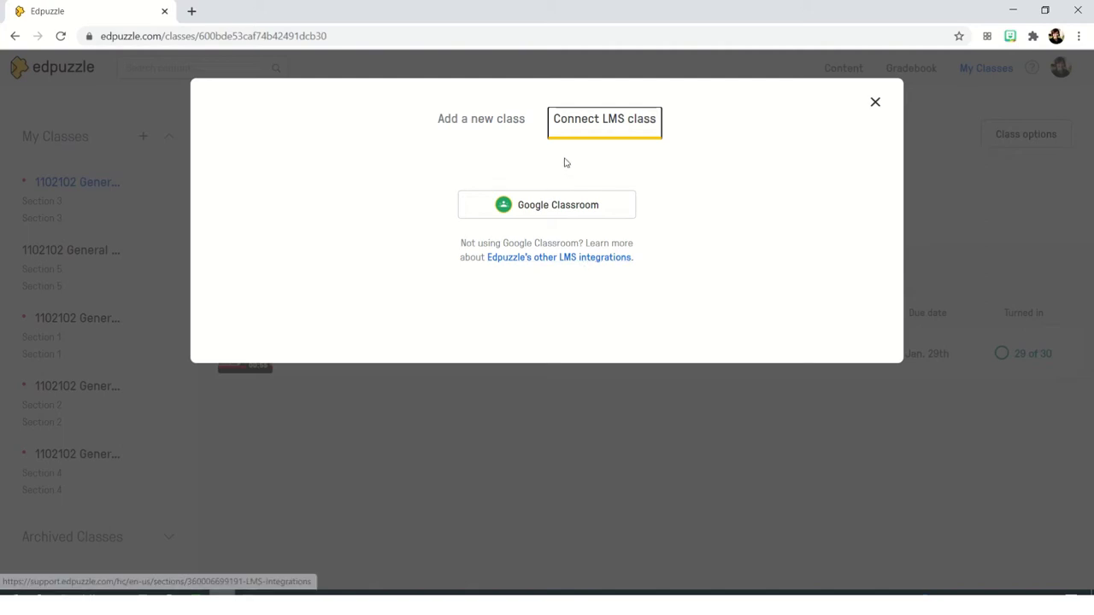
{"action": "left_click", "coordinate": [557, 205]}
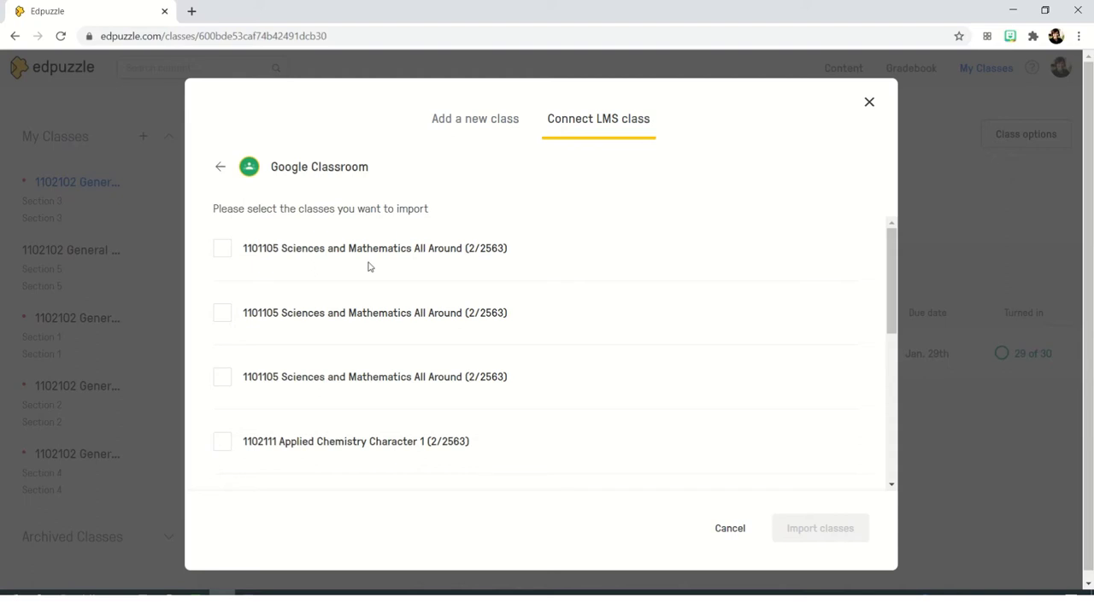
{"action": "scroll", "coordinate": [368, 266], "scroll_direction": "down", "scroll_amount": 4}
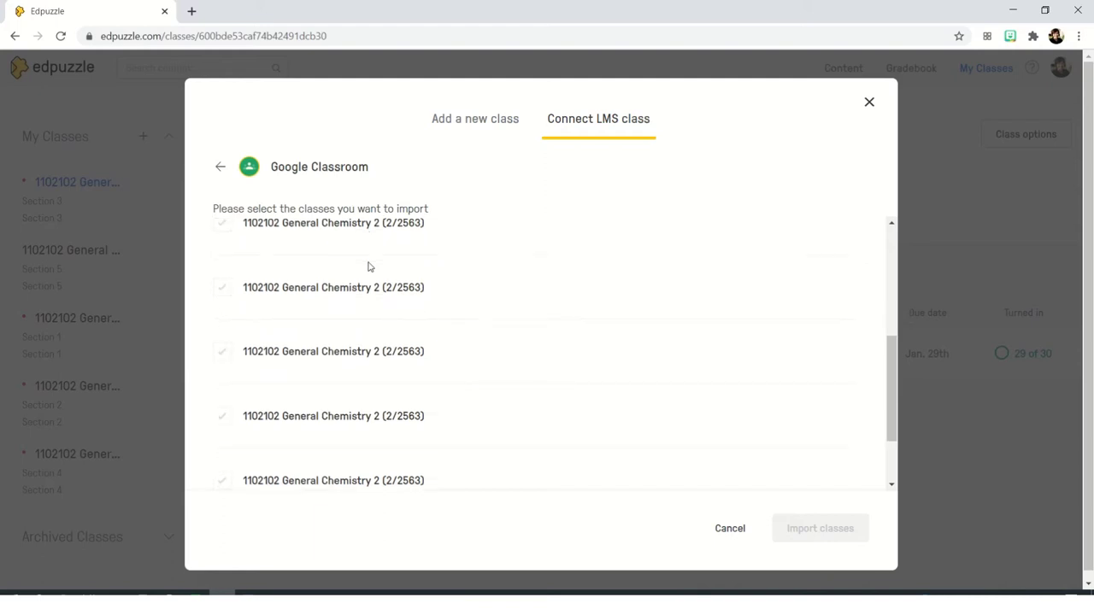
{"action": "scroll", "coordinate": [368, 267], "scroll_direction": "down", "scroll_amount": 2}
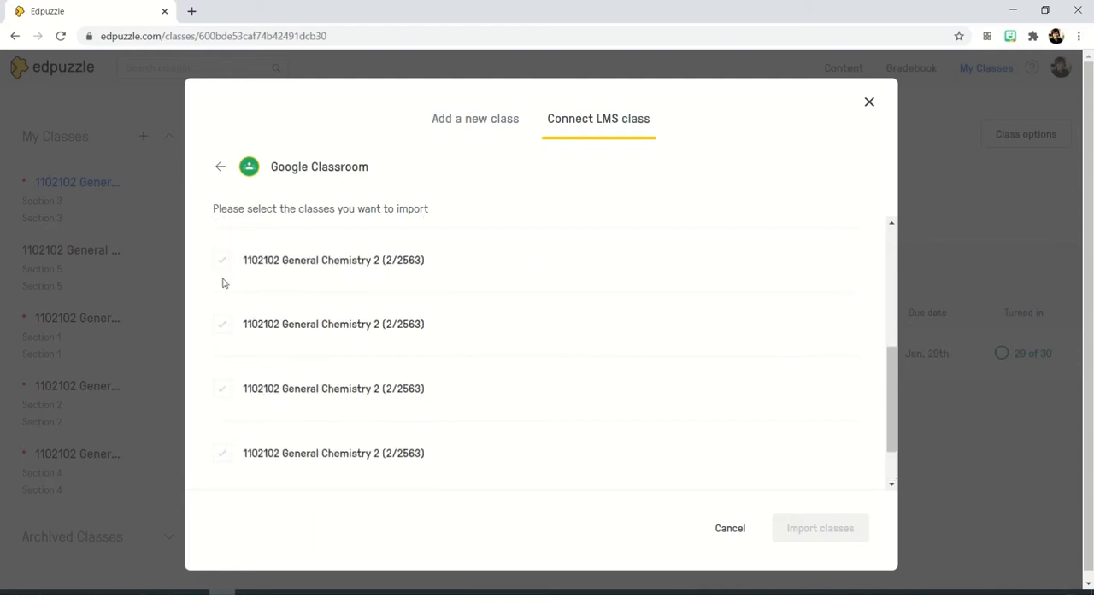
{"action": "scroll", "coordinate": [222, 283], "scroll_direction": "up", "scroll_amount": 3}
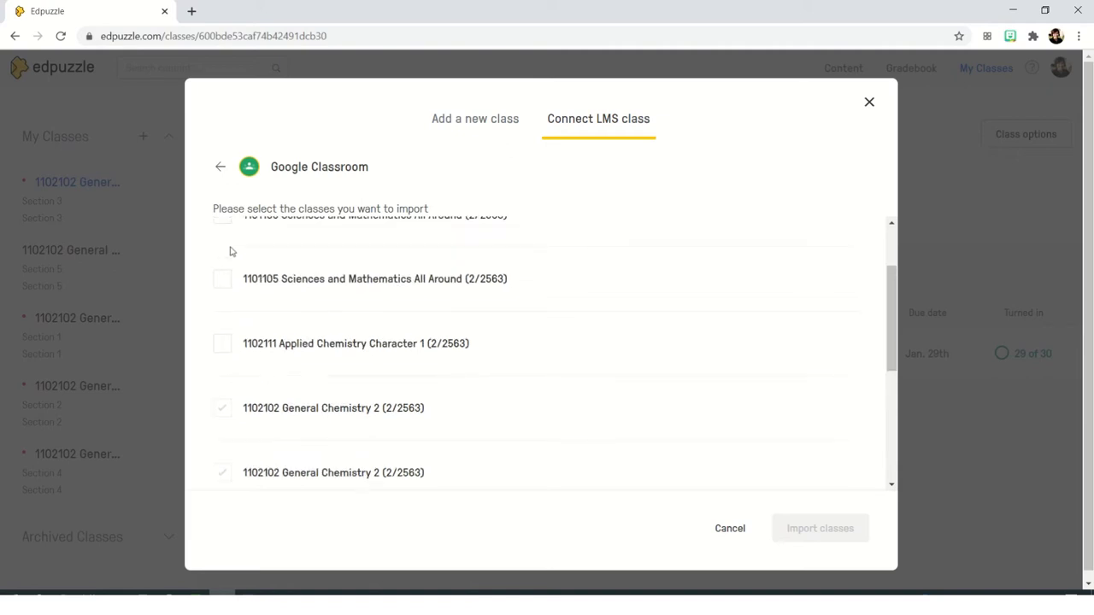
Import the class 1102111 Applied Chemistry Character 1 (2/2563) with grade level Higher education / College and subject Chemistry.
{"action": "left_click", "coordinate": [223, 345]}
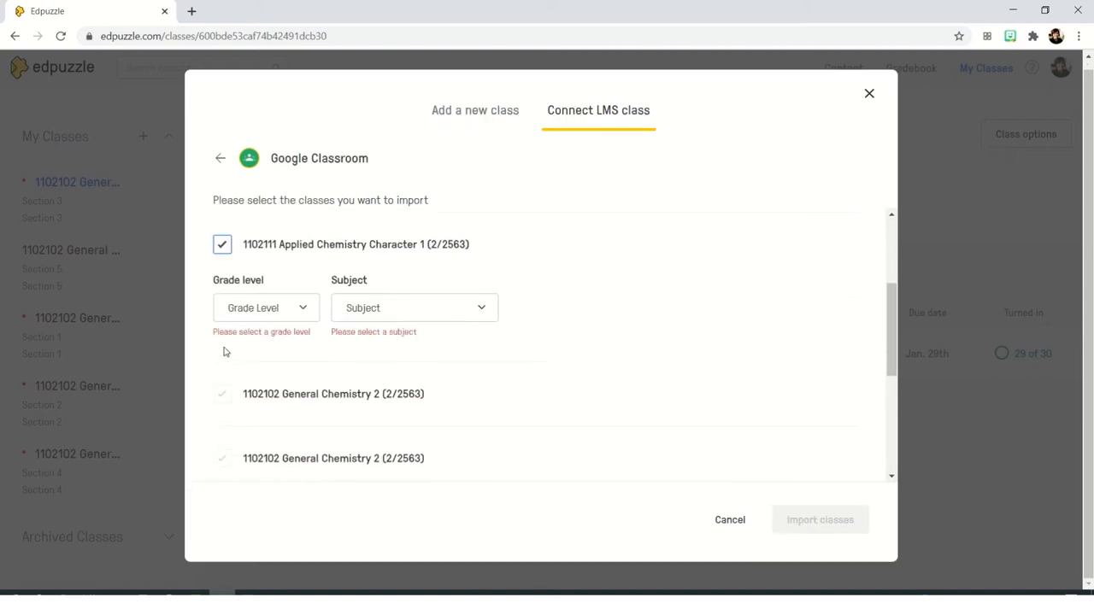
{"action": "left_click", "coordinate": [306, 308]}
{"action": "left_click", "coordinate": [289, 363]}
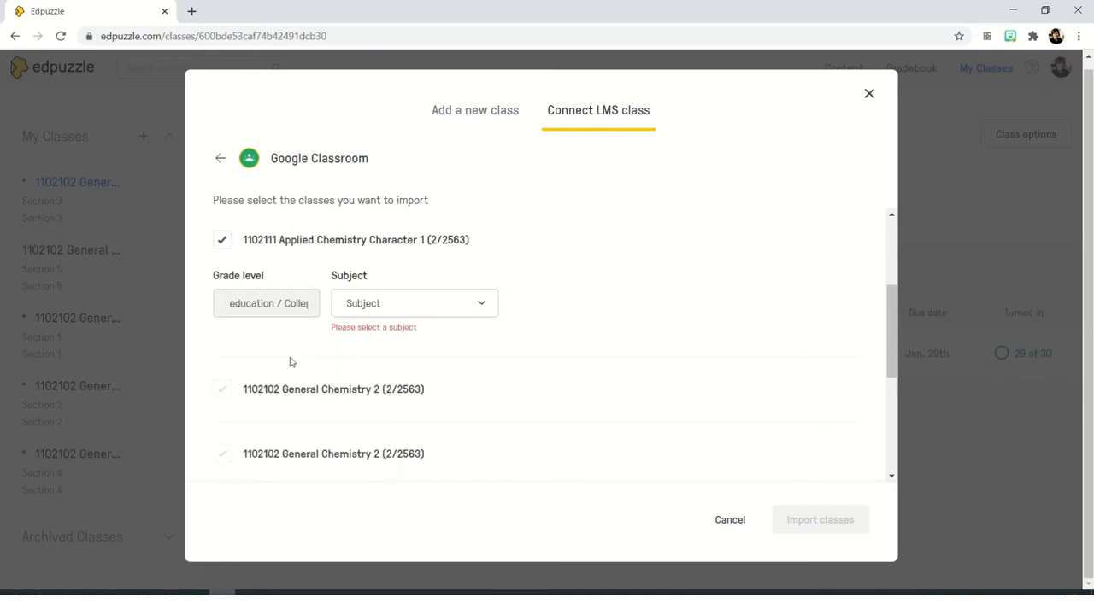
{"action": "left_click", "coordinate": [401, 307]}
{"action": "left_click", "coordinate": [397, 354]}
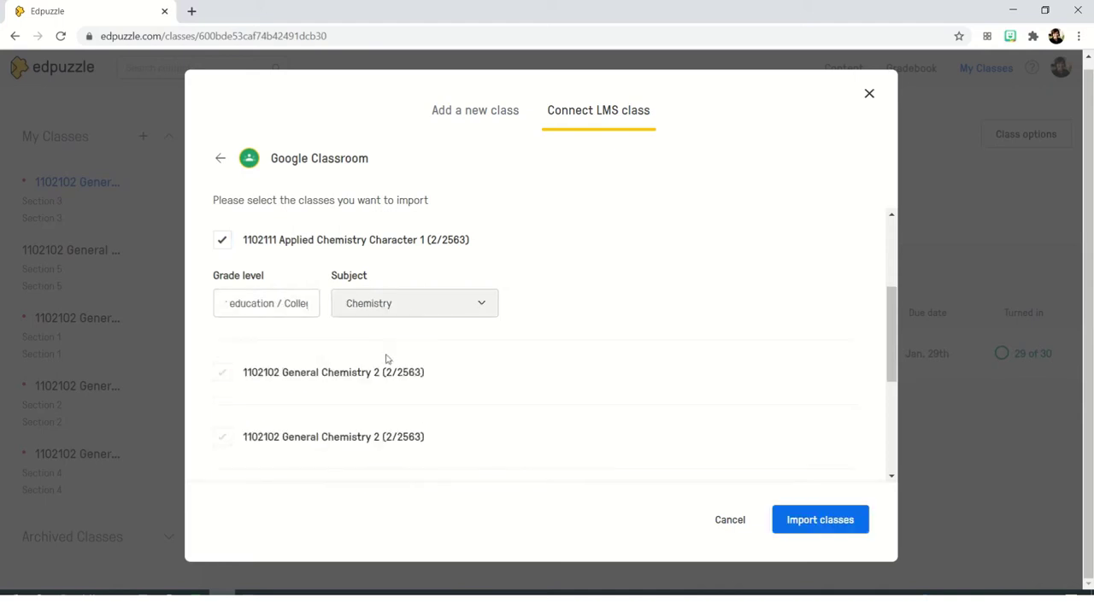
{"action": "left_click", "coordinate": [800, 521]}
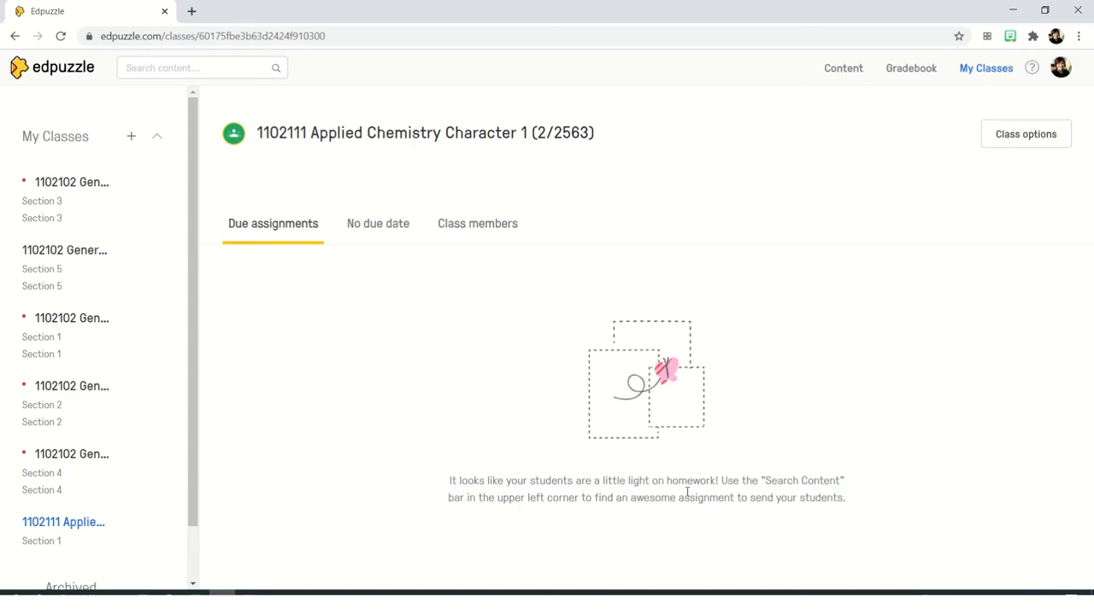
Review the teacher and student list of the imported Applied Chemistry class, including the options available for a student.
{"action": "left_click", "coordinate": [488, 237]}
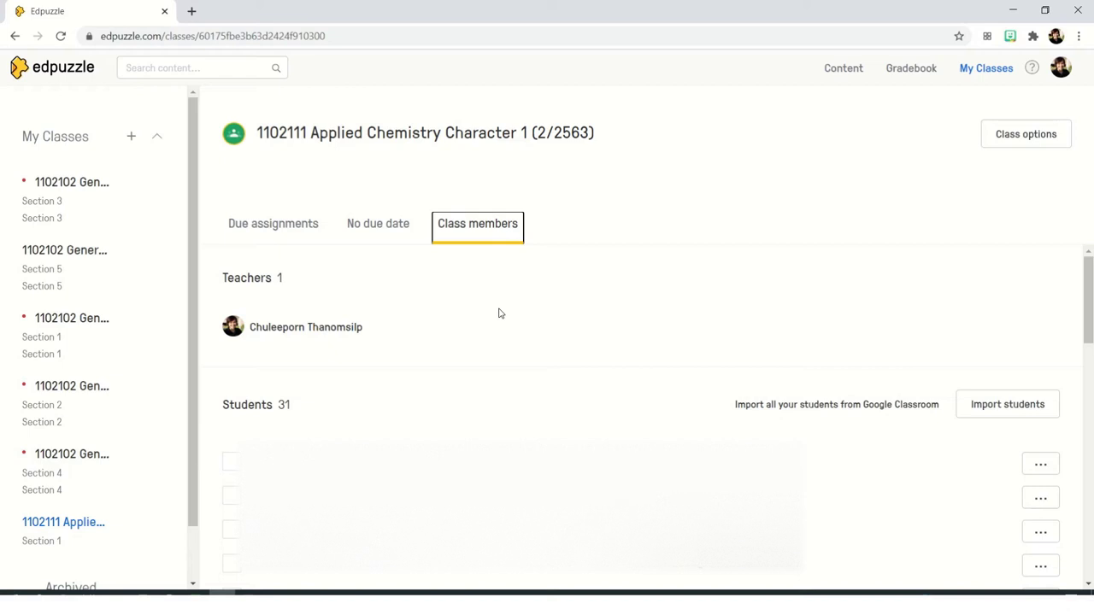
{"action": "scroll", "coordinate": [500, 313], "scroll_direction": "down", "scroll_amount": 10}
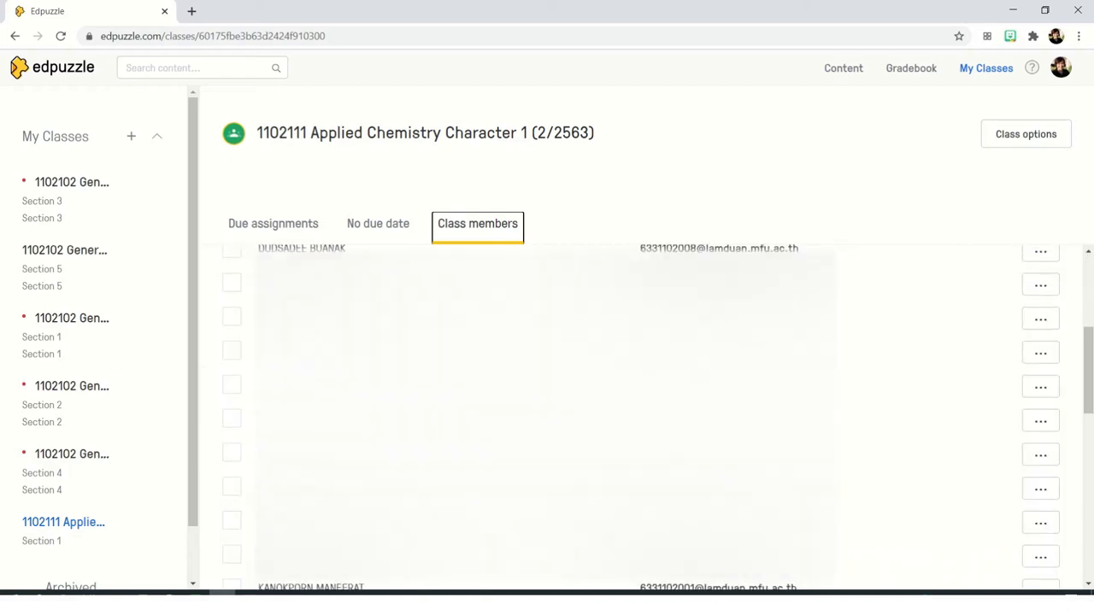
{"action": "scroll", "coordinate": [547, 410], "scroll_direction": "down", "scroll_amount": 5}
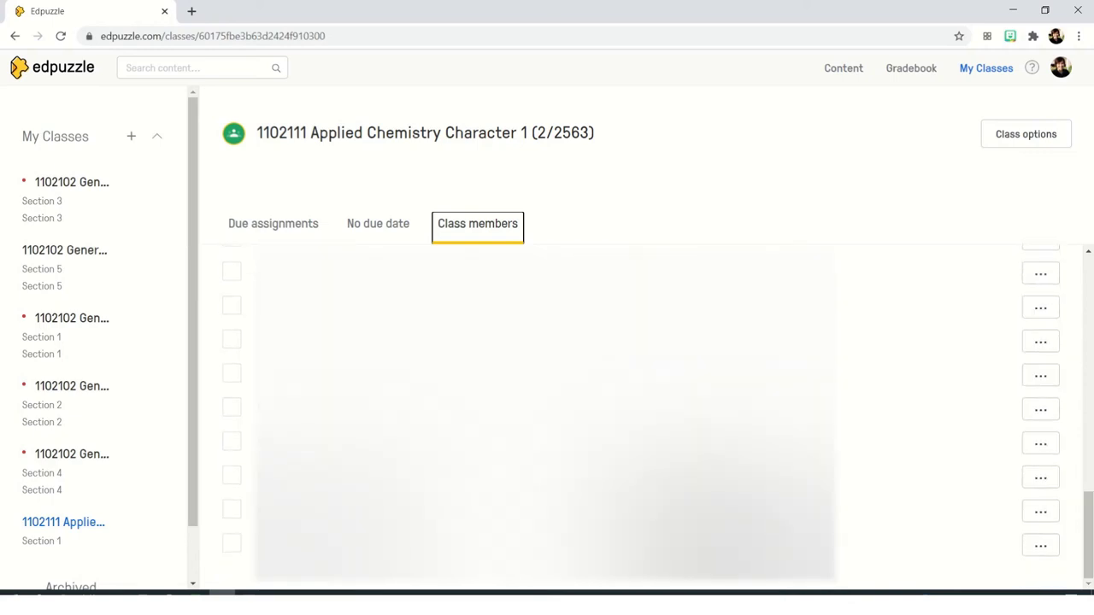
{"action": "scroll", "coordinate": [547, 410], "scroll_direction": "up", "scroll_amount": 15}
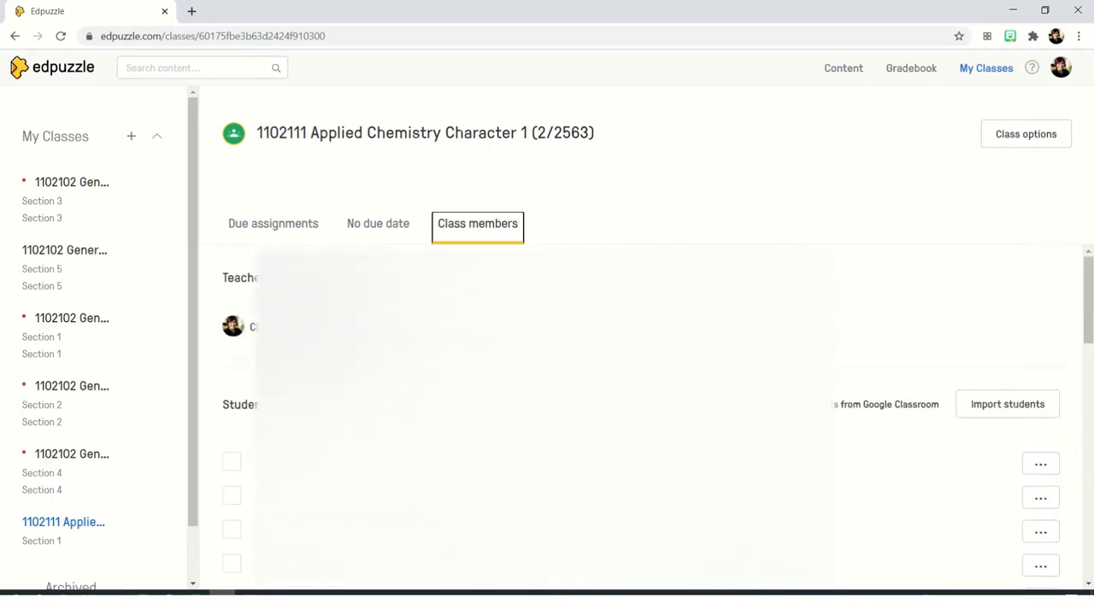
{"action": "scroll", "coordinate": [547, 410], "scroll_direction": "down", "scroll_amount": 1}
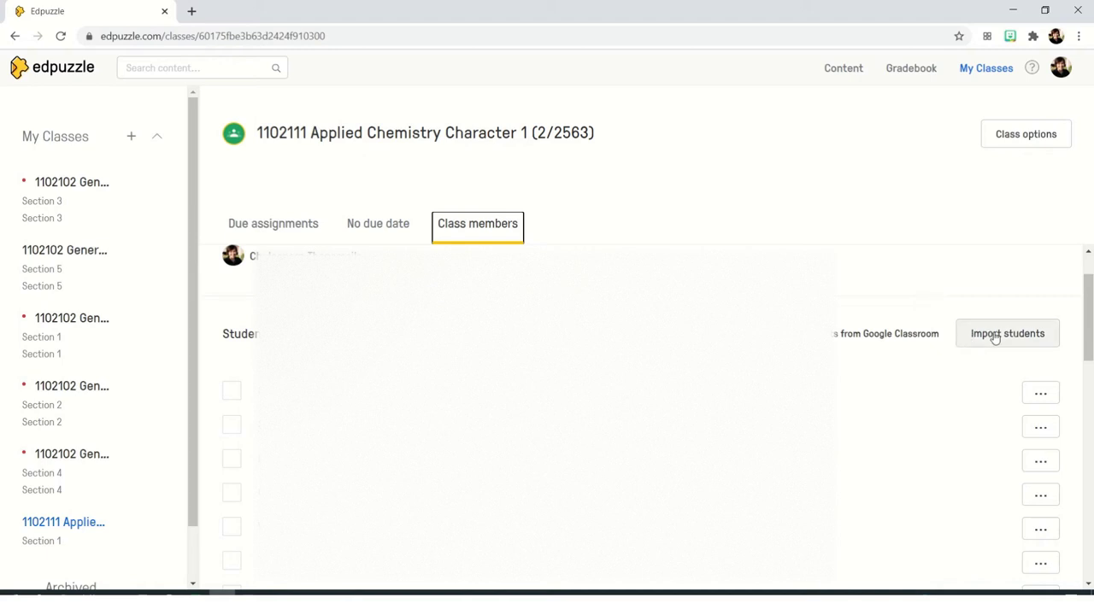
{"action": "left_click", "coordinate": [1048, 400]}
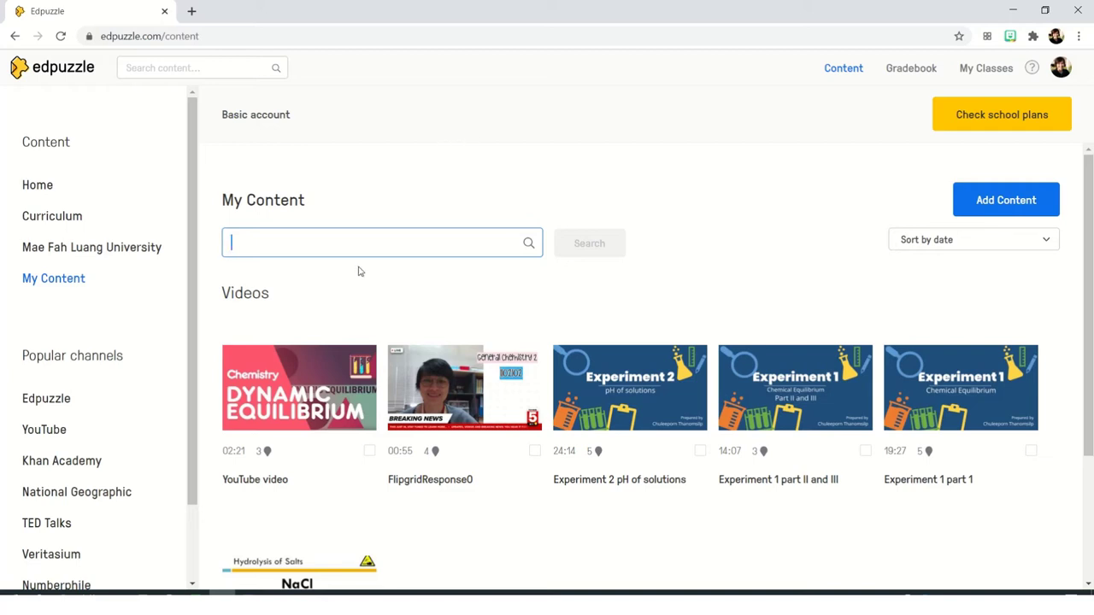
Open the dynamic equilibrium video from My Content and examine its events, share preview links and visibility options.
{"action": "left_click", "coordinate": [330, 377]}
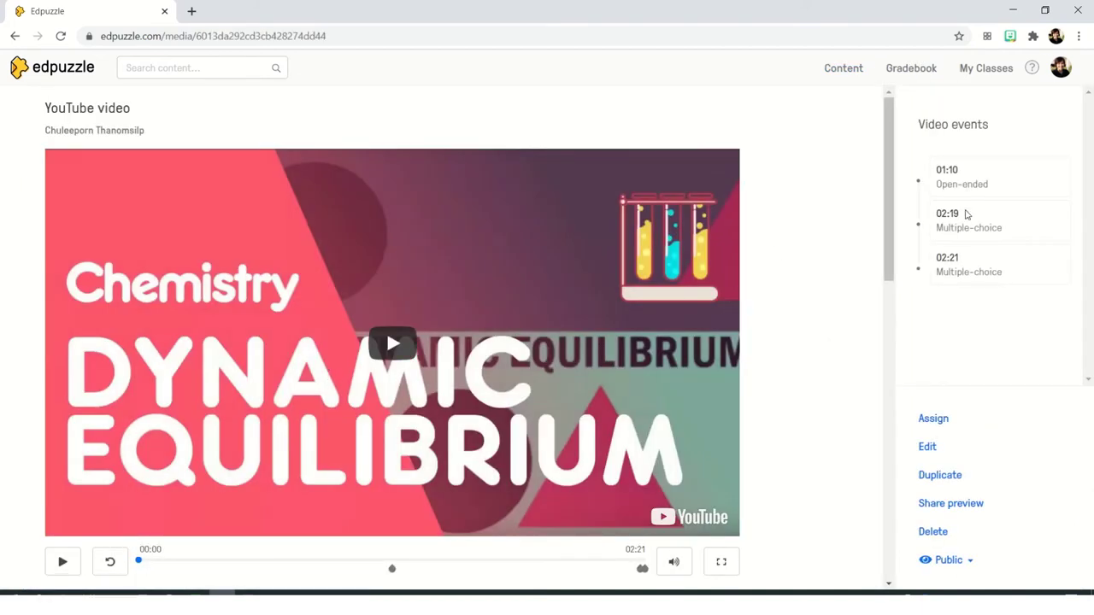
{"action": "scroll", "coordinate": [826, 265], "scroll_direction": "down", "scroll_amount": 1}
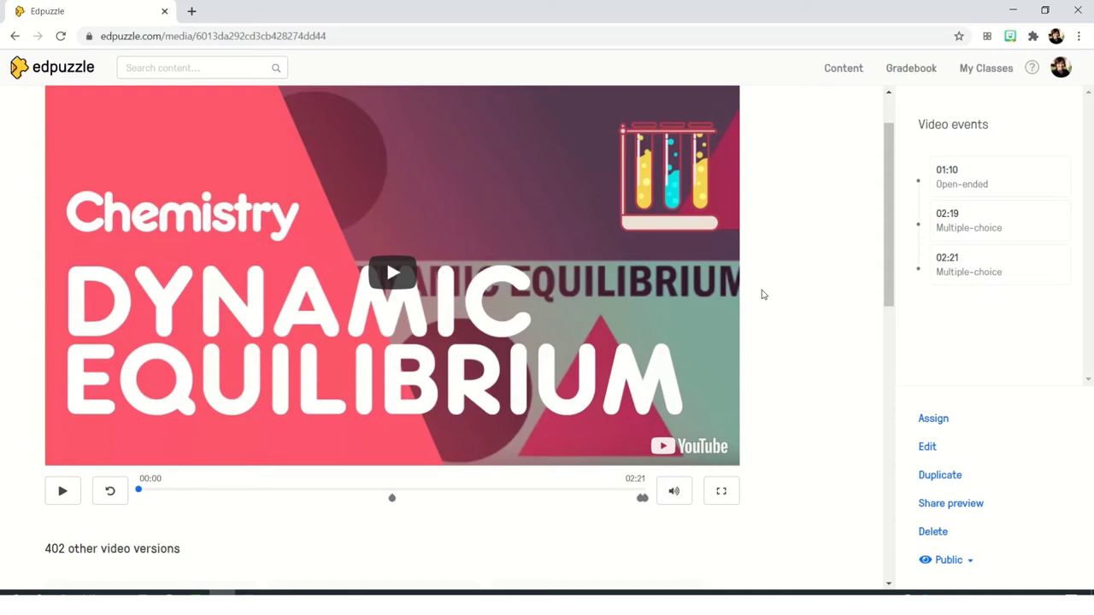
{"action": "scroll", "coordinate": [761, 293], "scroll_direction": "down", "scroll_amount": 1}
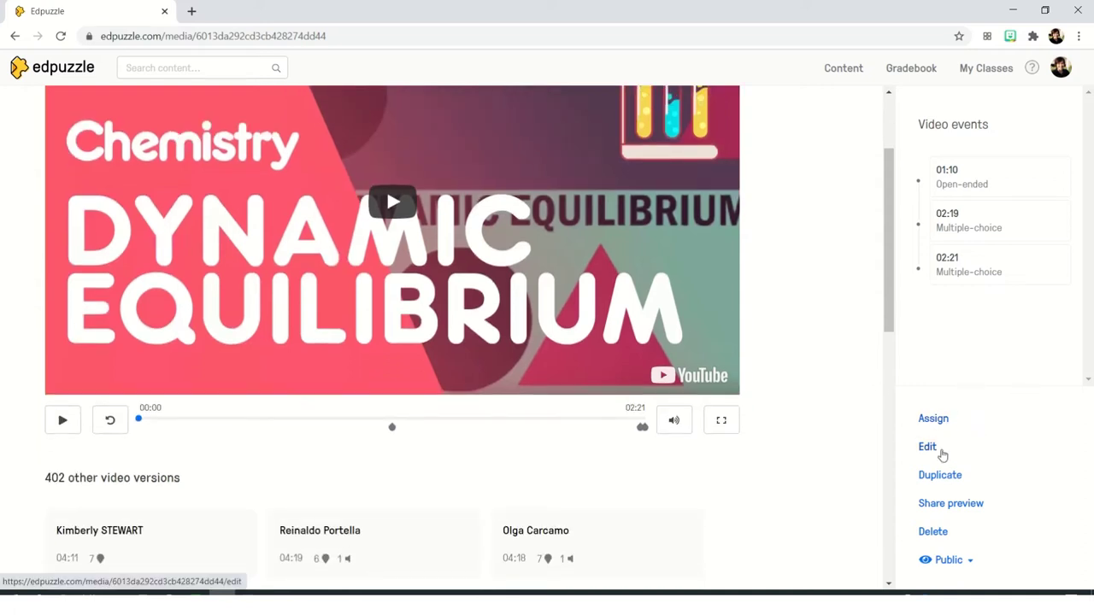
{"action": "left_click", "coordinate": [963, 506]}
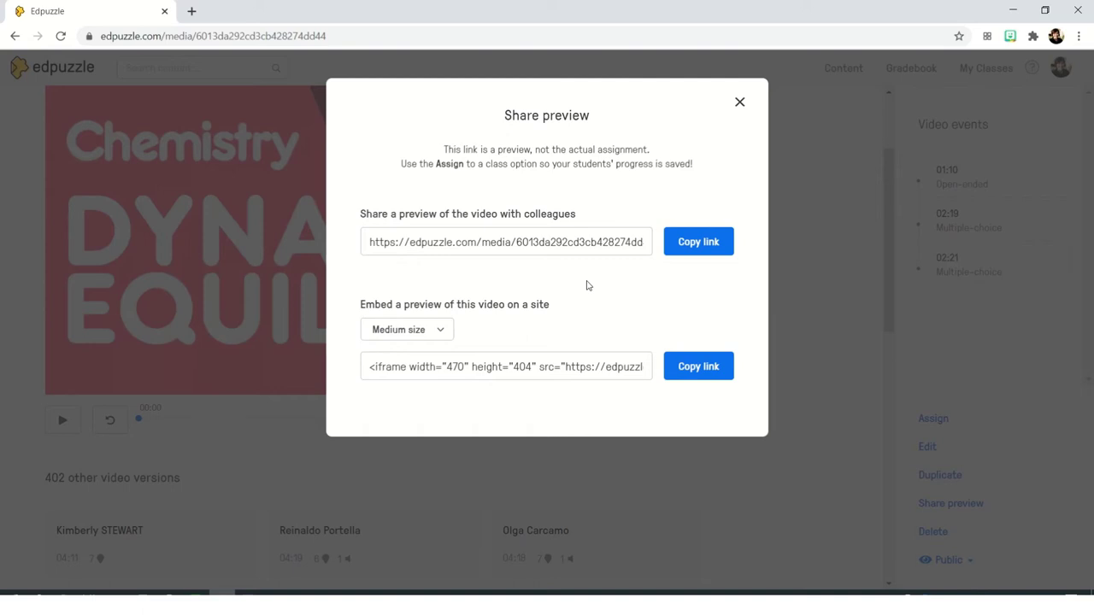
{"action": "left_click", "coordinate": [740, 103]}
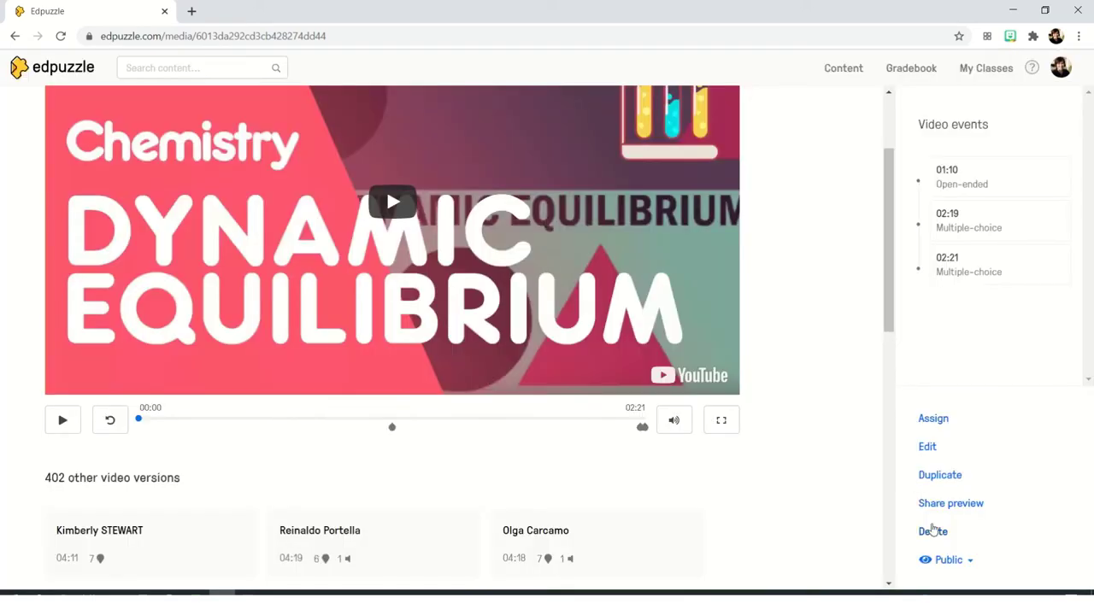
{"action": "left_click", "coordinate": [949, 562]}
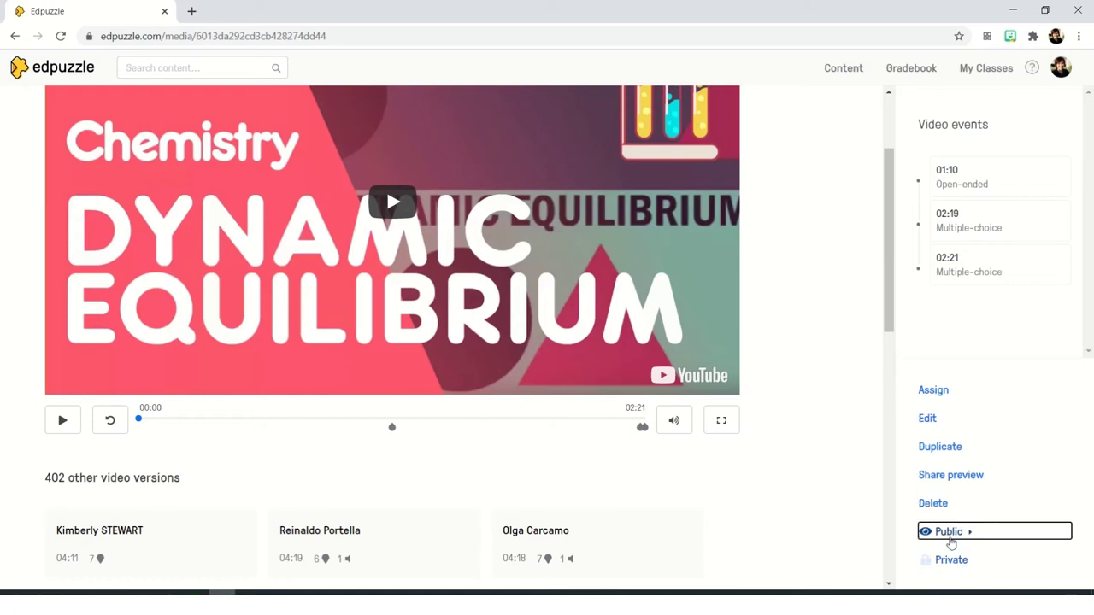
{"action": "left_click", "coordinate": [950, 543]}
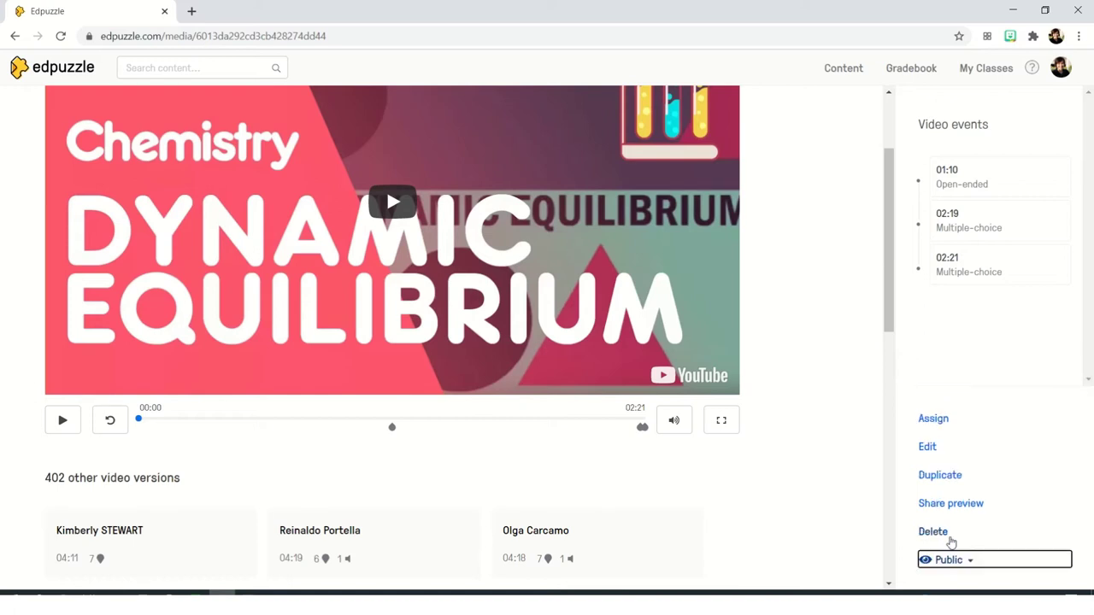
Start assigning the video and select sections 1 to 5 of 1102102 General Chemistry 2 (2/2563).
{"action": "left_click", "coordinate": [934, 419]}
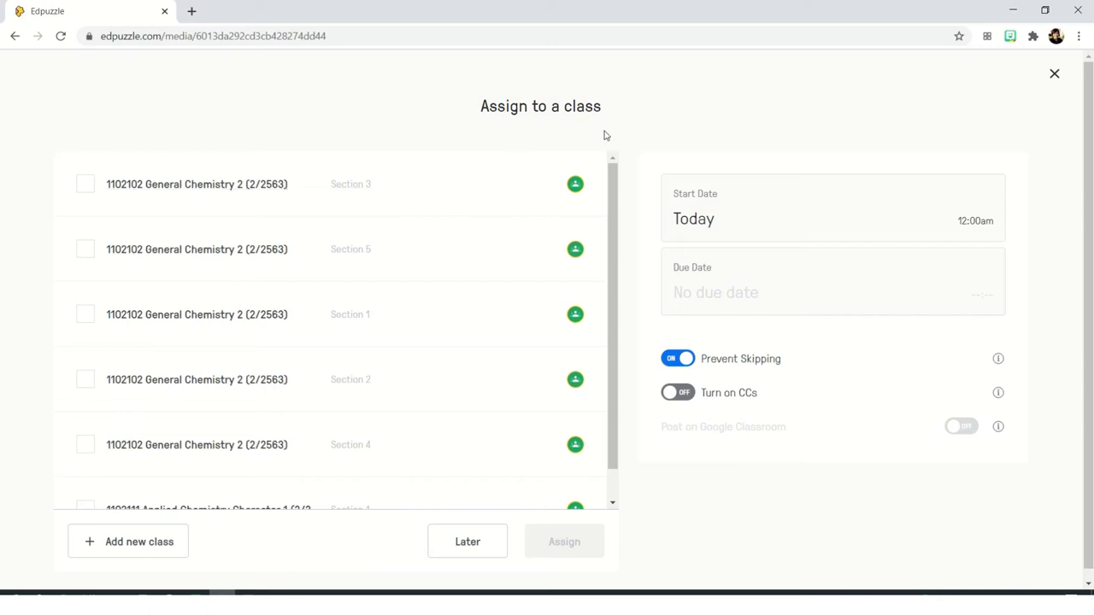
{"action": "scroll", "coordinate": [482, 205], "scroll_direction": "down", "scroll_amount": 1}
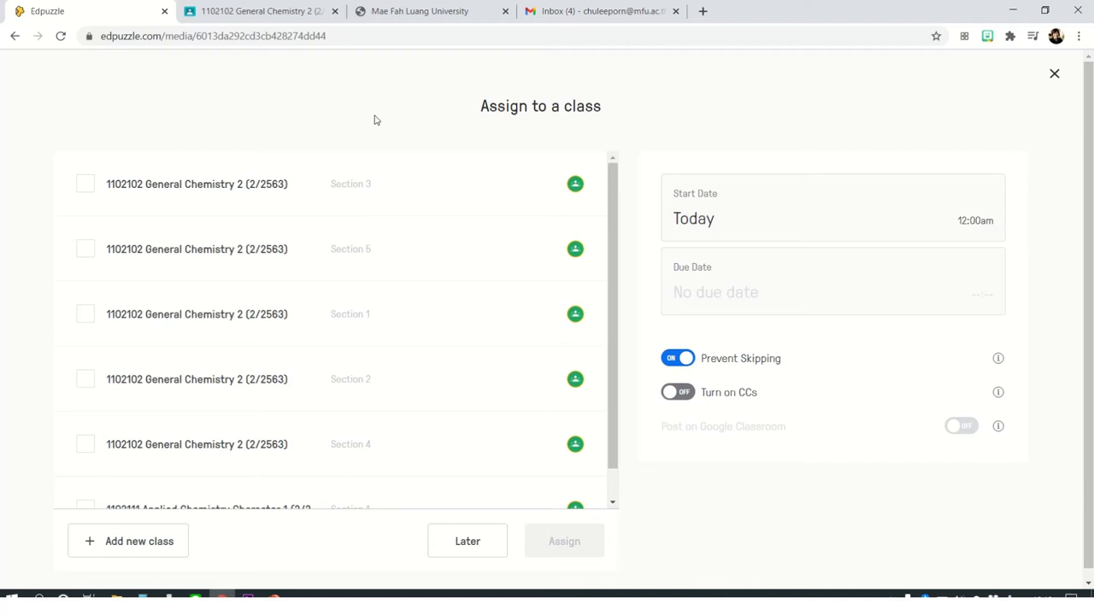
{"action": "left_click", "coordinate": [86, 184]}
{"action": "left_click", "coordinate": [87, 253]}
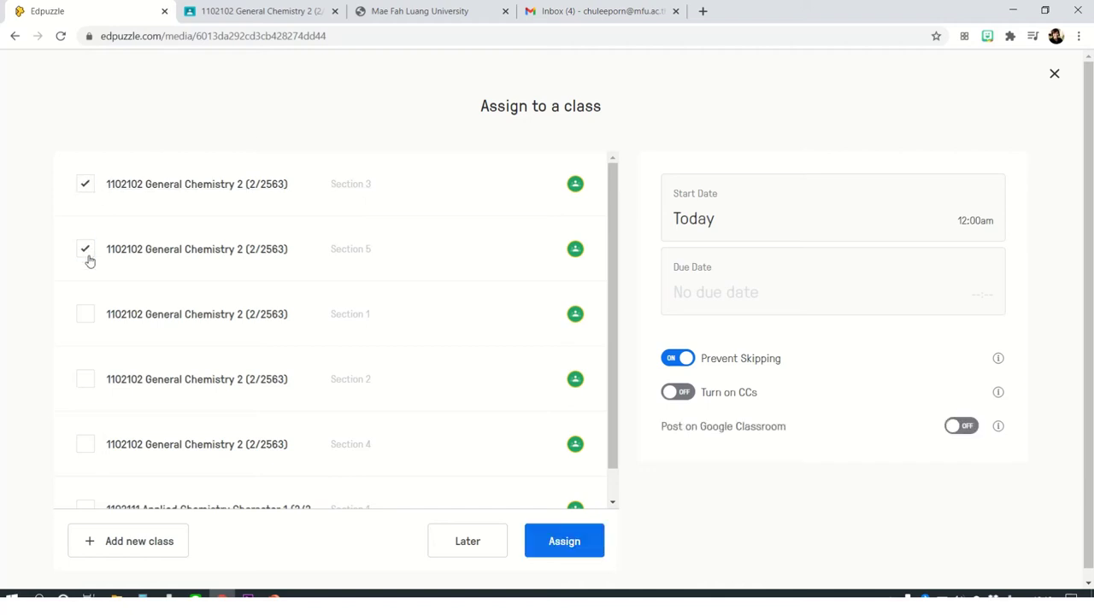
{"action": "left_click", "coordinate": [84, 321]}
{"action": "left_click", "coordinate": [87, 379]}
{"action": "scroll", "coordinate": [87, 402], "scroll_direction": "down", "scroll_amount": 1}
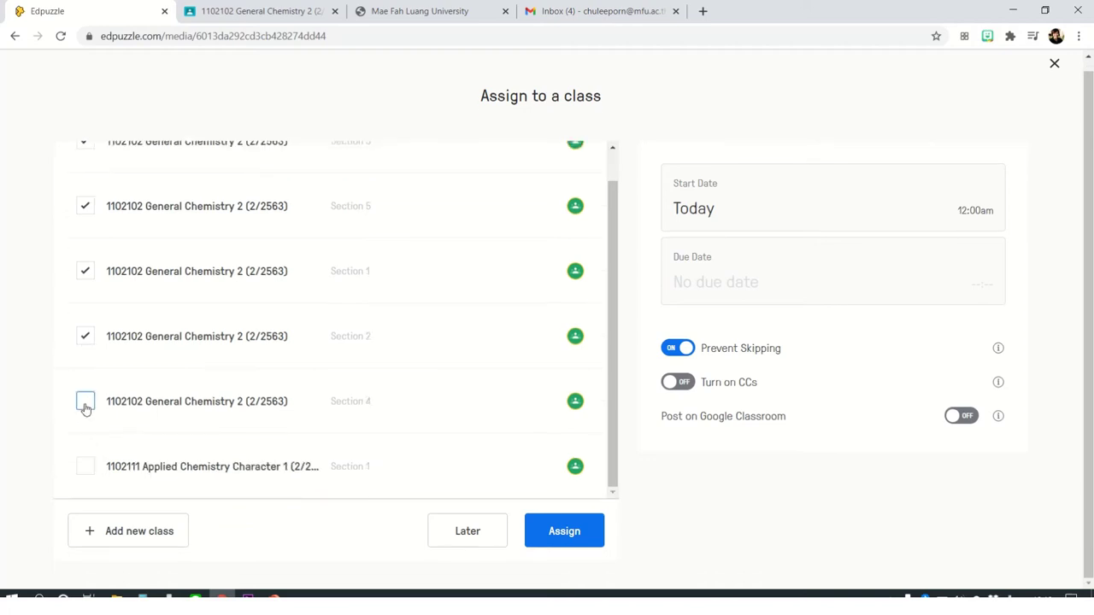
{"action": "left_click", "coordinate": [86, 402]}
{"action": "scroll", "coordinate": [237, 398], "scroll_direction": "up", "scroll_amount": 1}
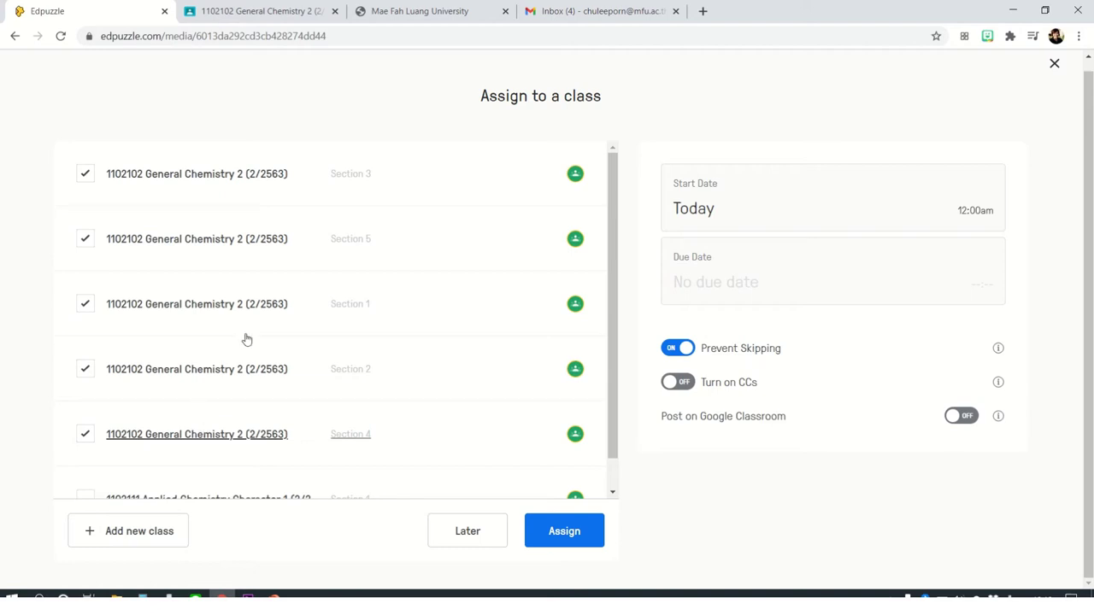
Try to set the assignment's start time to 9:30 am today.
{"action": "left_click", "coordinate": [732, 211]}
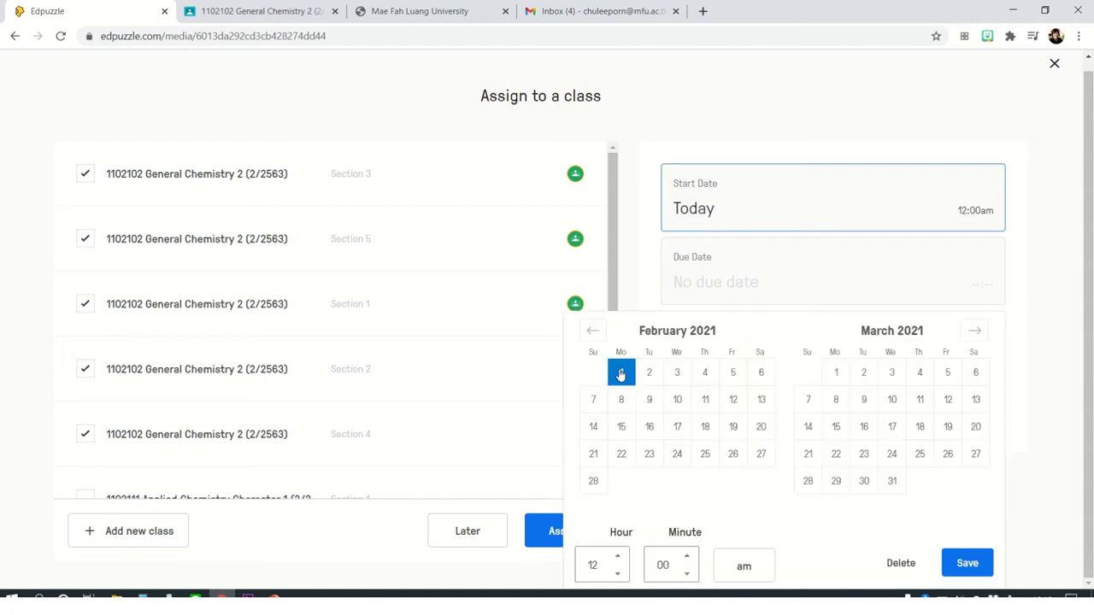
{"action": "double_click", "coordinate": [588, 566]}
{"action": "type", "text": "09"}
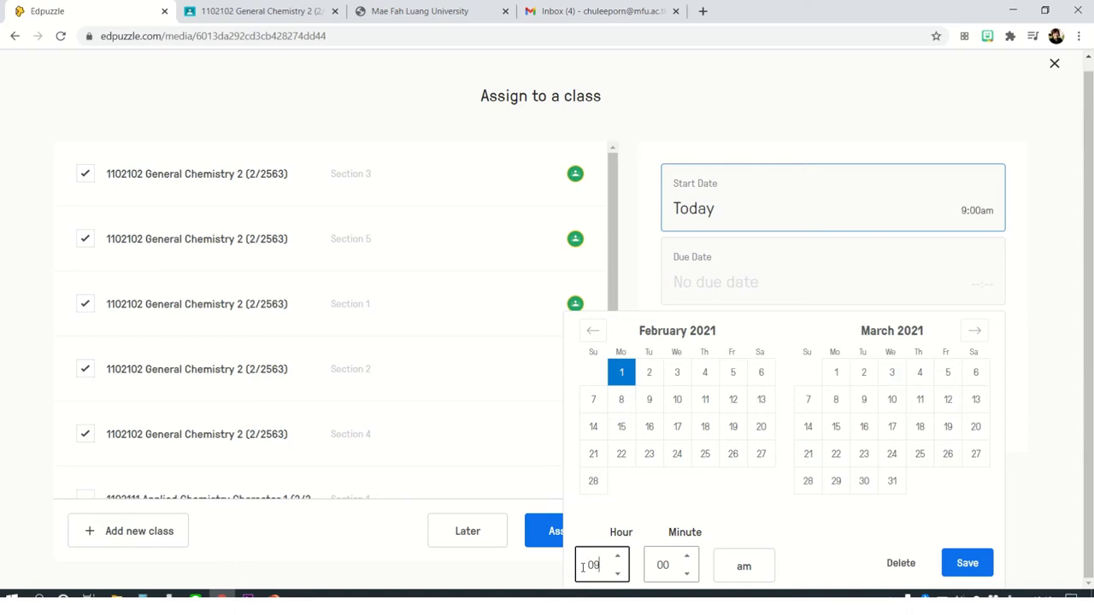
{"action": "double_click", "coordinate": [656, 565]}
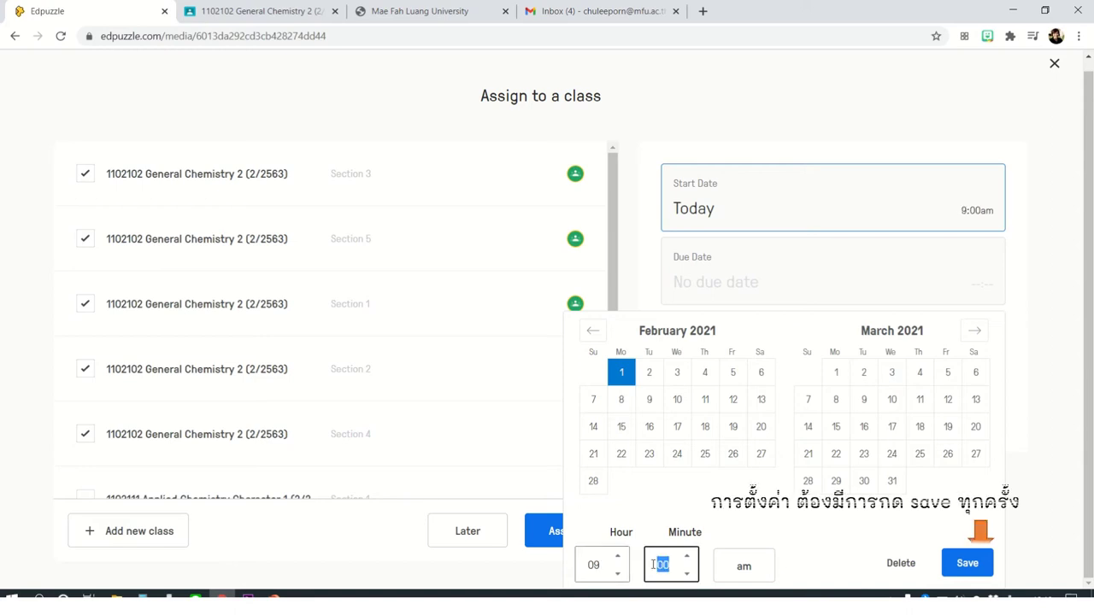
{"action": "type", "text": "30"}
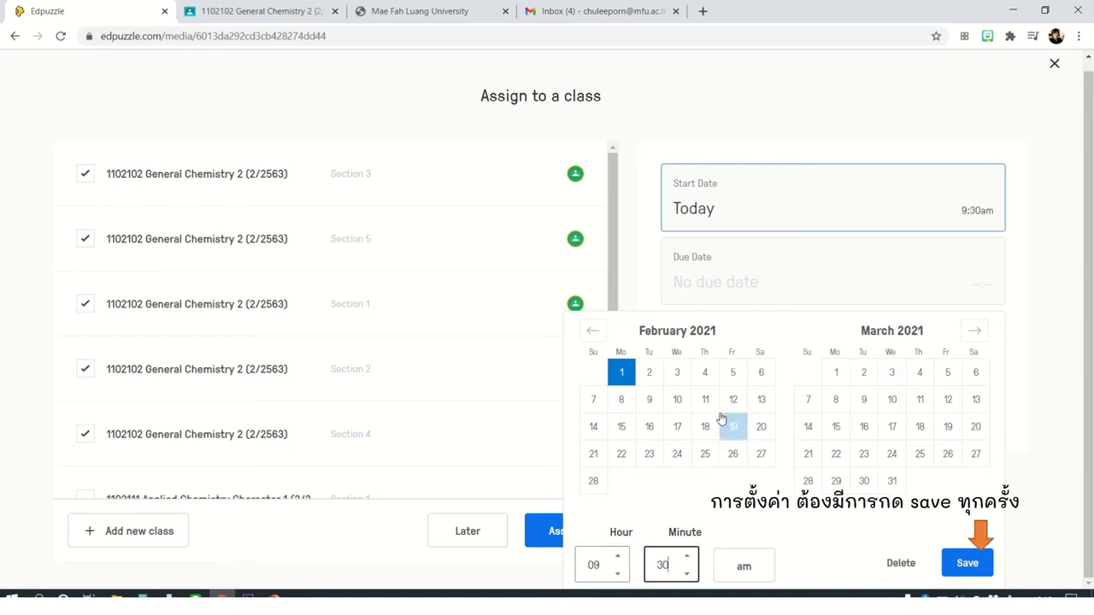
Set and save the assignment's due date as Feb. 5th at 11:59 pm, and turn on posting to Google Classroom.
{"action": "left_click", "coordinate": [713, 281]}
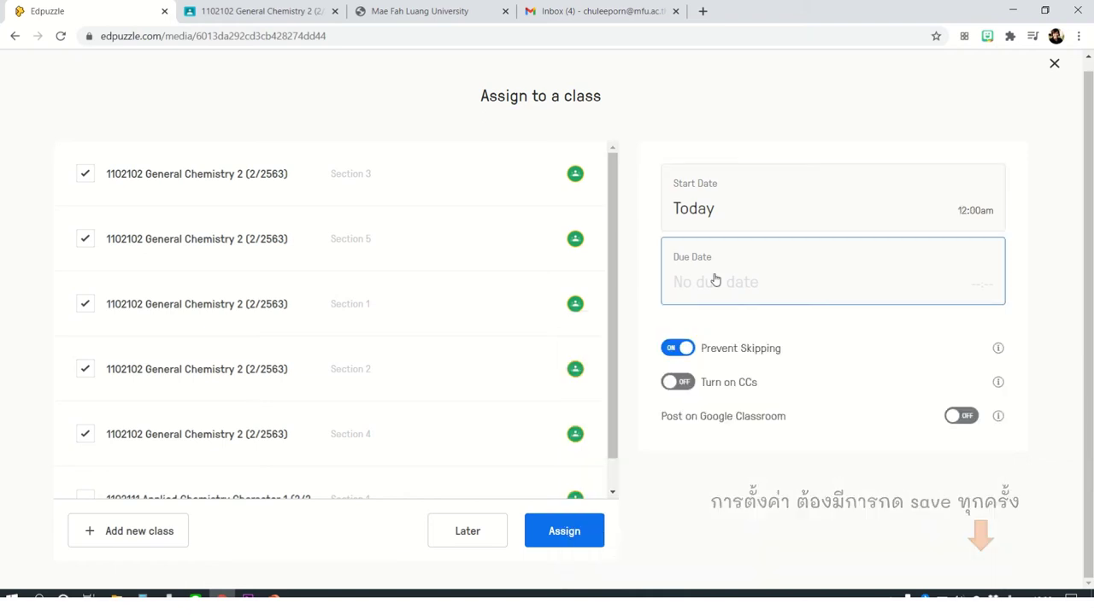
{"action": "left_click", "coordinate": [735, 378]}
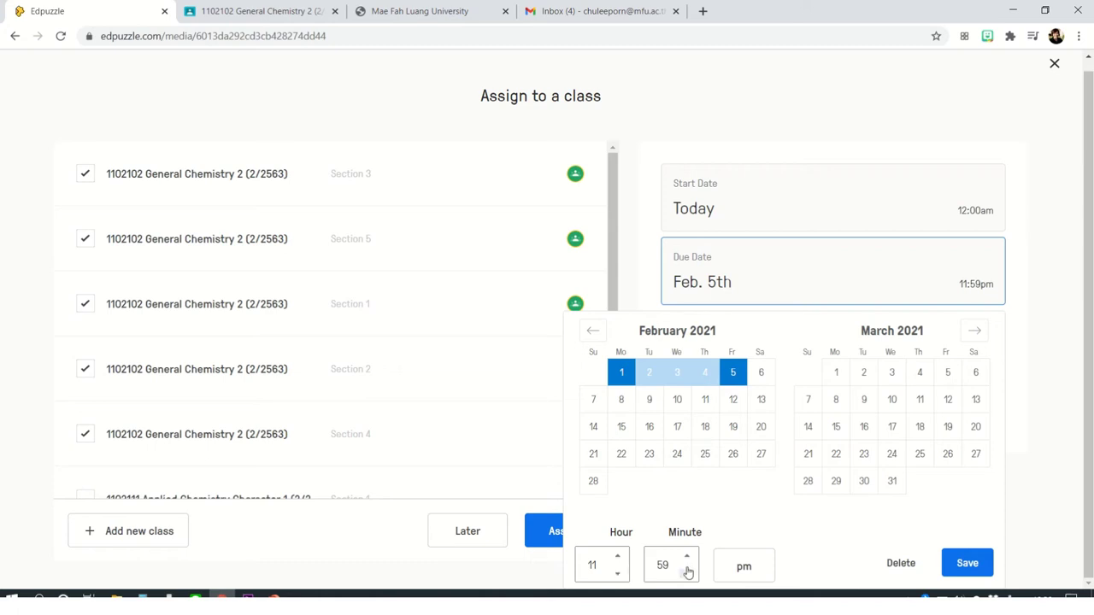
{"action": "left_click", "coordinate": [958, 561]}
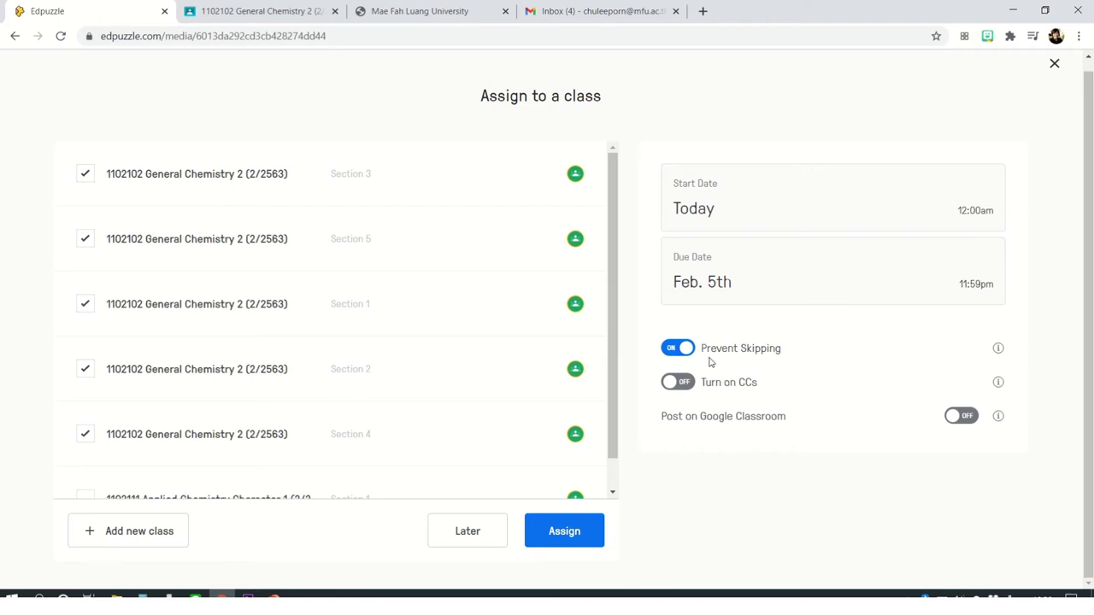
{"action": "mouse_move", "coordinate": [1000, 349]}
{"action": "left_click", "coordinate": [970, 422]}
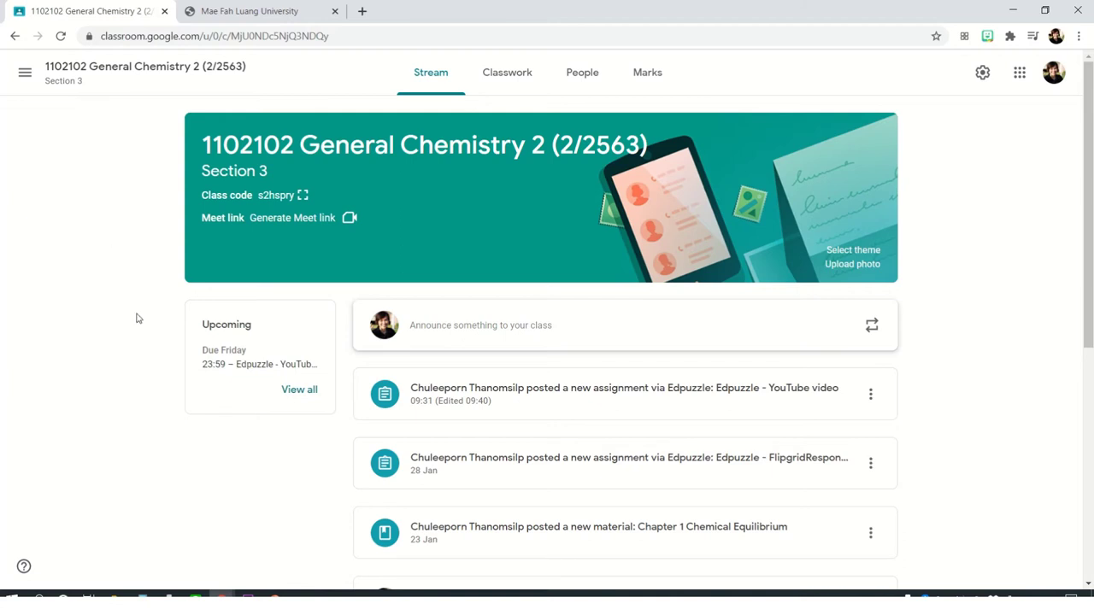
In Google Classroom, check the Edpuzzle - YouTube video assignment's student work and instructions in Section 3, and open its attached video.
{"action": "left_click", "coordinate": [510, 400]}
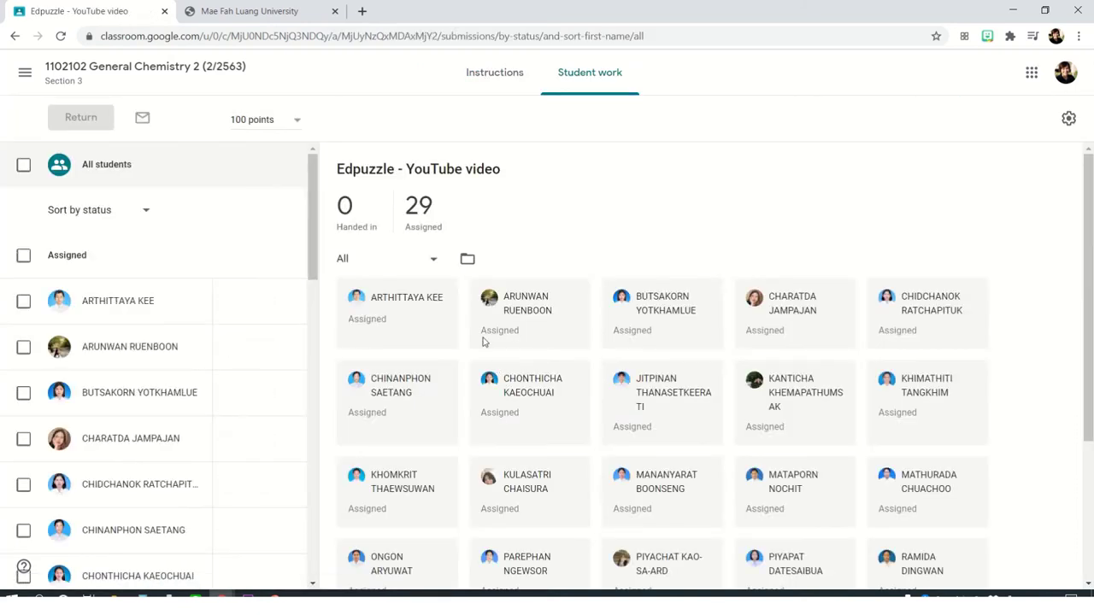
{"action": "left_click", "coordinate": [496, 76]}
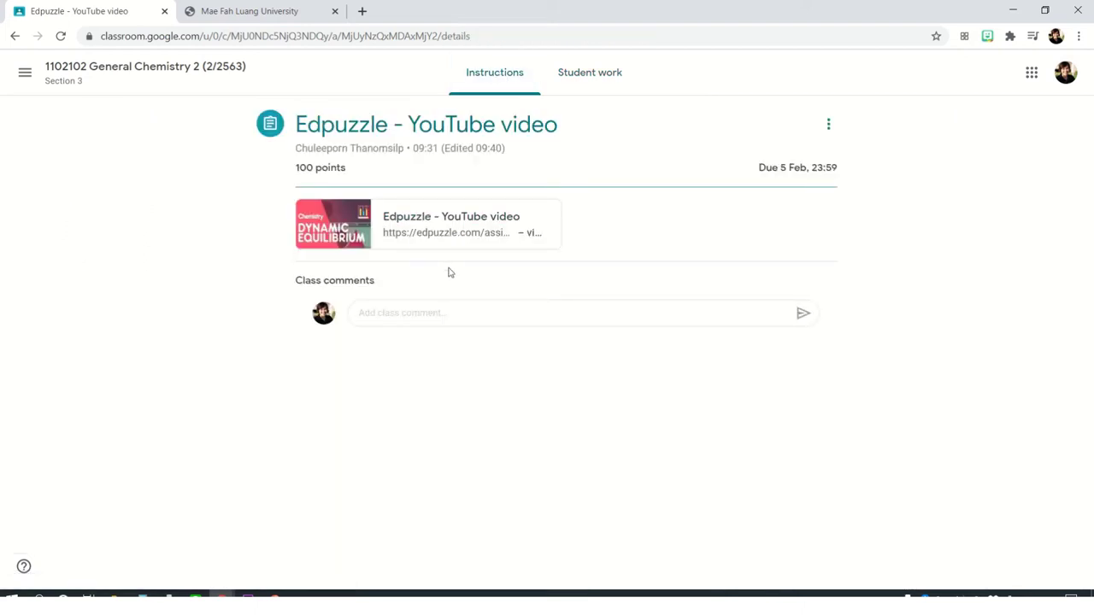
{"action": "left_click", "coordinate": [337, 225]}
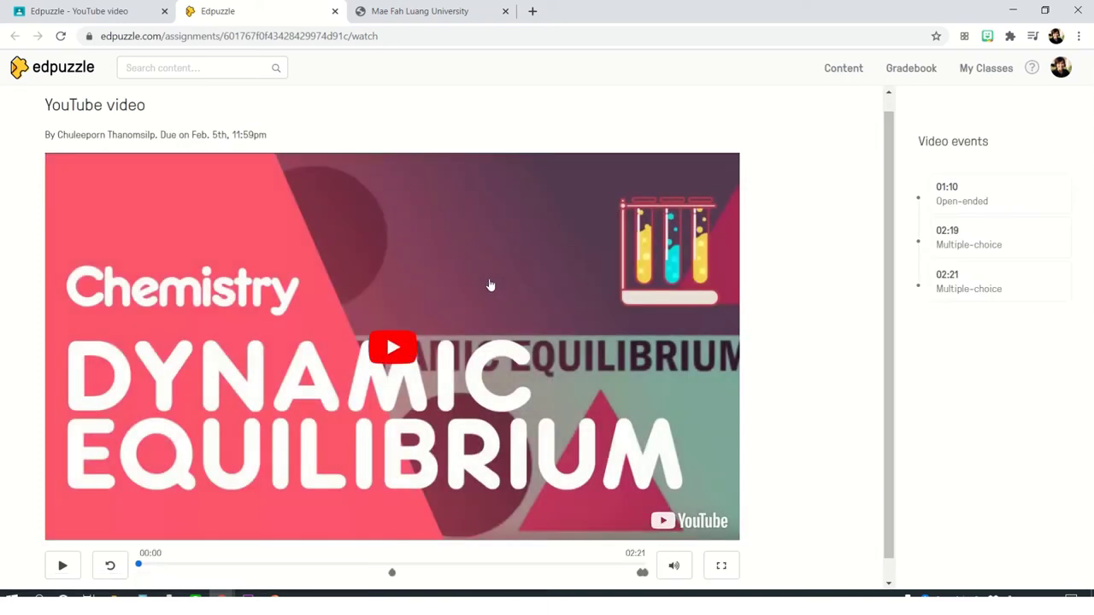
Review the assigned video's page, play the video and try to skip ahead to unwatched parts of the timeline.
{"action": "scroll", "coordinate": [491, 285], "scroll_direction": "down", "scroll_amount": 1}
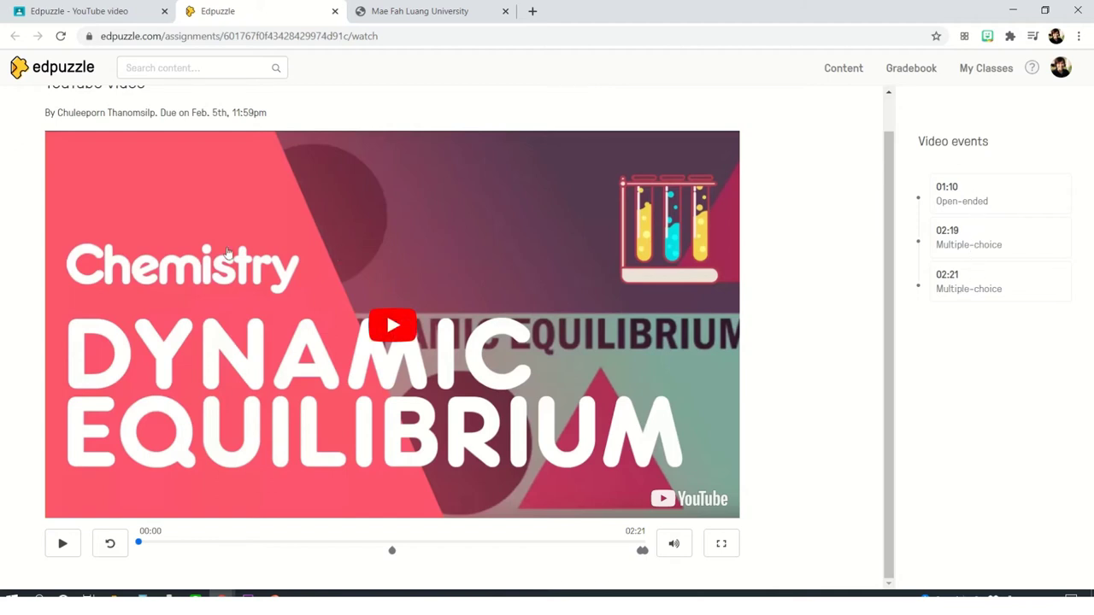
{"action": "scroll", "coordinate": [227, 253], "scroll_direction": "up", "scroll_amount": 1}
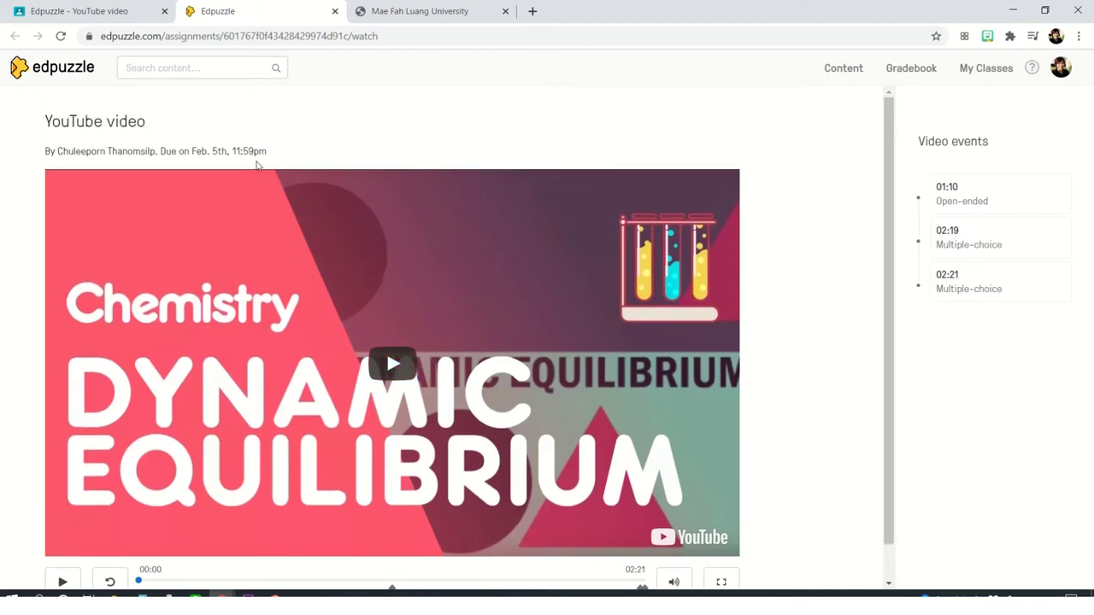
{"action": "scroll", "coordinate": [288, 272], "scroll_direction": "down", "scroll_amount": 1}
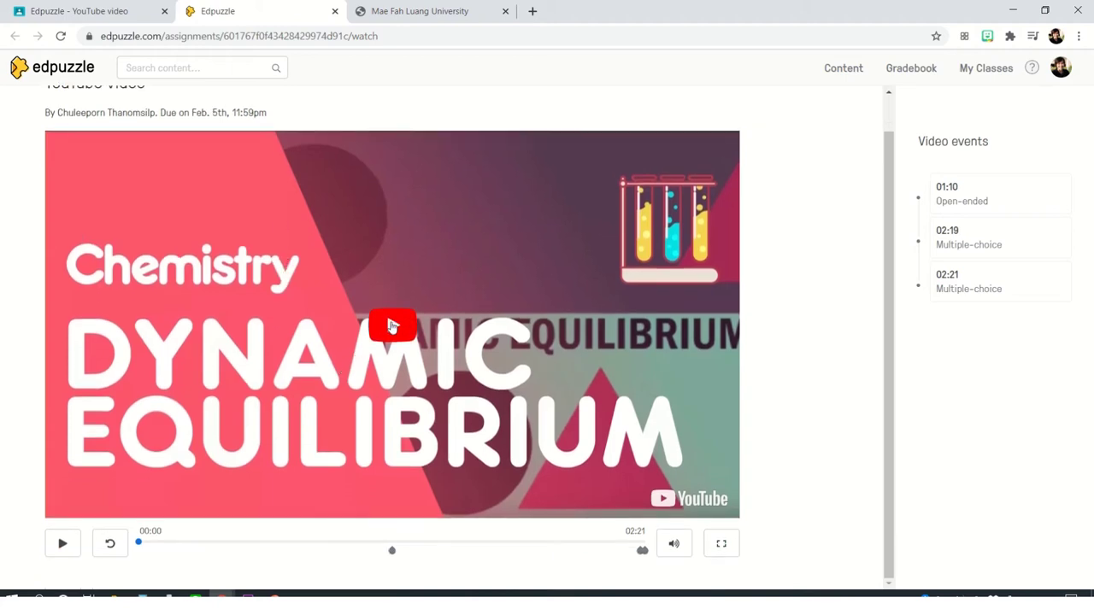
{"action": "left_click", "coordinate": [391, 326]}
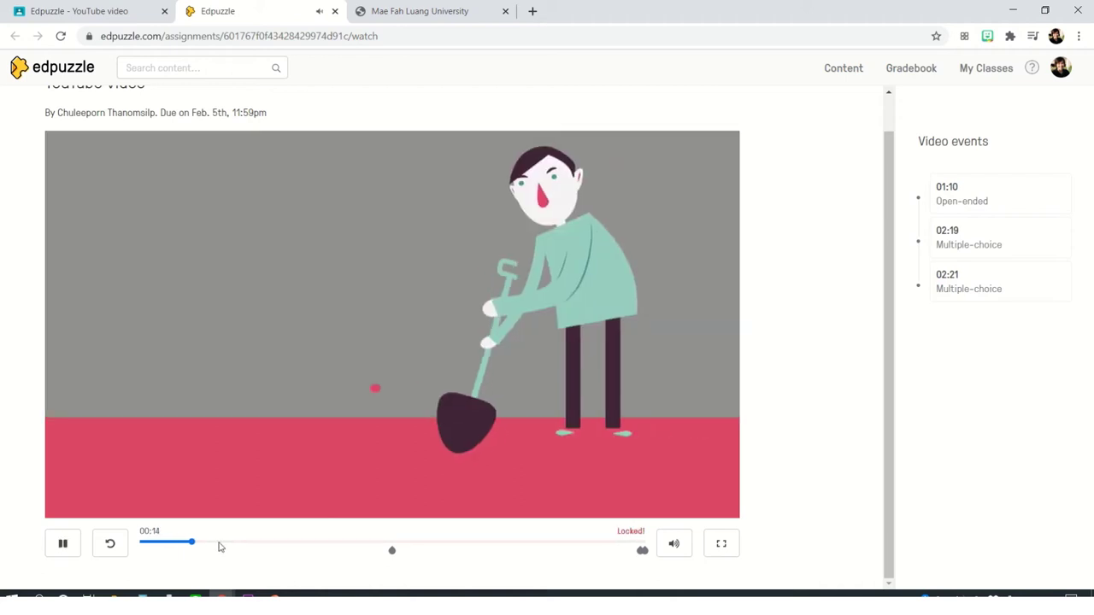
{"action": "left_click", "coordinate": [218, 547]}
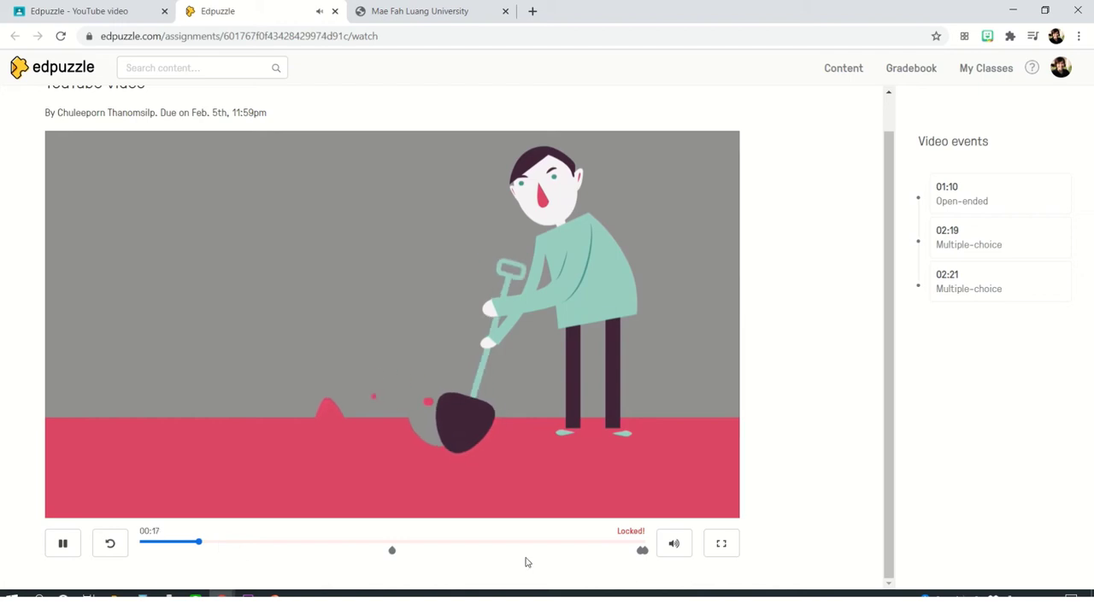
{"action": "left_click", "coordinate": [261, 544]}
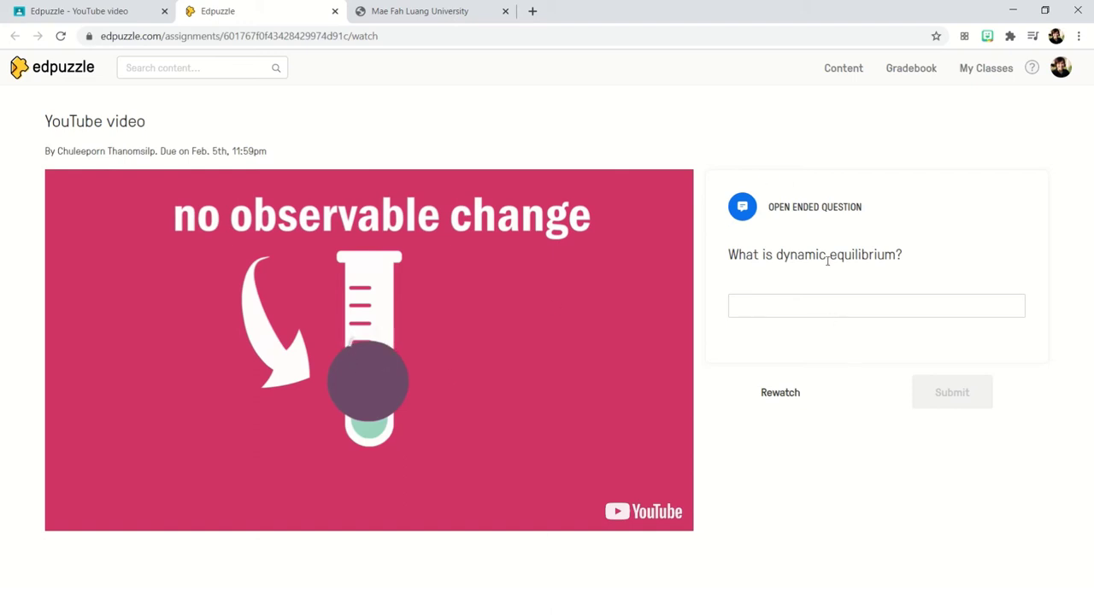
Rewatch the part before the open-ended question about dynamic equilibrium, jumping between several points on the timeline.
{"action": "left_click", "coordinate": [778, 302]}
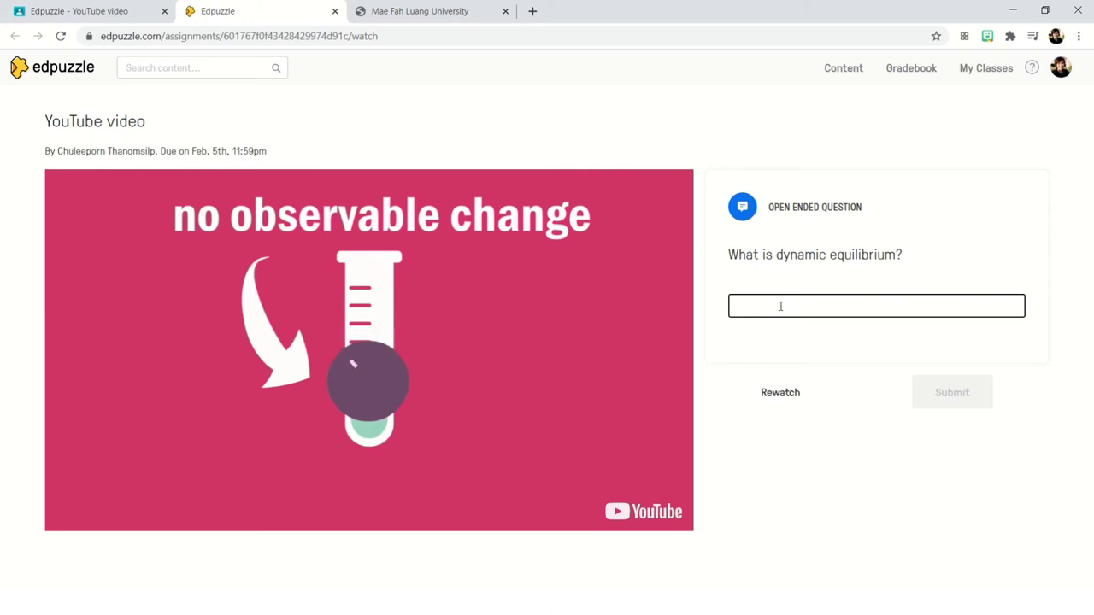
{"action": "left_click", "coordinate": [779, 394]}
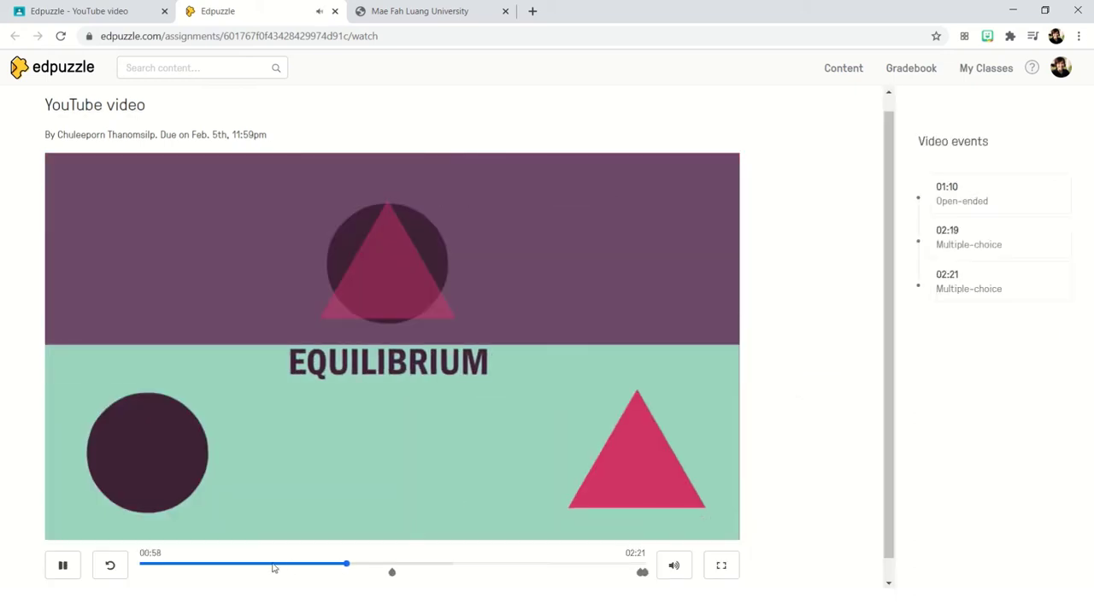
{"action": "key", "text": "space"}
{"action": "left_click", "coordinate": [212, 566]}
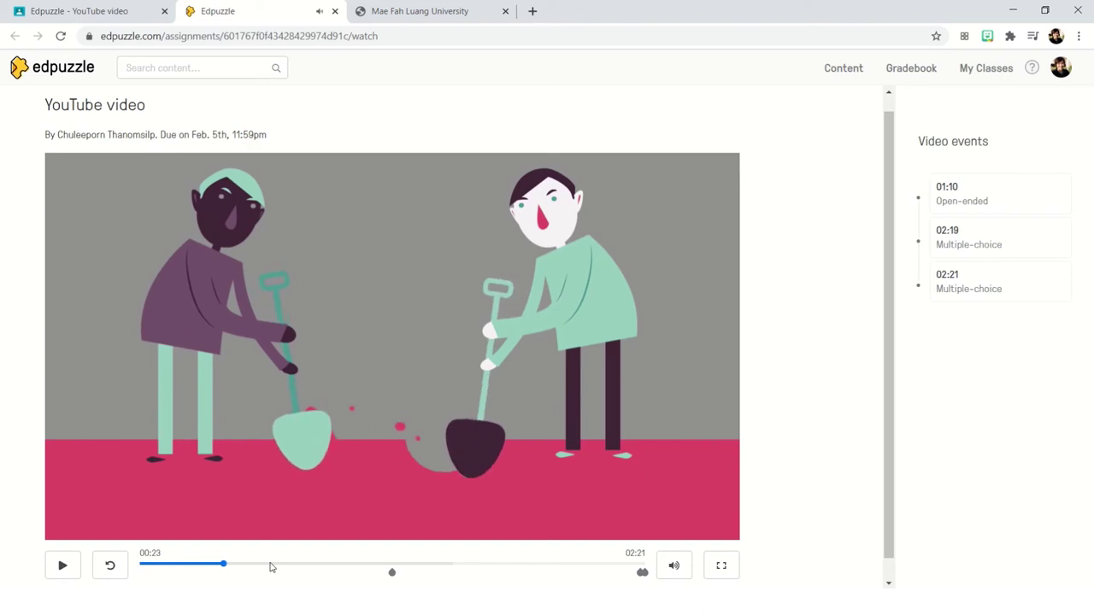
{"action": "left_click", "coordinate": [270, 565]}
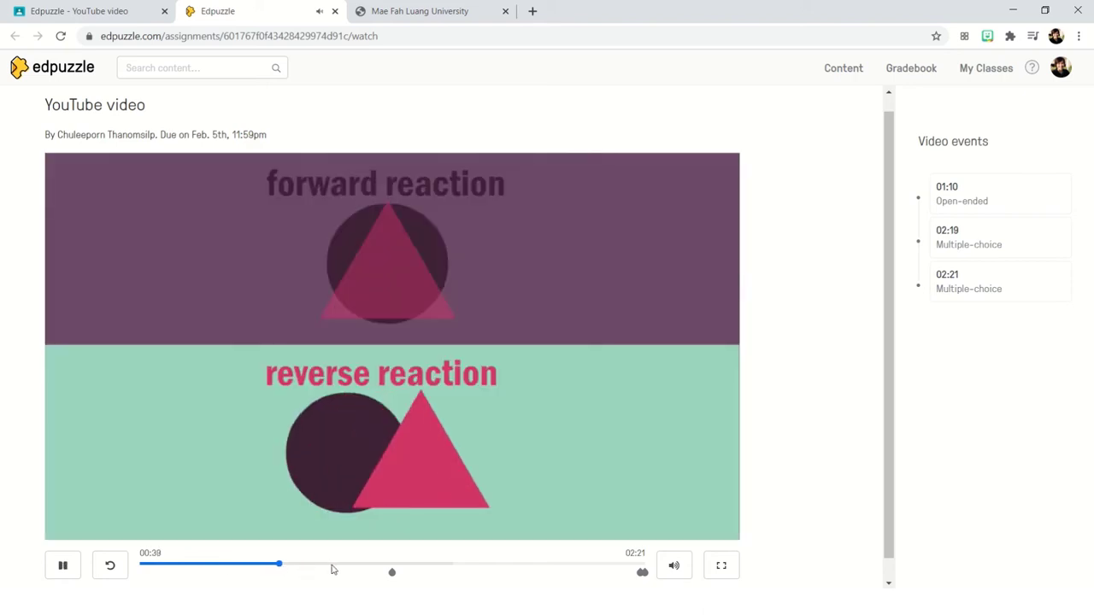
{"action": "left_click", "coordinate": [332, 565]}
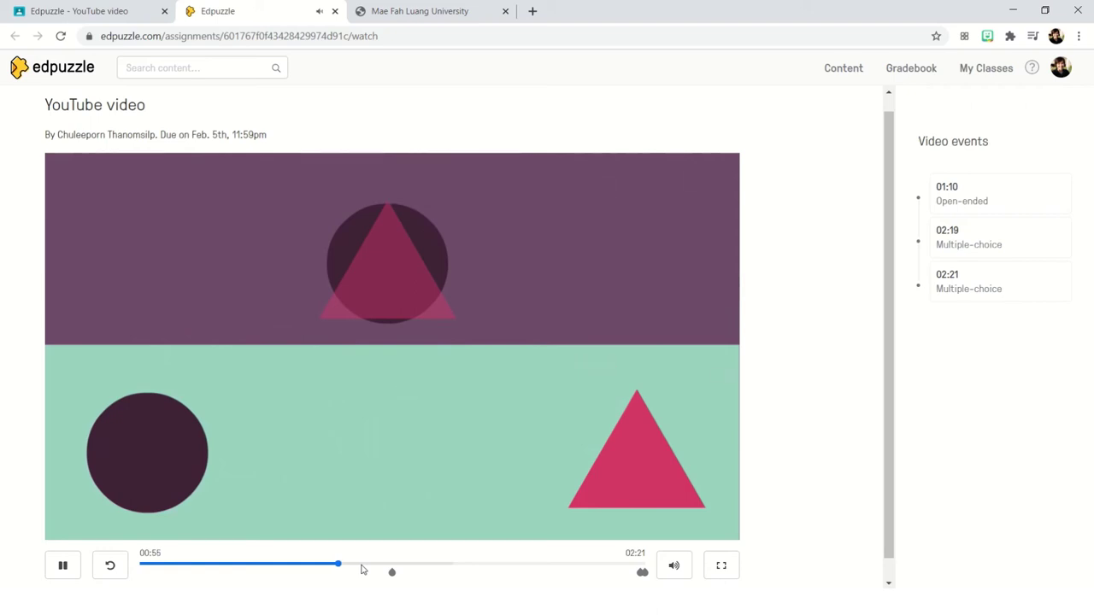
{"action": "left_click", "coordinate": [429, 566]}
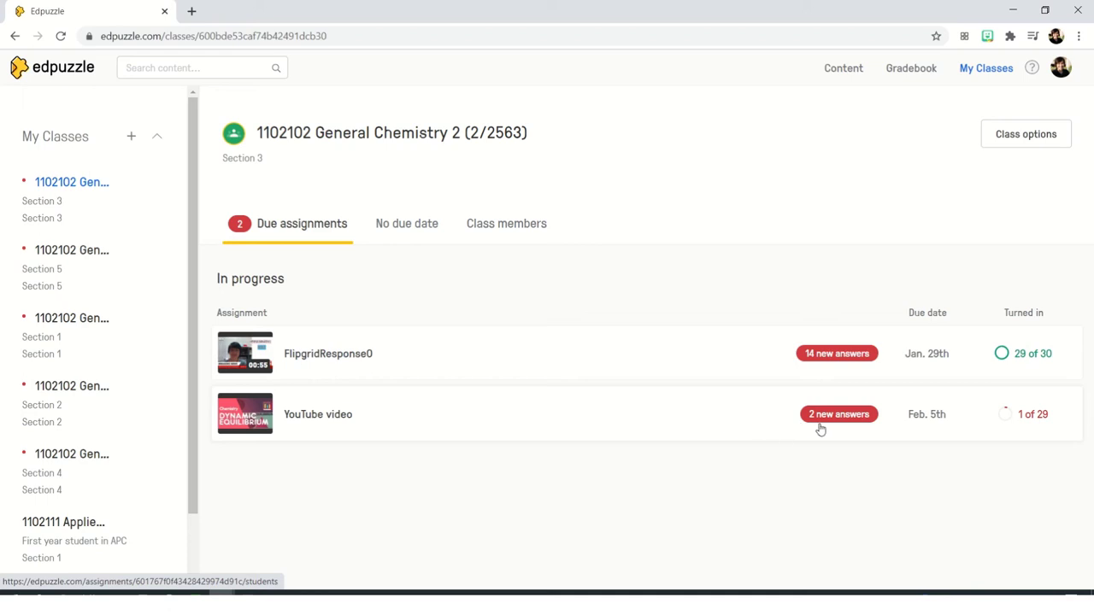
Open the YouTube video assignment of General Chemistry 2 Section 3 in Edpuzzle and examine the students' watching, grade and turn-in status.
{"action": "left_click", "coordinate": [747, 424]}
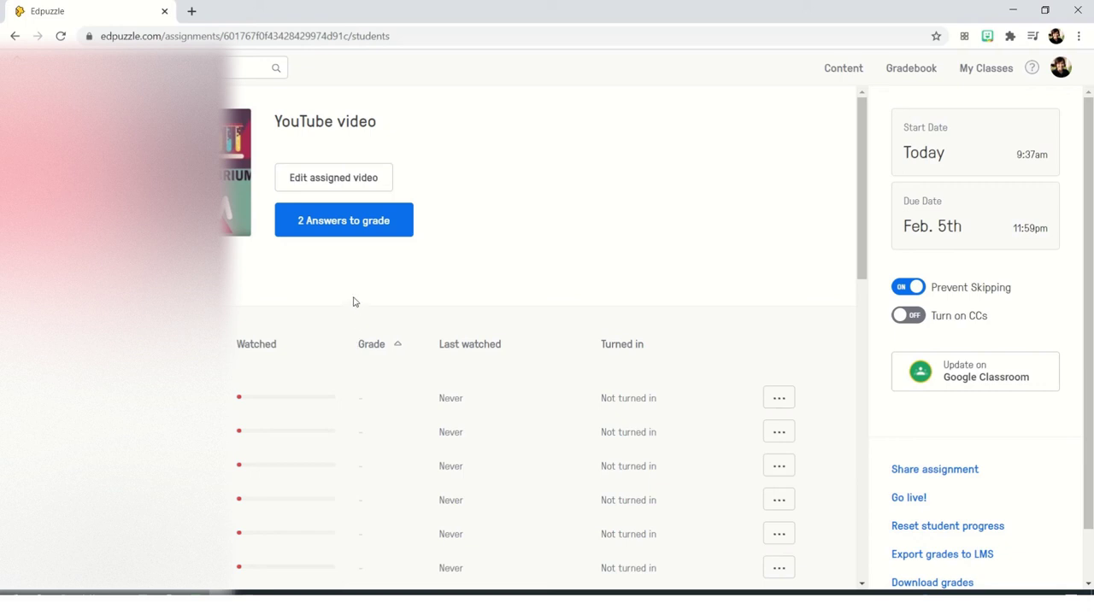
{"action": "scroll", "coordinate": [355, 303], "scroll_direction": "down", "scroll_amount": 2}
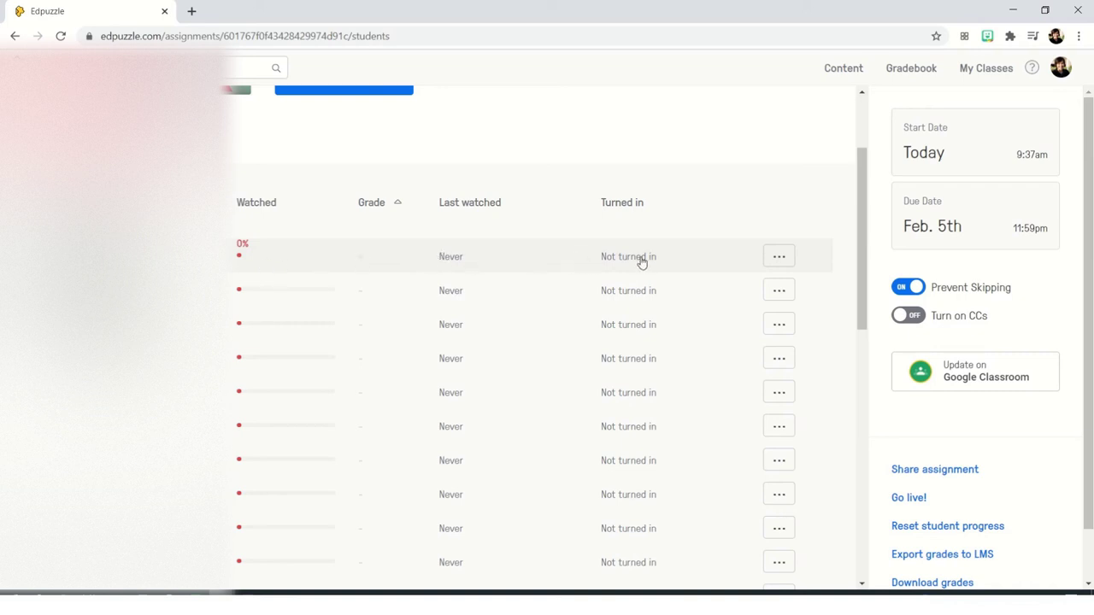
{"action": "scroll", "coordinate": [642, 262], "scroll_direction": "down", "scroll_amount": 8}
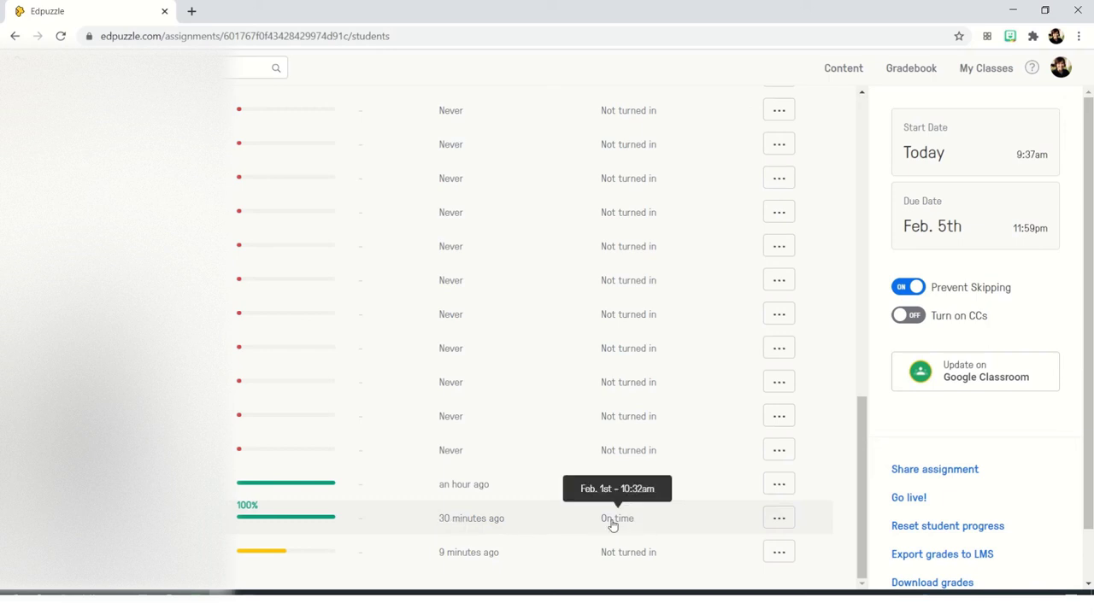
Open the progress of the student who turned in on time and review the viewing statistics and open-ended answer.
{"action": "left_click", "coordinate": [368, 522]}
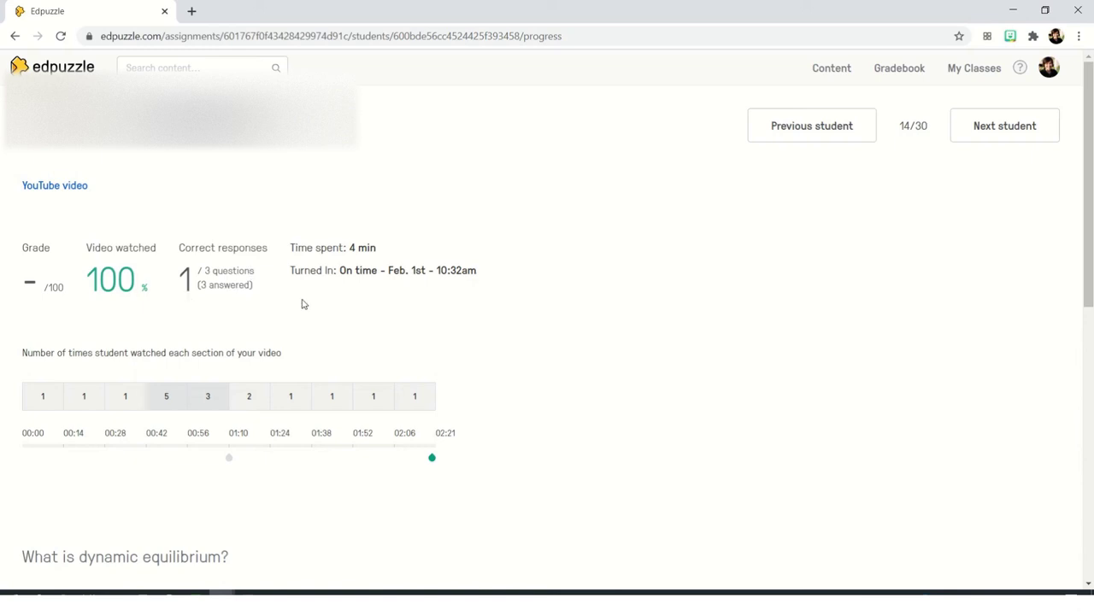
{"action": "scroll", "coordinate": [324, 300], "scroll_direction": "down", "scroll_amount": 3}
{"action": "scroll", "coordinate": [325, 301], "scroll_direction": "down", "scroll_amount": 1}
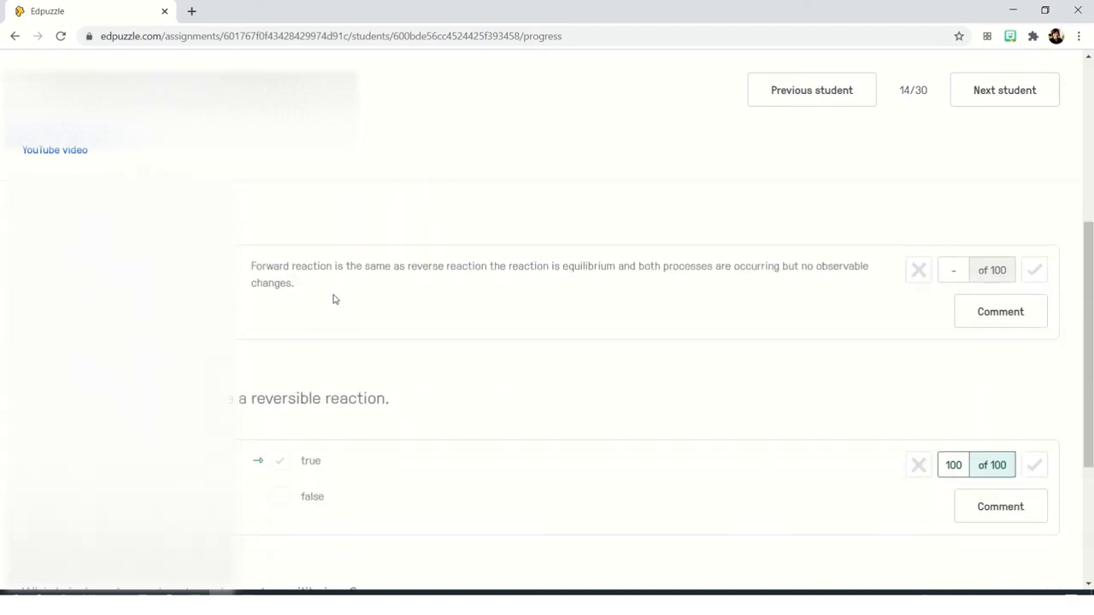
{"action": "scroll", "coordinate": [334, 298], "scroll_direction": "up", "scroll_amount": 3}
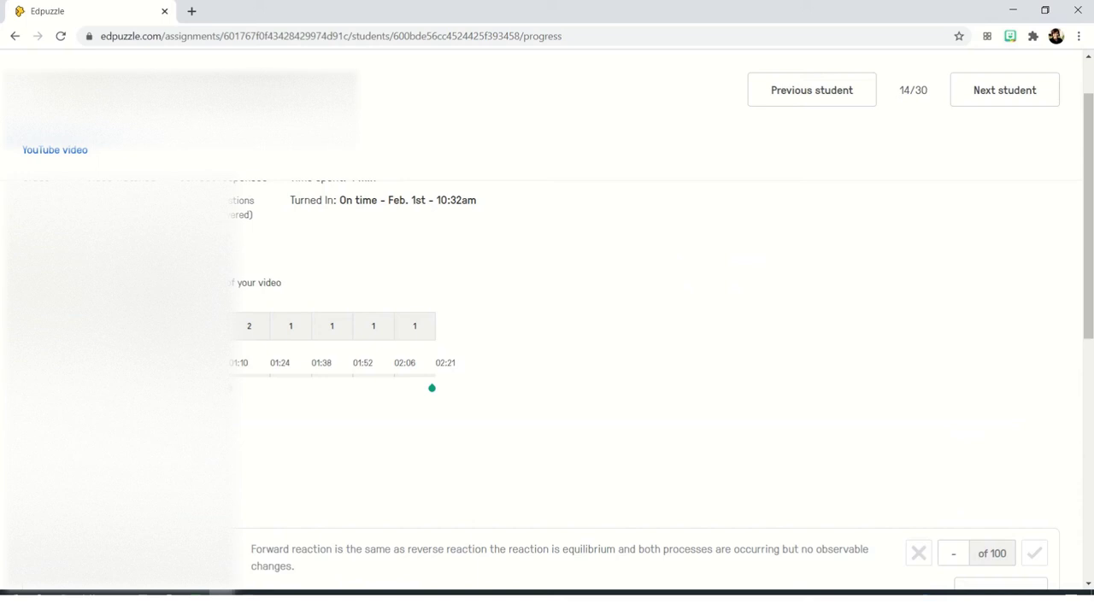
{"action": "scroll", "coordinate": [241, 316], "scroll_direction": "down", "scroll_amount": 3}
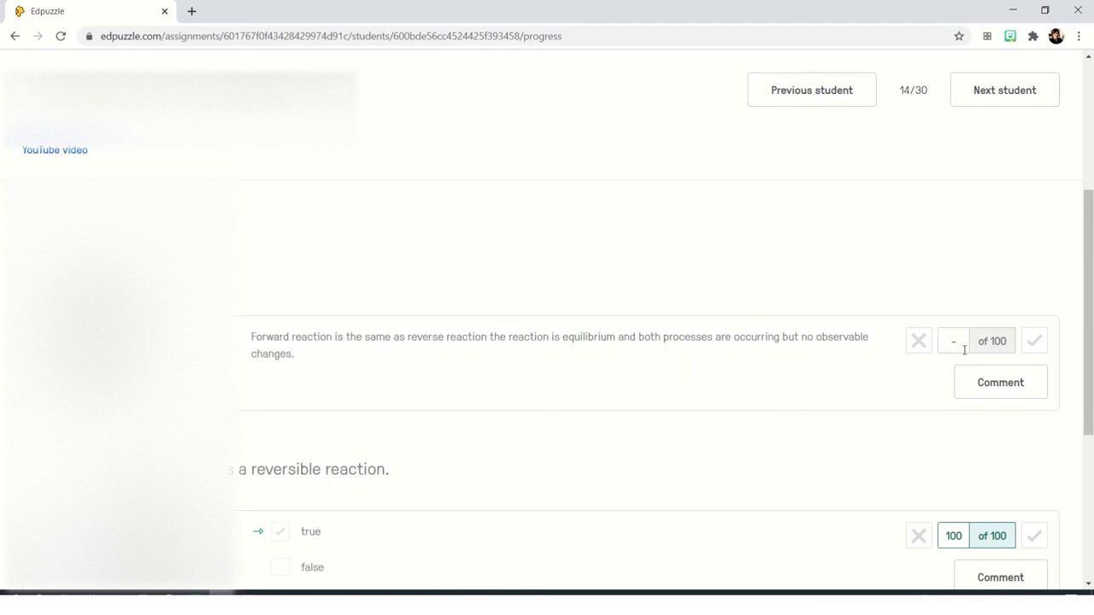
Try grading the student's dynamic equilibrium answer as correct, as incorrect and with 50 of 100, and clear the score.
{"action": "left_click", "coordinate": [1032, 346]}
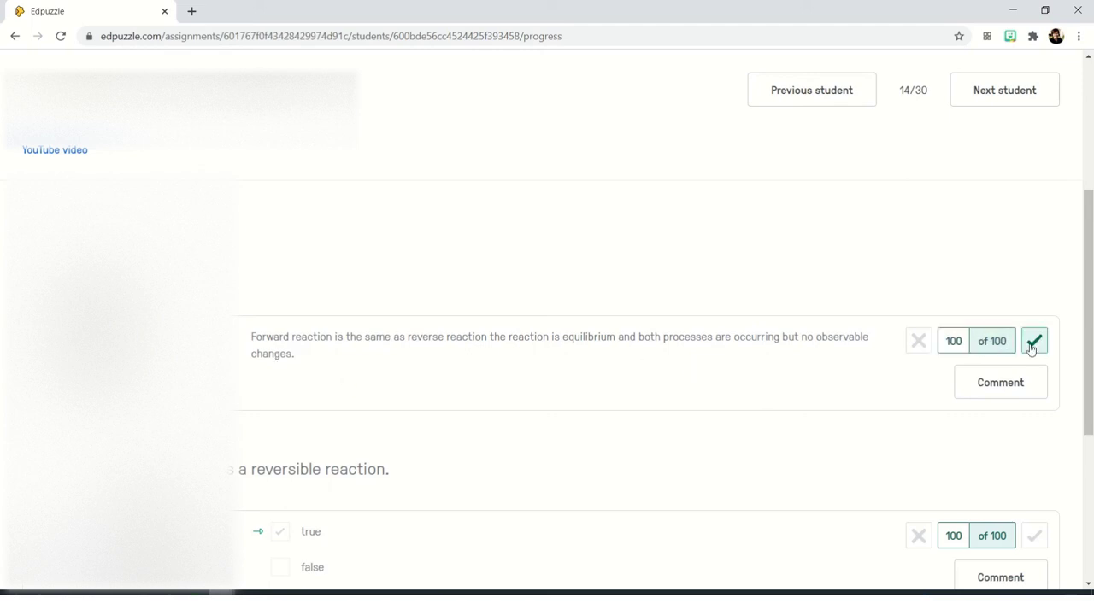
{"action": "left_click", "coordinate": [913, 341]}
{"action": "left_click", "coordinate": [912, 342]}
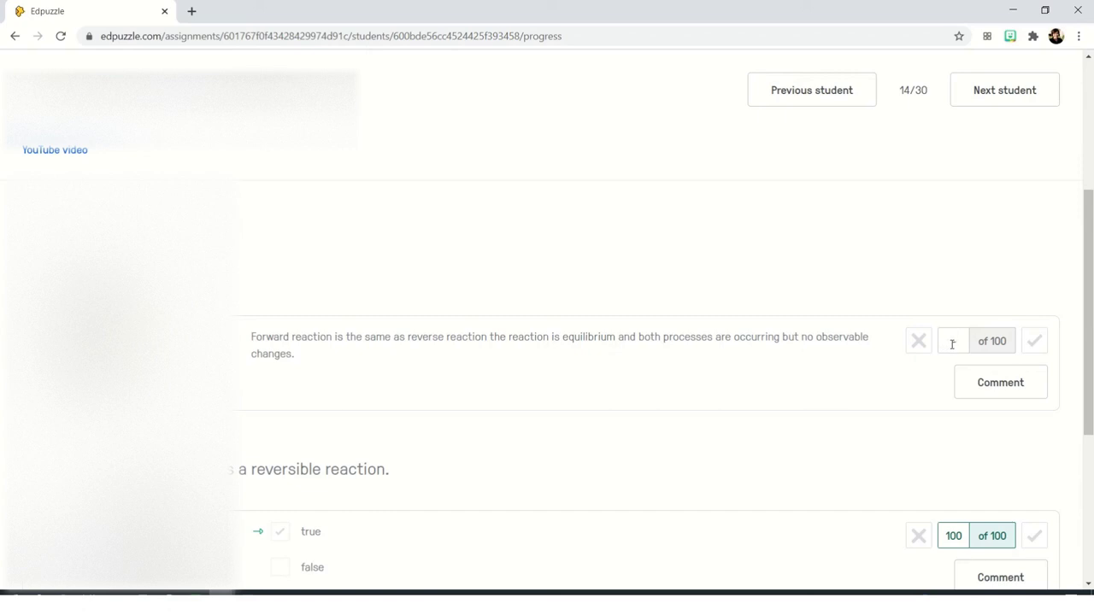
{"action": "left_click", "coordinate": [955, 343]}
{"action": "type", "text": "50"}
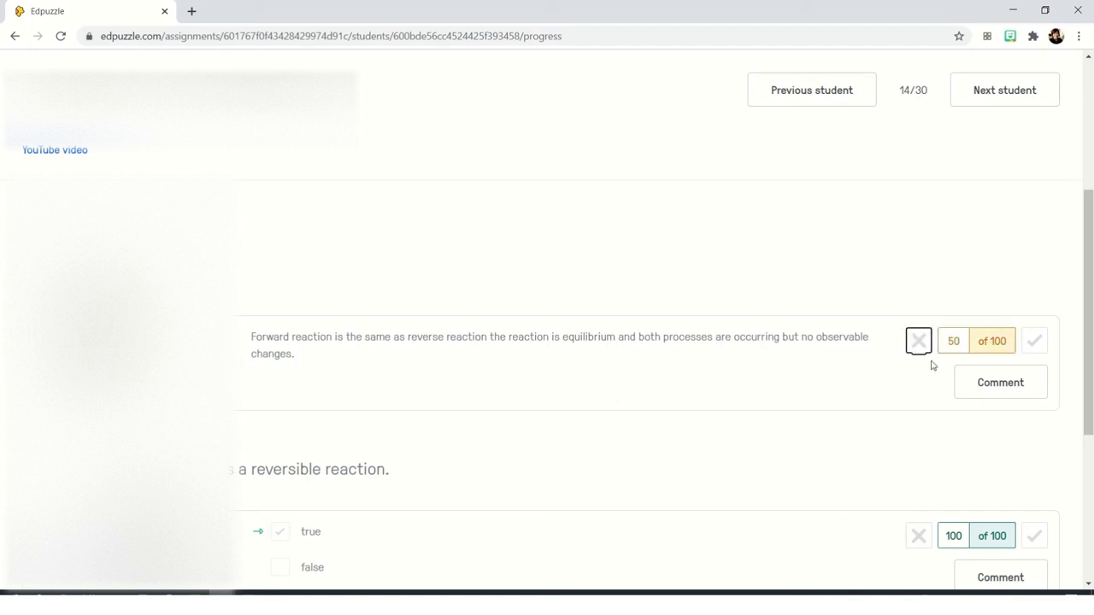
{"action": "left_click", "coordinate": [963, 343]}
{"action": "key", "text": "BackSpace"}
{"action": "key", "text": "BackSpace"}
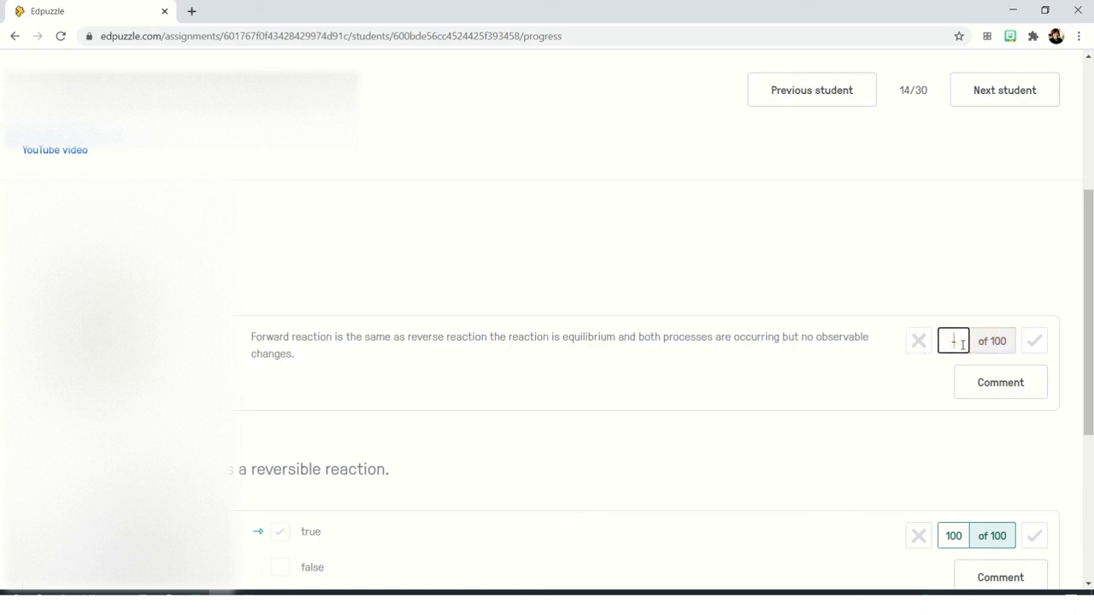
Review the scoring of the student's two multiple-choice answers and return to the progress summary.
{"action": "scroll", "coordinate": [615, 341], "scroll_direction": "down", "scroll_amount": 1}
{"action": "scroll", "coordinate": [615, 341], "scroll_direction": "down", "scroll_amount": 1}
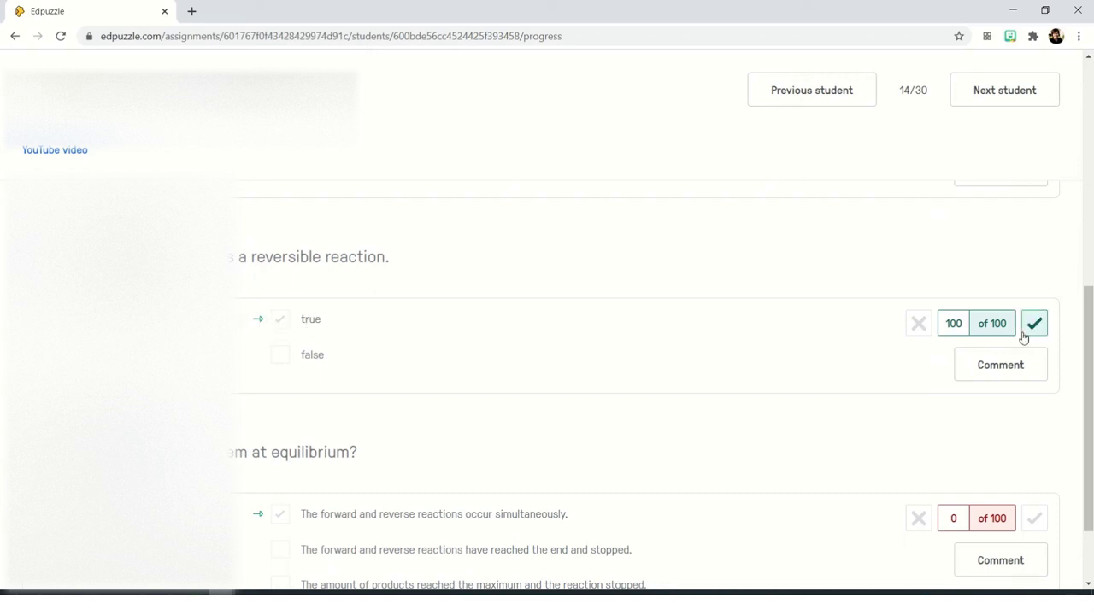
{"action": "scroll", "coordinate": [439, 349], "scroll_direction": "down", "scroll_amount": 1}
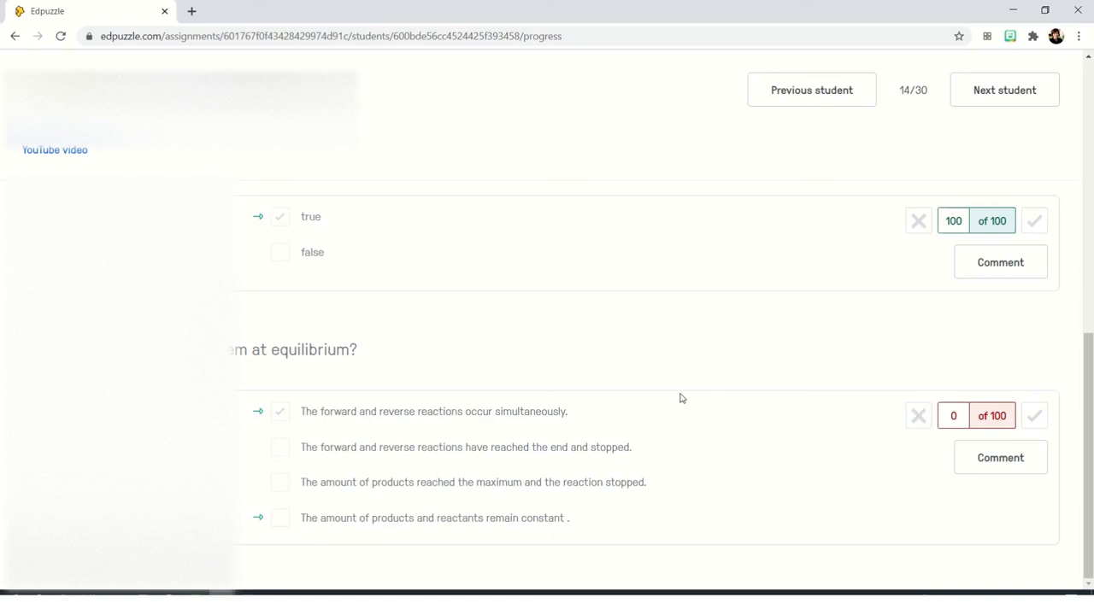
{"action": "scroll", "coordinate": [682, 397], "scroll_direction": "up", "scroll_amount": 4}
{"action": "scroll", "coordinate": [699, 395], "scroll_direction": "up", "scroll_amount": 2}
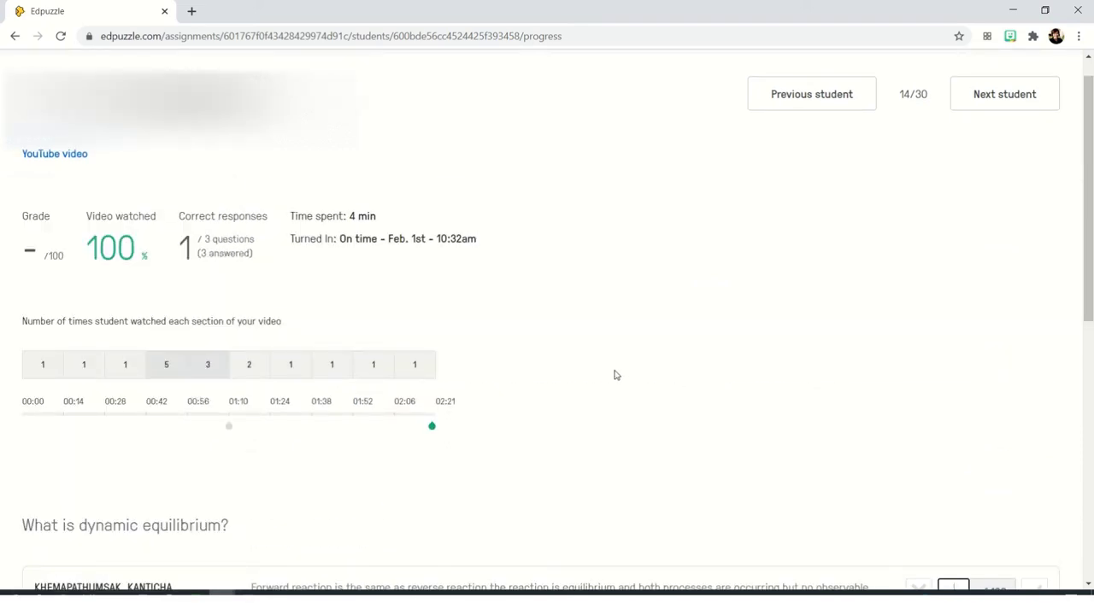
Open the previous student's progress on the YouTube video assignment and review the viewing statistics and all three question responses.
{"action": "left_click", "coordinate": [849, 104]}
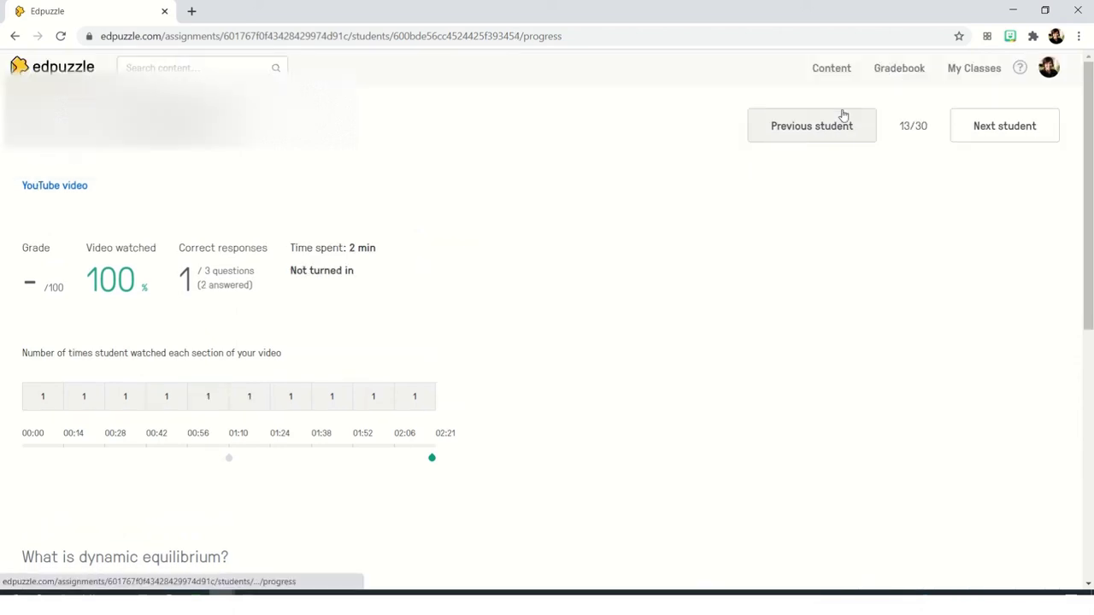
{"action": "scroll", "coordinate": [671, 236], "scroll_direction": "down", "scroll_amount": 3}
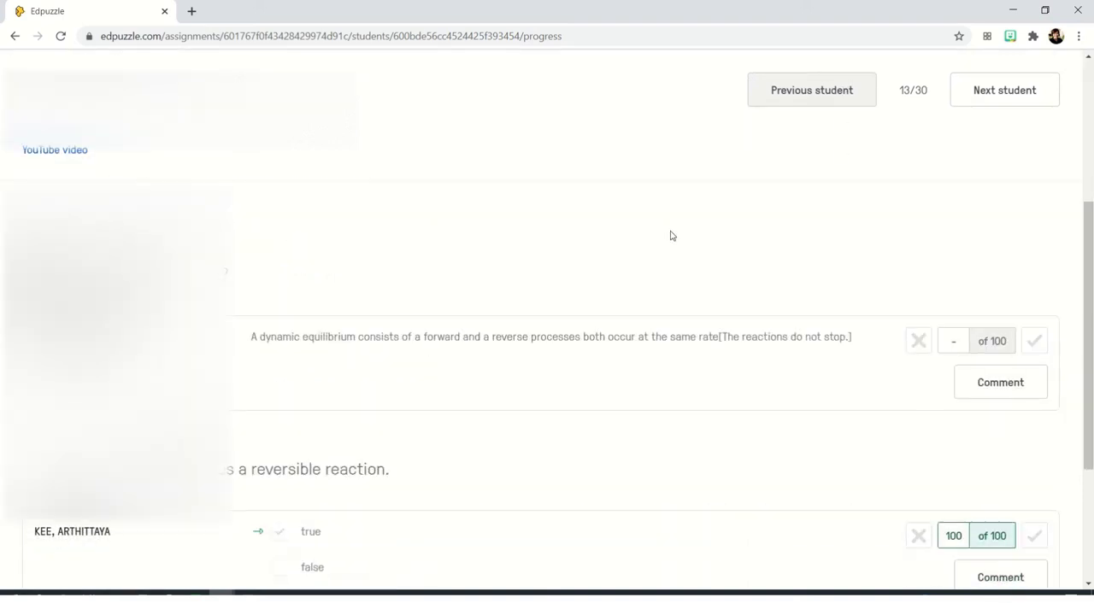
{"action": "scroll", "coordinate": [671, 236], "scroll_direction": "down", "scroll_amount": 3}
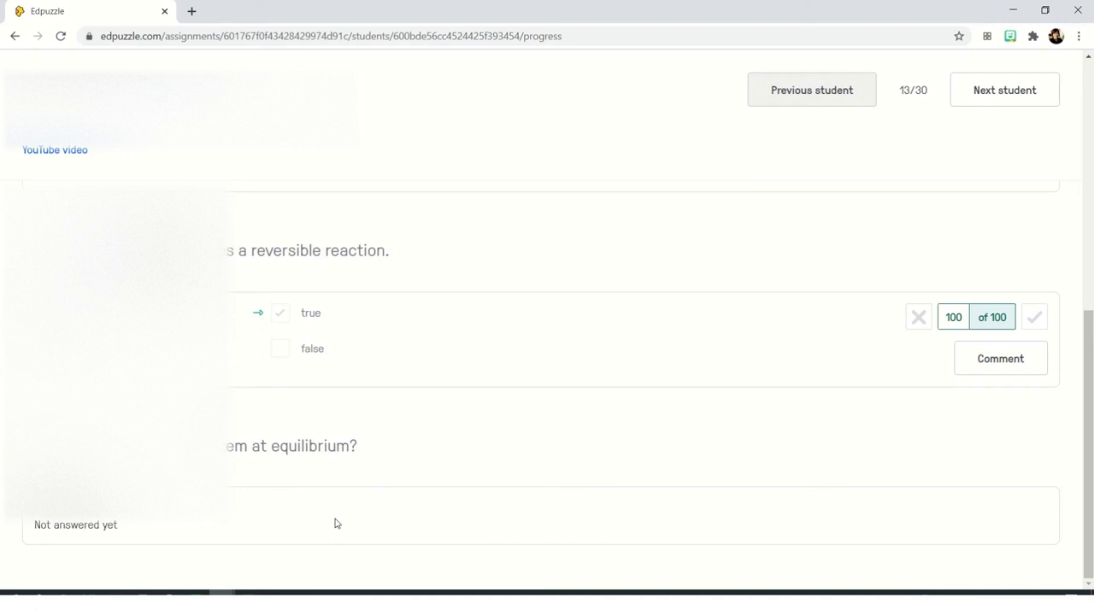
{"action": "scroll", "coordinate": [511, 449], "scroll_direction": "up", "scroll_amount": 10}
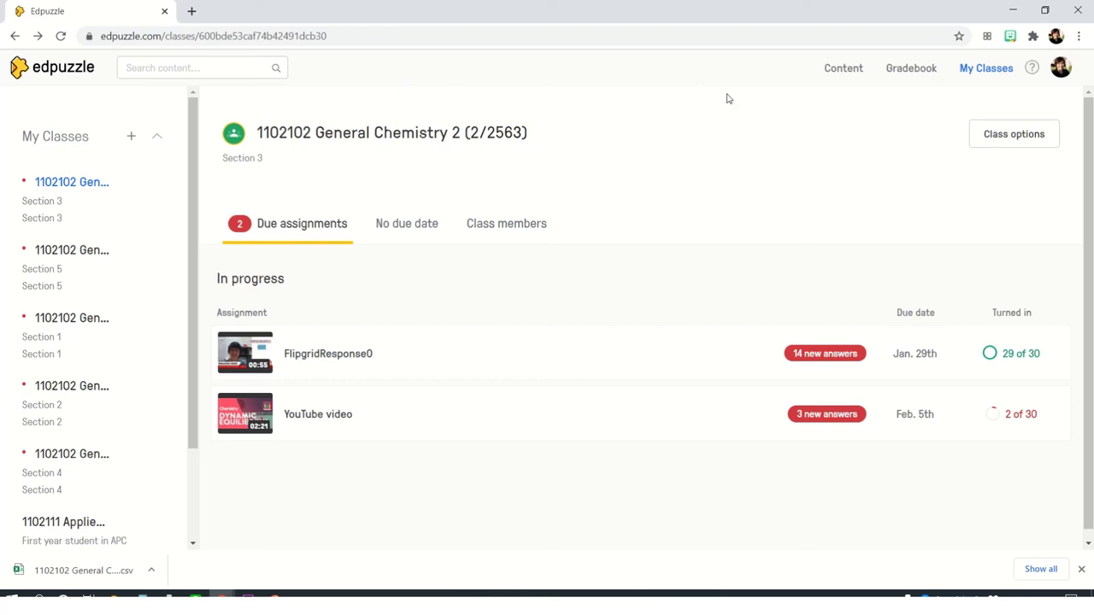
Open the gradebook for General Chemistry 2, look through its class choices, and set the date range to this week, Feb. 1st to 7th.
{"action": "left_click", "coordinate": [913, 72]}
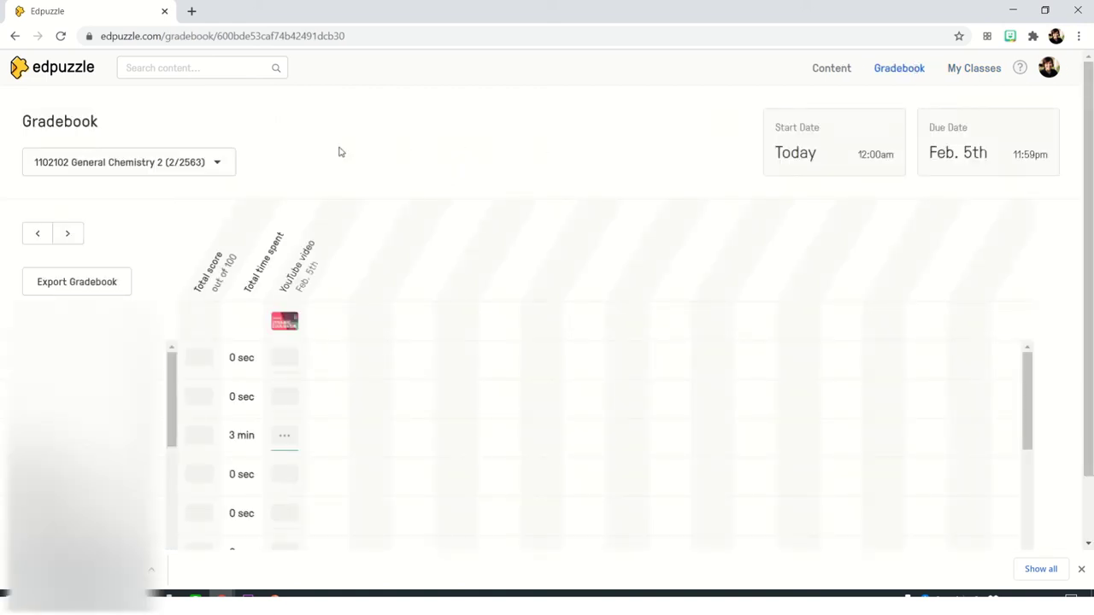
{"action": "left_click", "coordinate": [218, 163]}
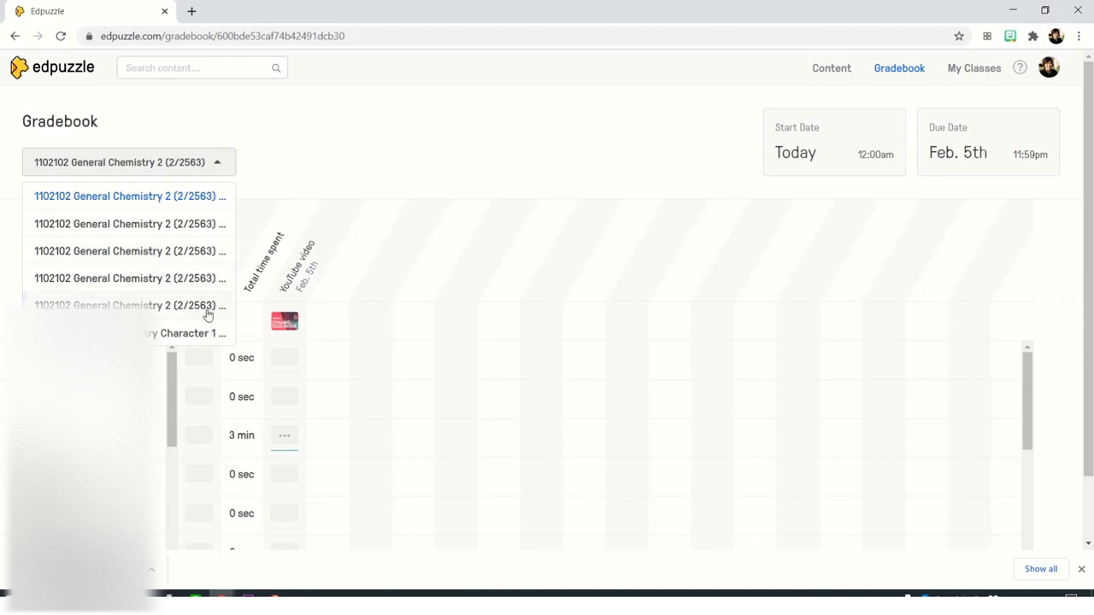
{"action": "left_click", "coordinate": [215, 163]}
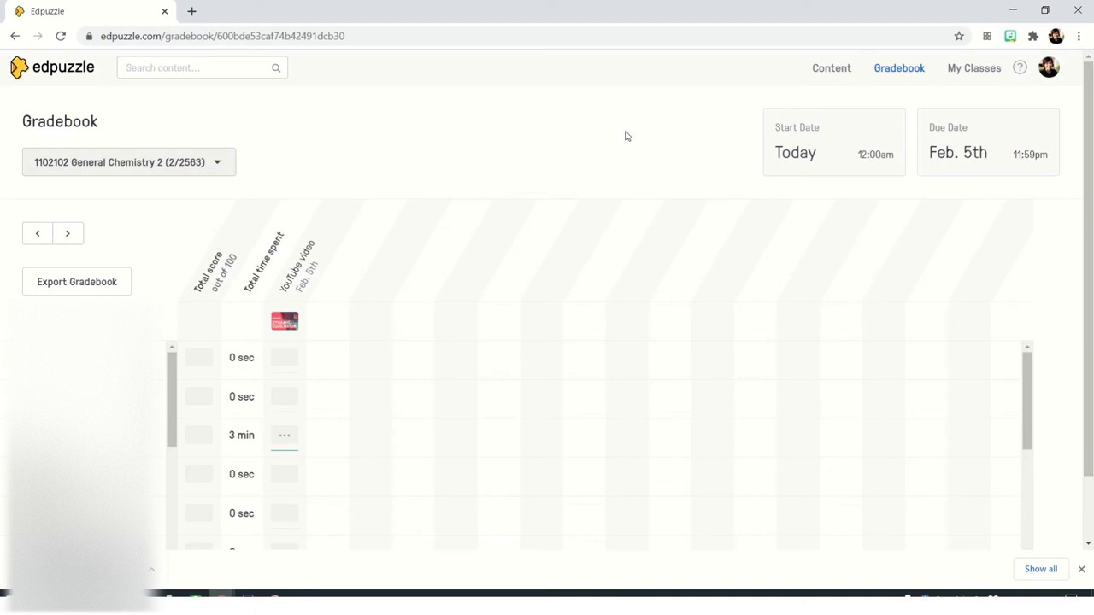
{"action": "left_click", "coordinate": [845, 153]}
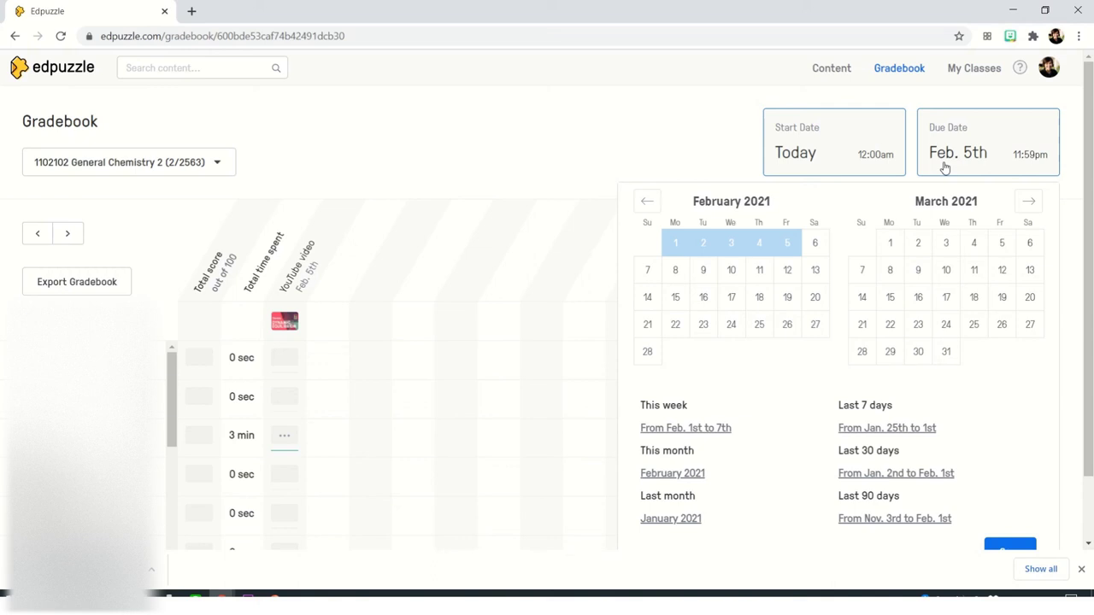
{"action": "left_click", "coordinate": [716, 430]}
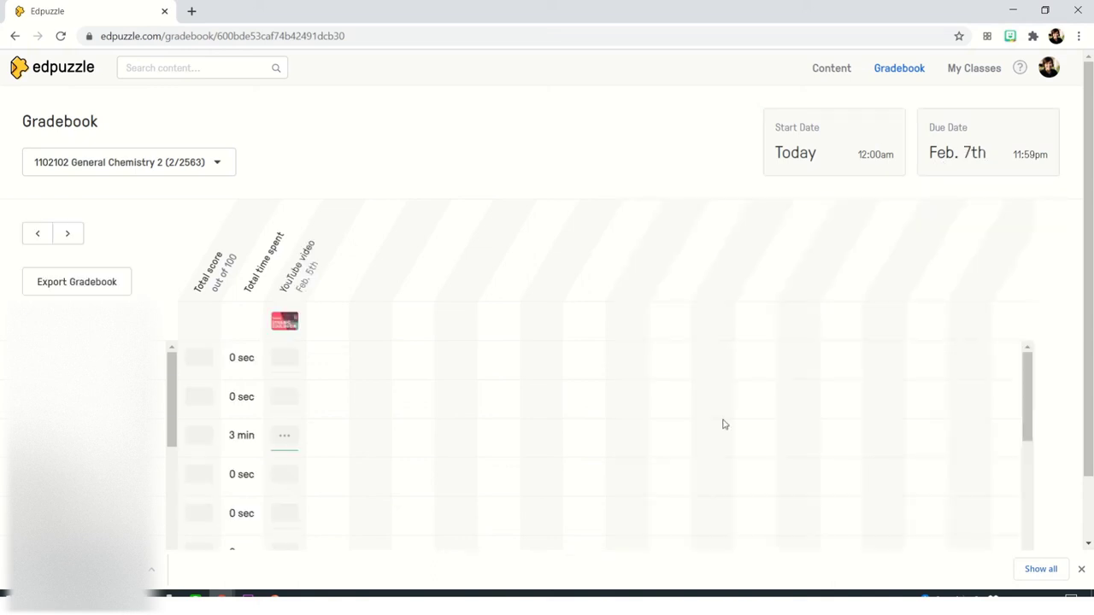
Set the gradebook's start date to Jan. 25th and save the date range.
{"action": "left_click", "coordinate": [835, 168]}
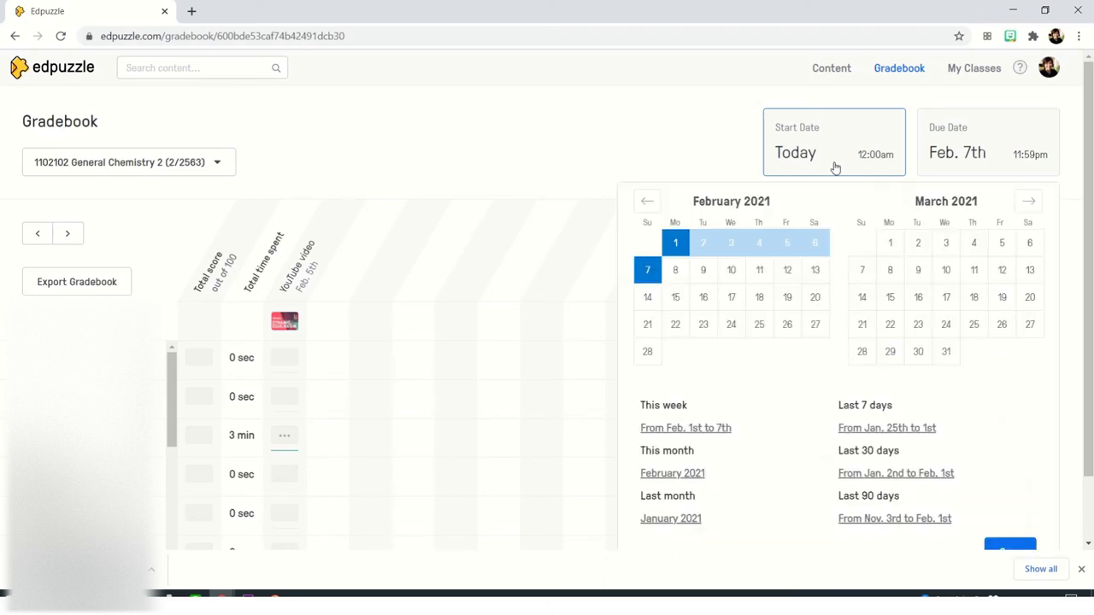
{"action": "left_click", "coordinate": [647, 202]}
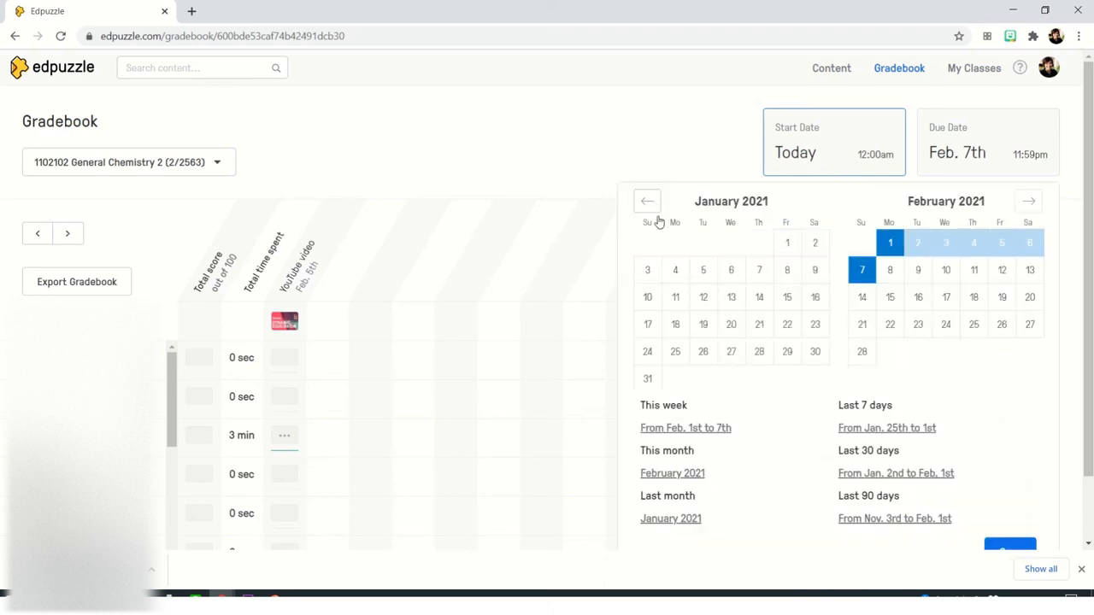
{"action": "left_click", "coordinate": [675, 354]}
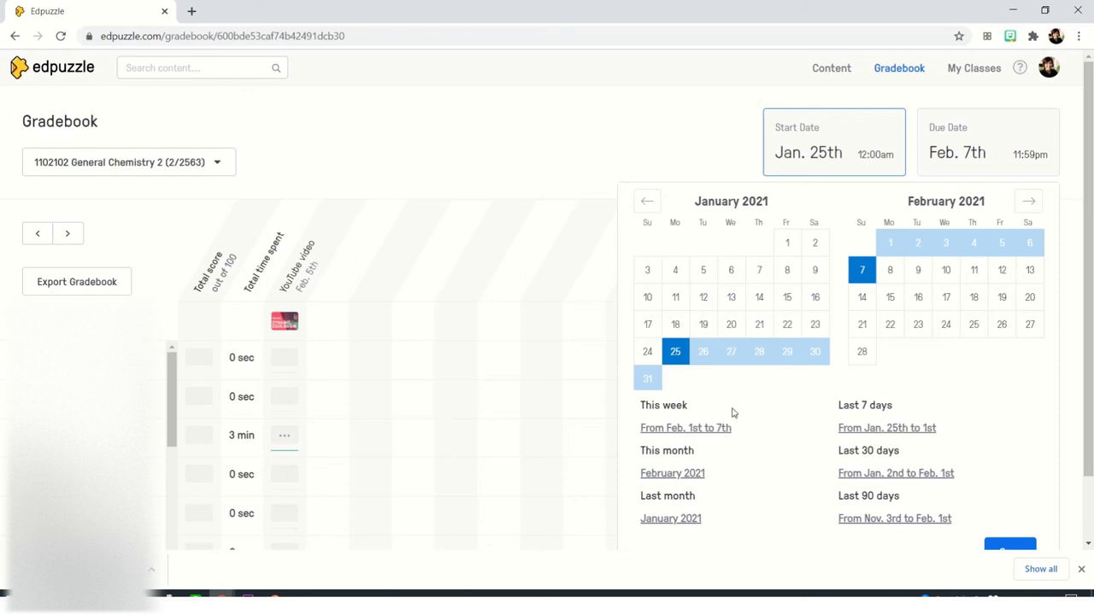
{"action": "scroll", "coordinate": [959, 442], "scroll_direction": "down", "scroll_amount": 1}
{"action": "left_click", "coordinate": [1020, 481]}
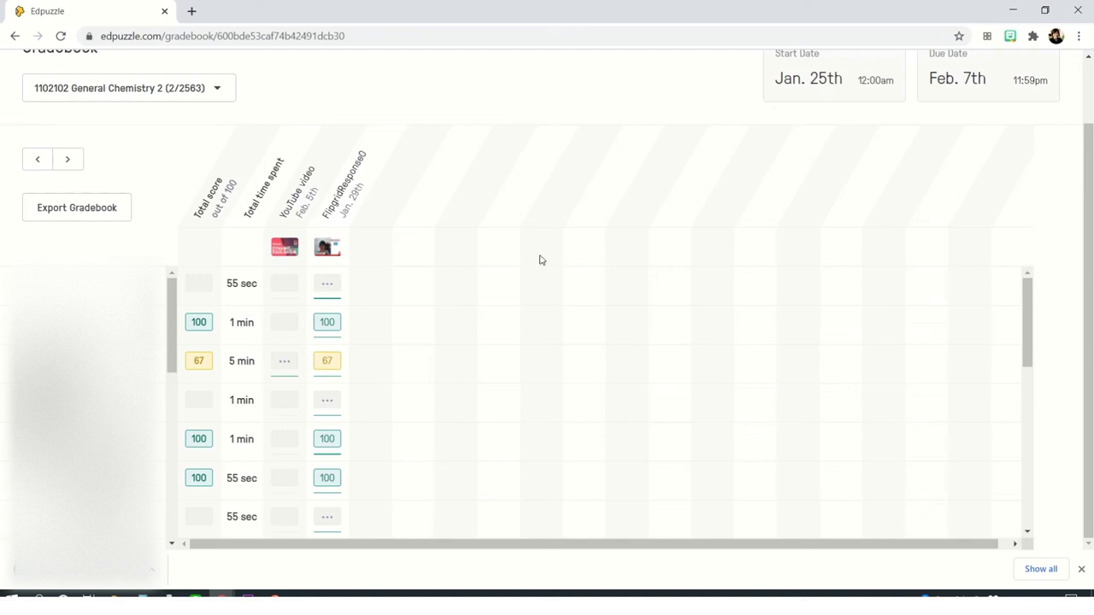
Set the gradebook range back to this week, Feb. 1st to 7th, and examine the students' time spent on the YouTube video.
{"action": "scroll", "coordinate": [653, 224], "scroll_direction": "up", "scroll_amount": 1}
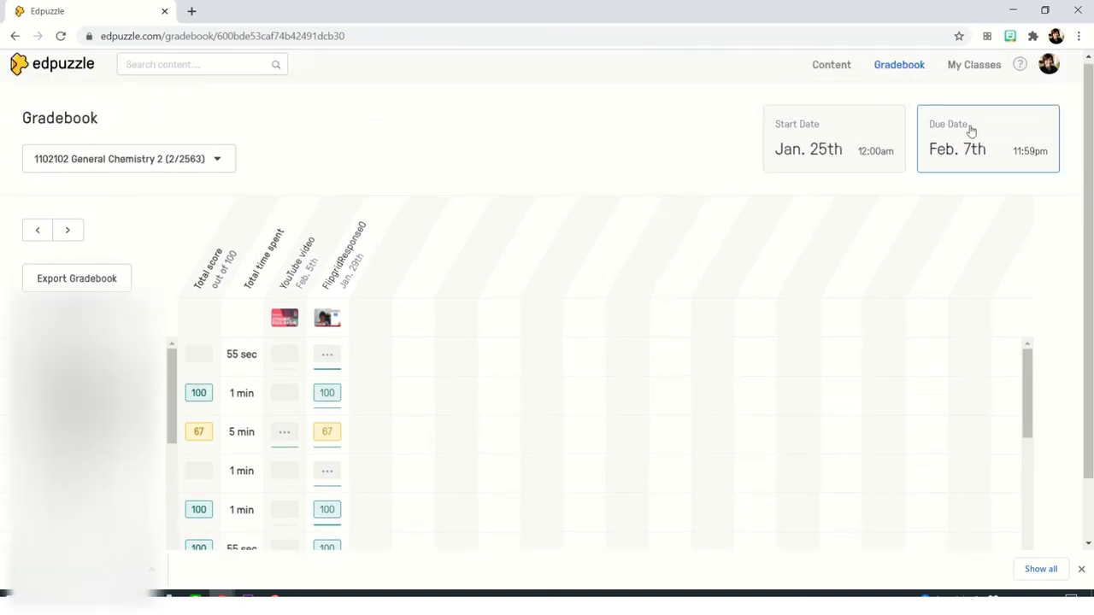
{"action": "left_click", "coordinate": [888, 134]}
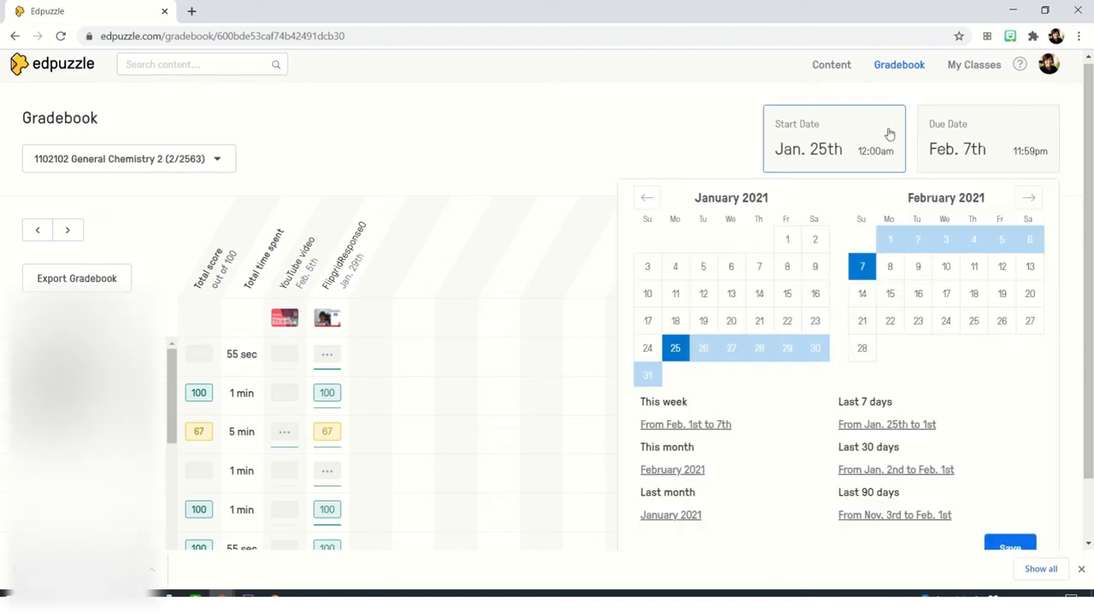
{"action": "left_click", "coordinate": [686, 425]}
{"action": "scroll", "coordinate": [366, 251], "scroll_direction": "down", "scroll_amount": 1}
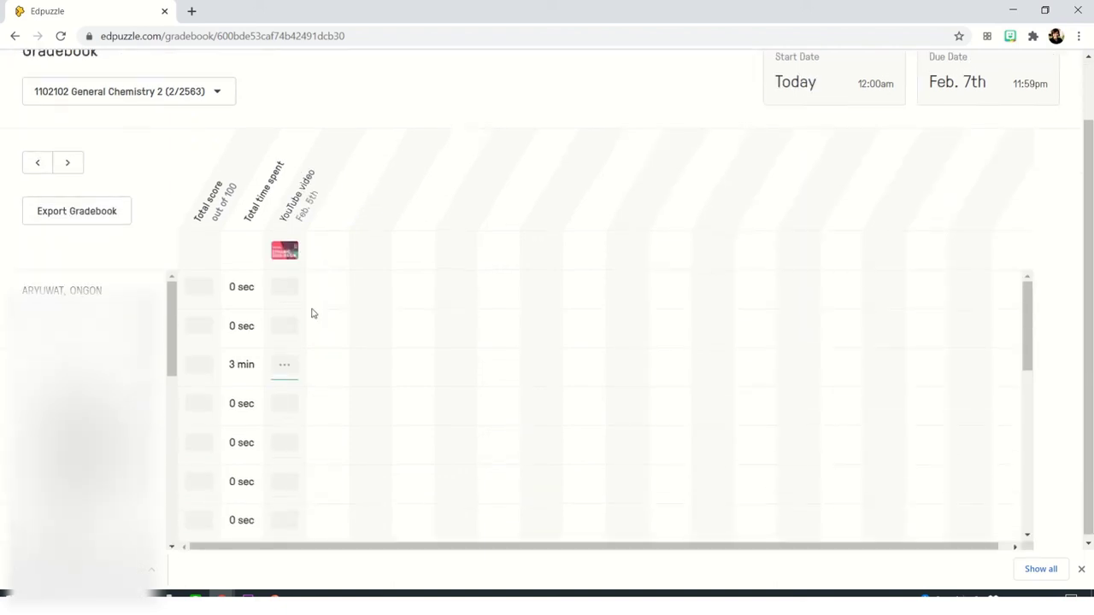
{"action": "scroll", "coordinate": [282, 448], "scroll_direction": "down", "scroll_amount": 5}
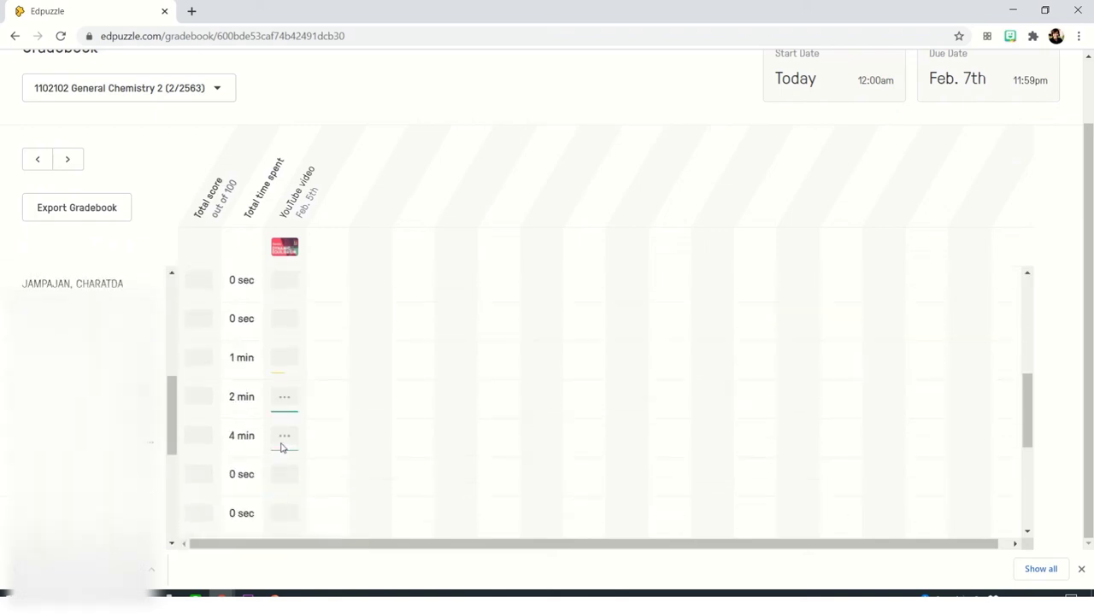
{"action": "scroll", "coordinate": [282, 448], "scroll_direction": "down", "scroll_amount": 4}
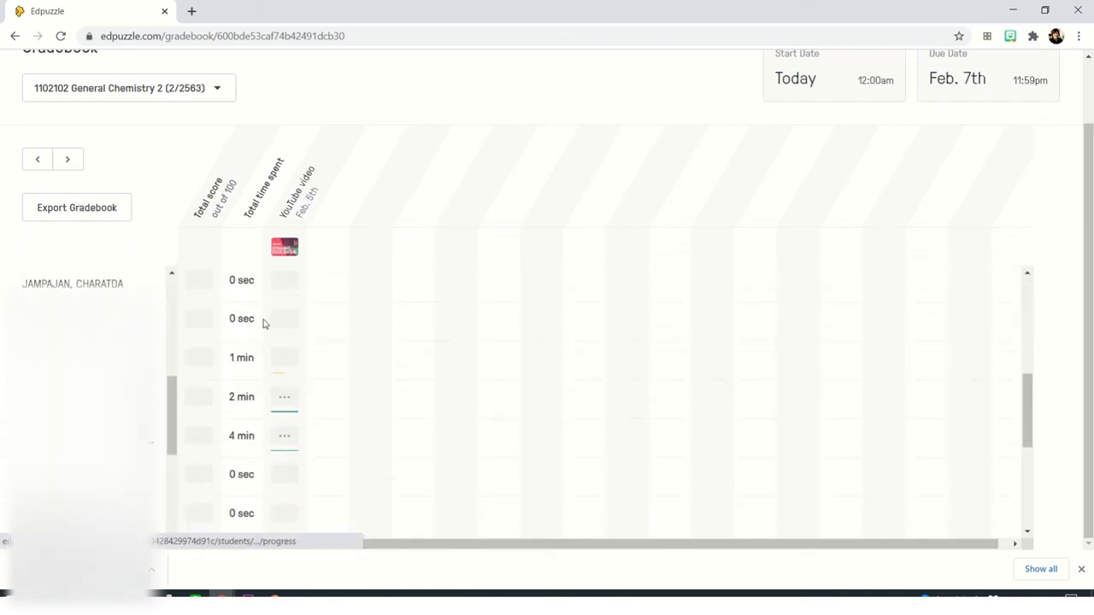
{"action": "scroll", "coordinate": [273, 329], "scroll_direction": "up", "scroll_amount": 9}
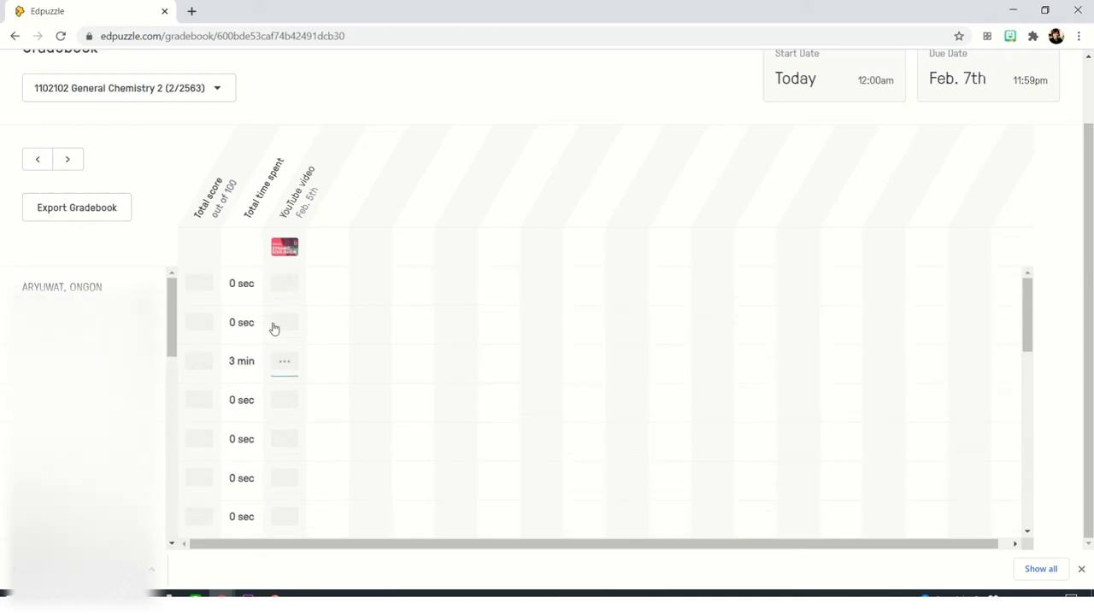
Export the gradebook to the Desktop as the CSV file "1102102 General Chemistry 2 (2_2563) (Feb. 1st - Feb. 7th)" and open it in Excel.
{"action": "left_click", "coordinate": [76, 210]}
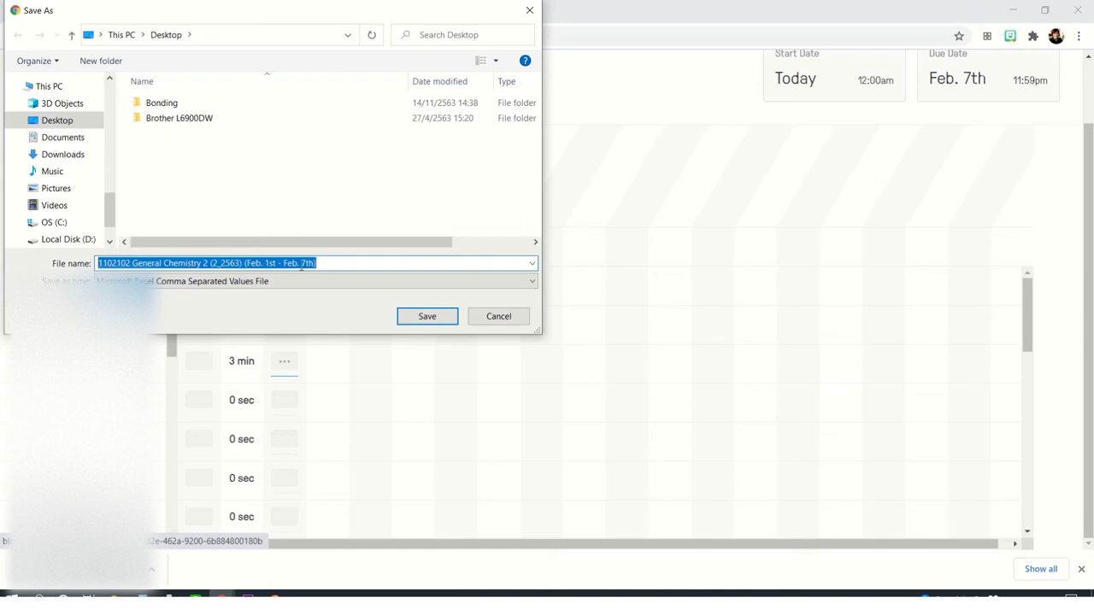
{"action": "left_click", "coordinate": [427, 318]}
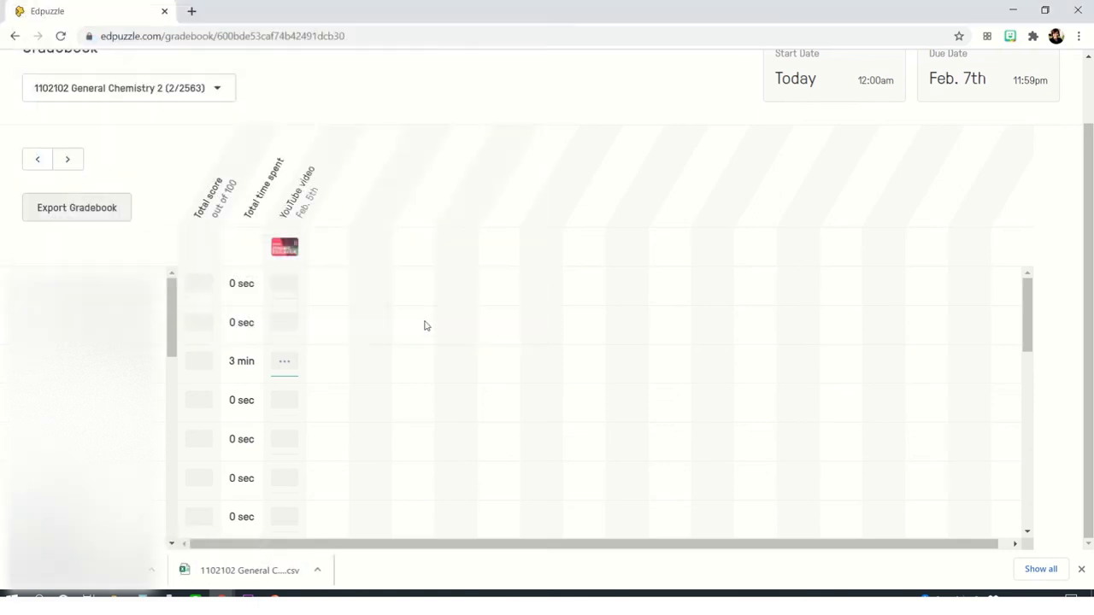
{"action": "right_click", "coordinate": [151, 573]}
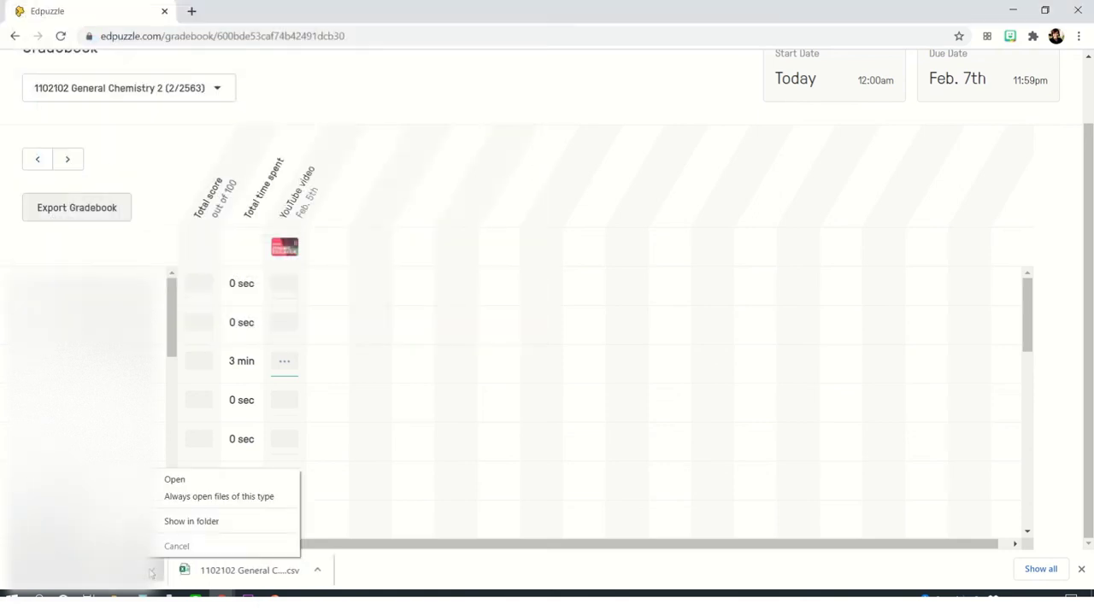
{"action": "left_click", "coordinate": [162, 481]}
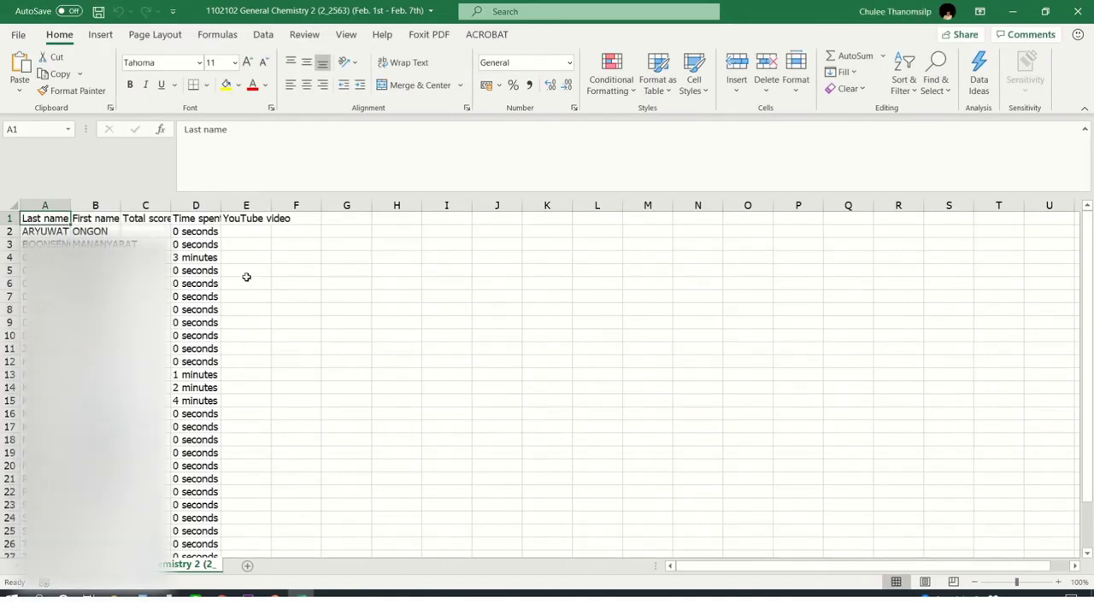
Examine the time spent and YouTube video columns for all students in the exported gradebook spreadsheet.
{"action": "scroll", "coordinate": [246, 277], "scroll_direction": "down", "scroll_amount": 4}
{"action": "scroll", "coordinate": [246, 277], "scroll_direction": "up", "scroll_amount": 4}
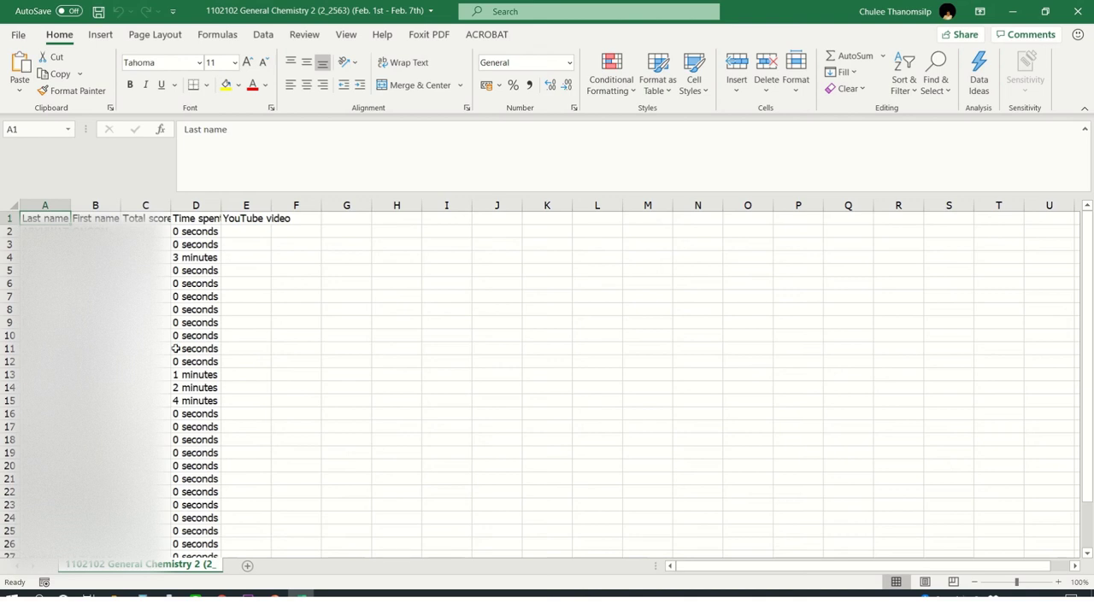
{"action": "left_click", "coordinate": [252, 220]}
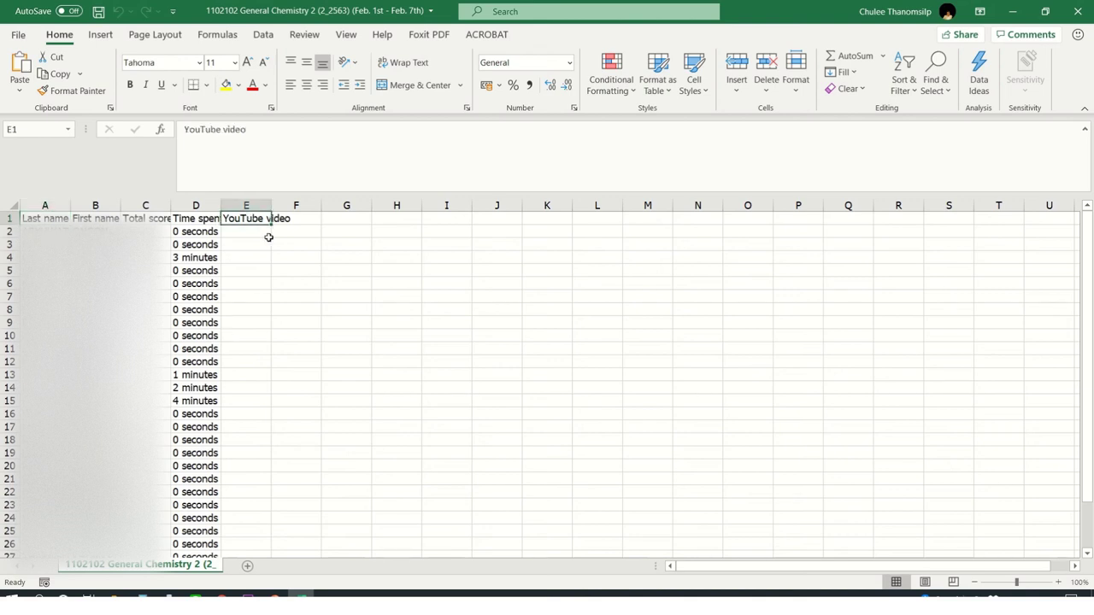
{"action": "scroll", "coordinate": [268, 236], "scroll_direction": "down", "scroll_amount": 4}
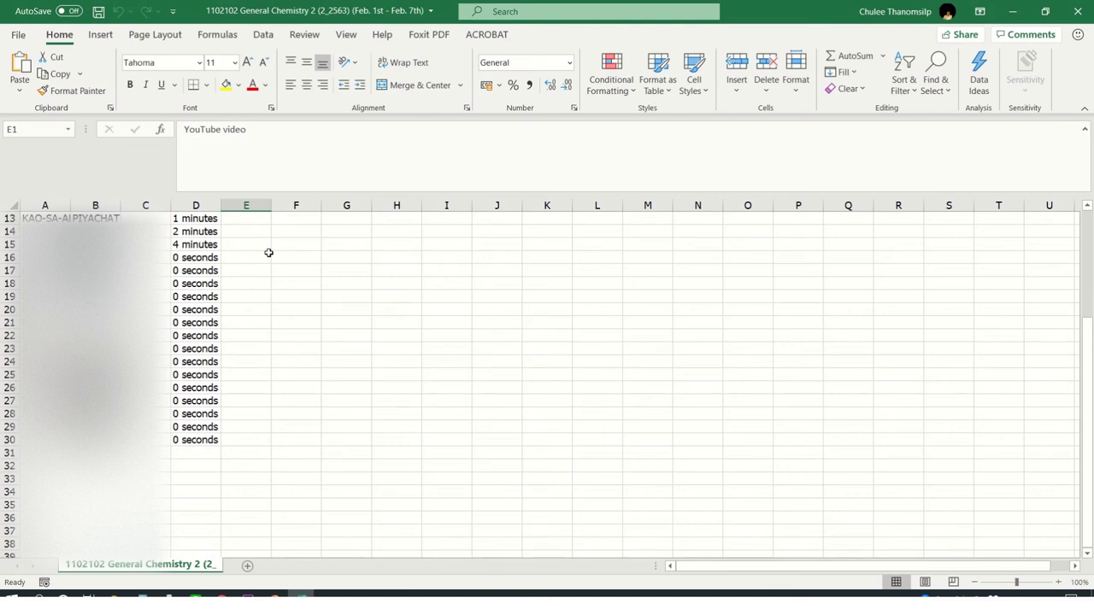
{"action": "scroll", "coordinate": [268, 253], "scroll_direction": "up", "scroll_amount": 2}
{"action": "scroll", "coordinate": [271, 258], "scroll_direction": "up", "scroll_amount": 2}
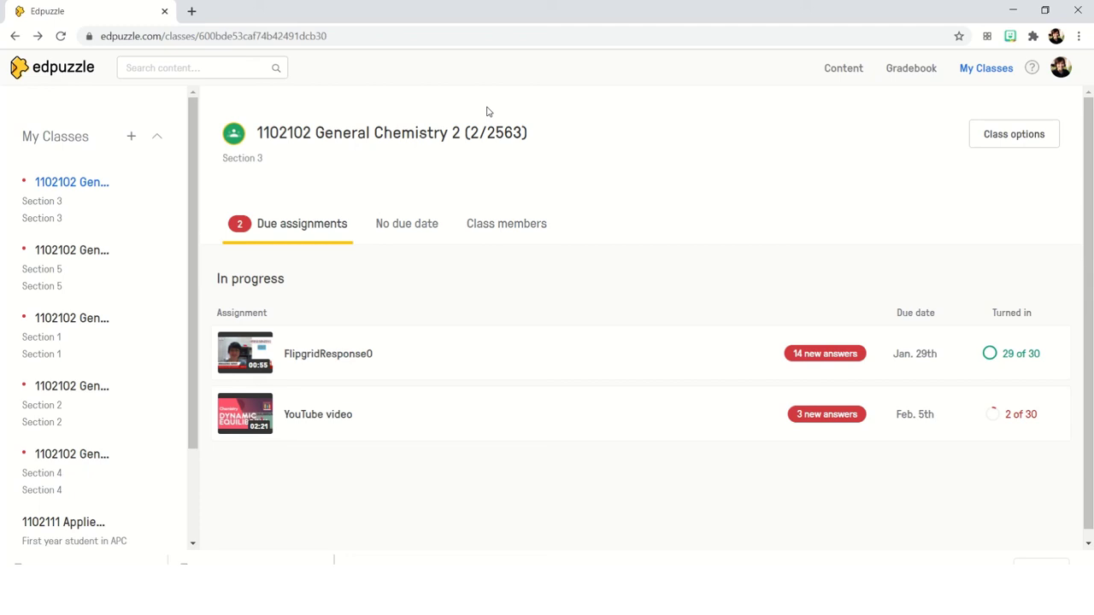
Go from the Edpuzzle class page to the home page and open the My Content video library.
{"action": "left_click", "coordinate": [64, 78]}
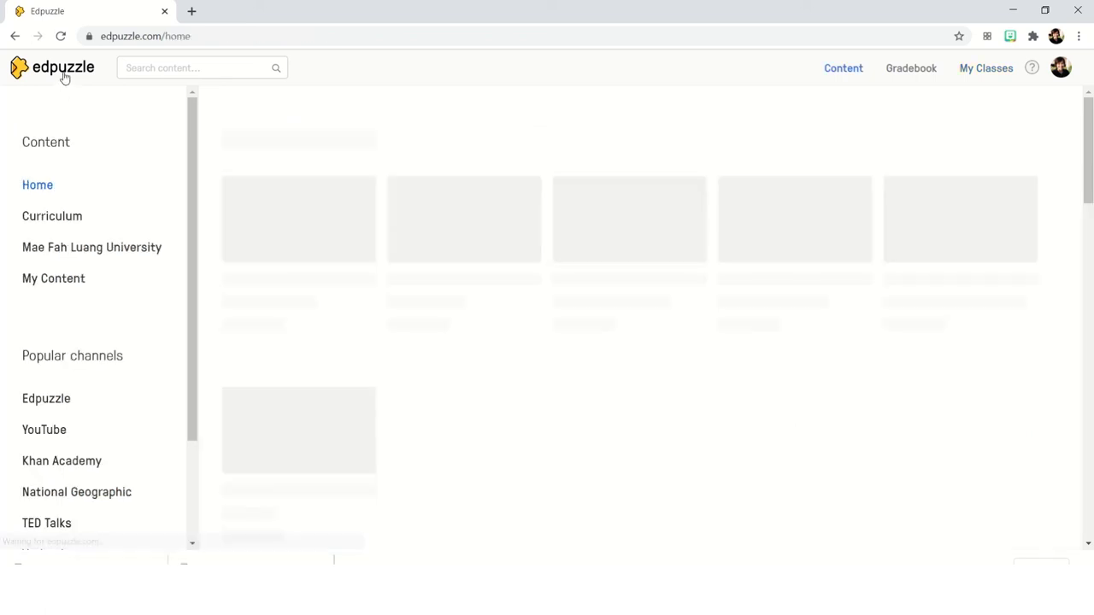
{"action": "left_click", "coordinate": [82, 282]}
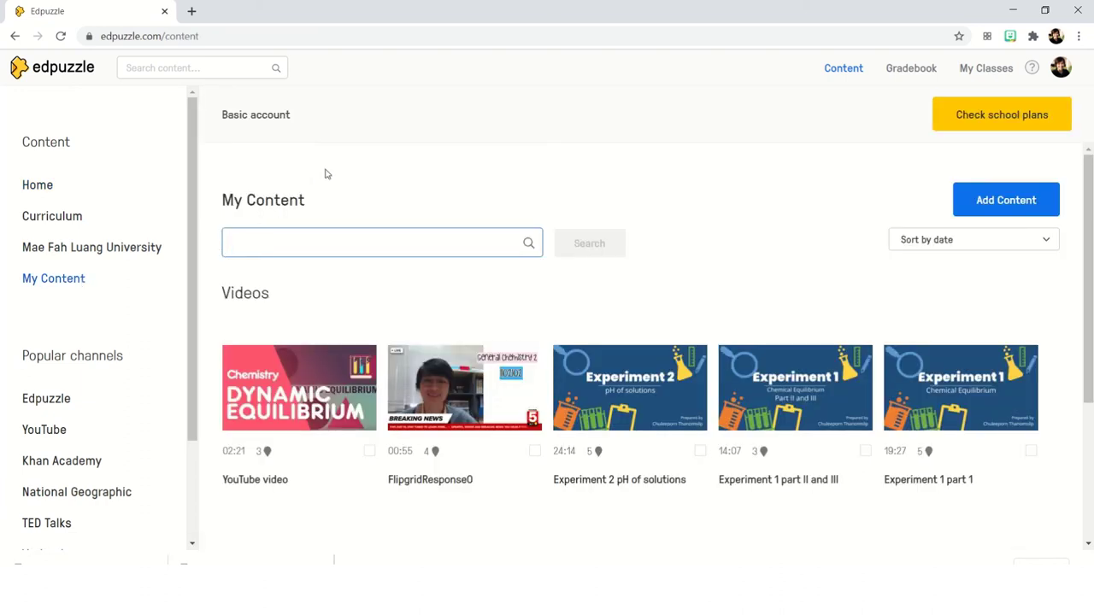